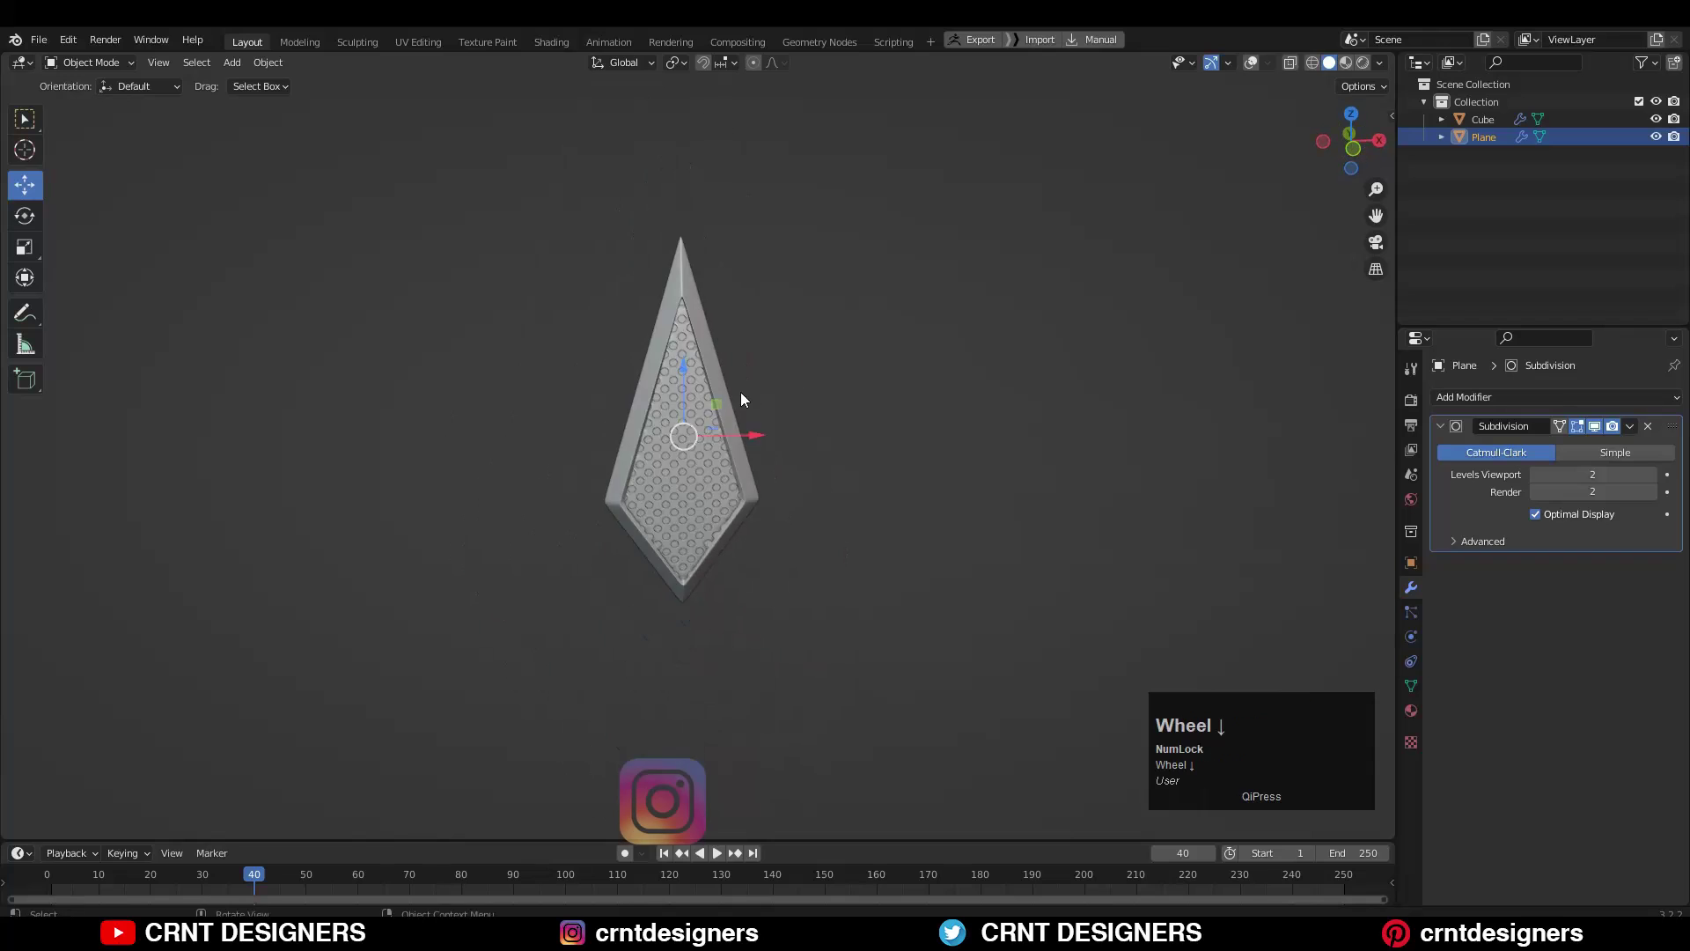
pyautogui.scroll(3, 700, 340)
pyautogui.moveTo(700, 340); pyautogui.dragTo(727, 388, button='middle')
pyautogui.scroll(-3, 723, 400)
pyautogui.scroll(3, 654, 368)
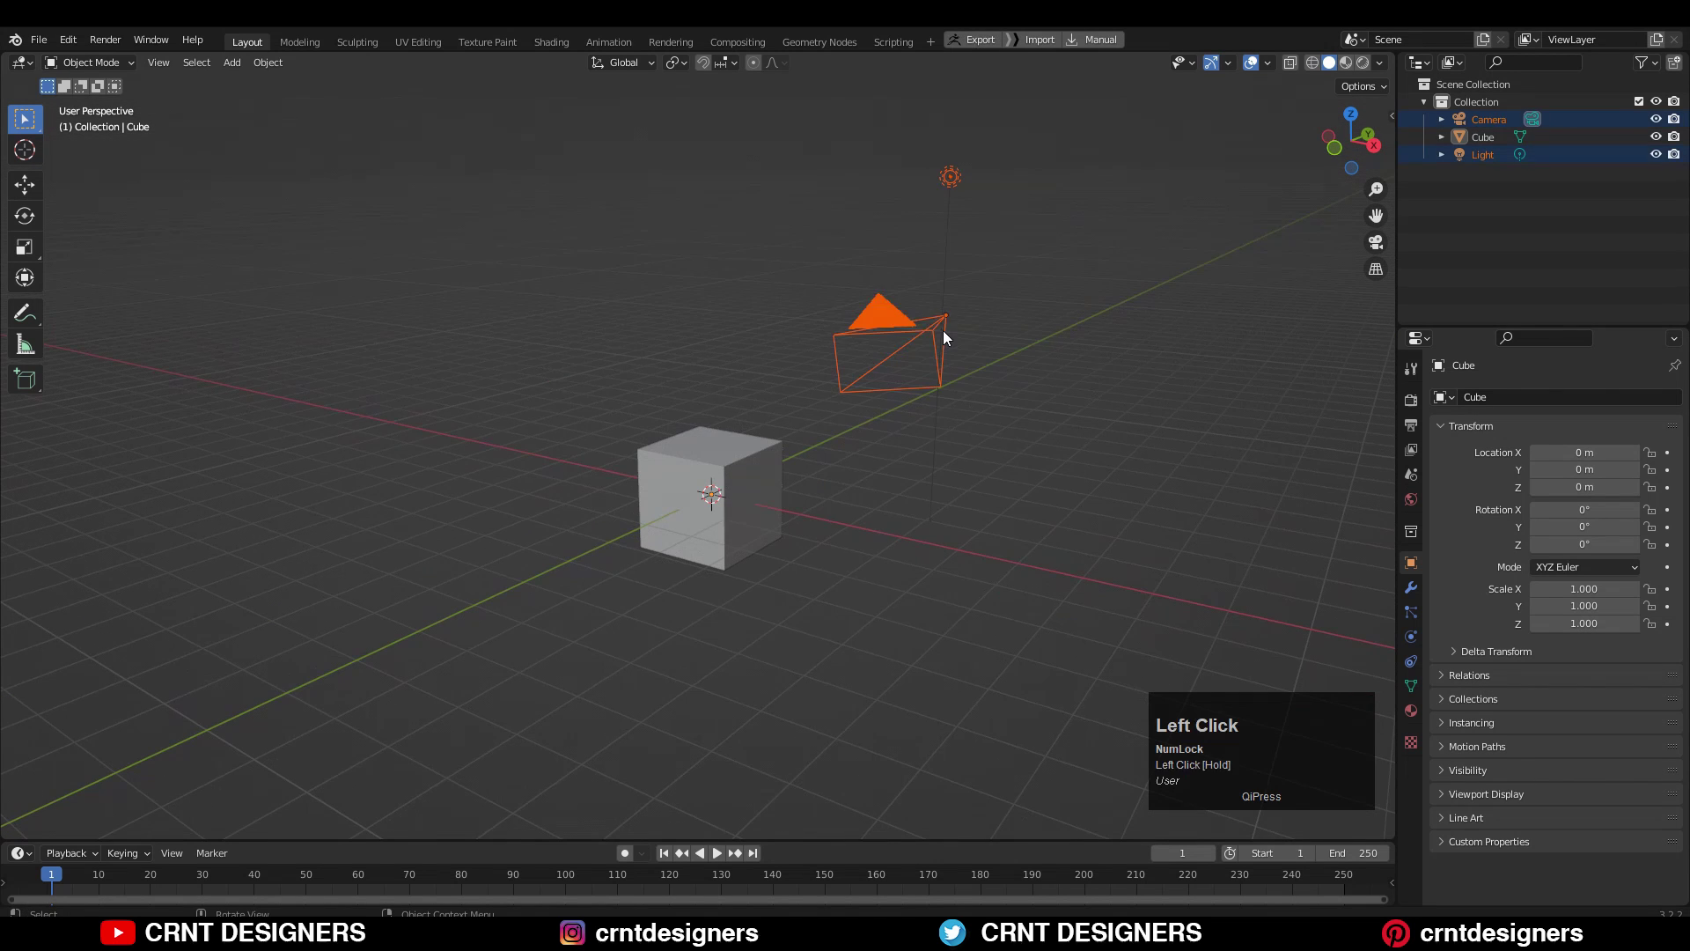
# Delete the camera and the light from the scene.
pyautogui.press('x')
pyautogui.click(943, 332)
pyautogui.moveTo(881, 405); pyautogui.dragTo(792, 466, button='middle')
pyautogui.moveTo(792, 466); pyautogui.dragTo(778, 488, button='middle')
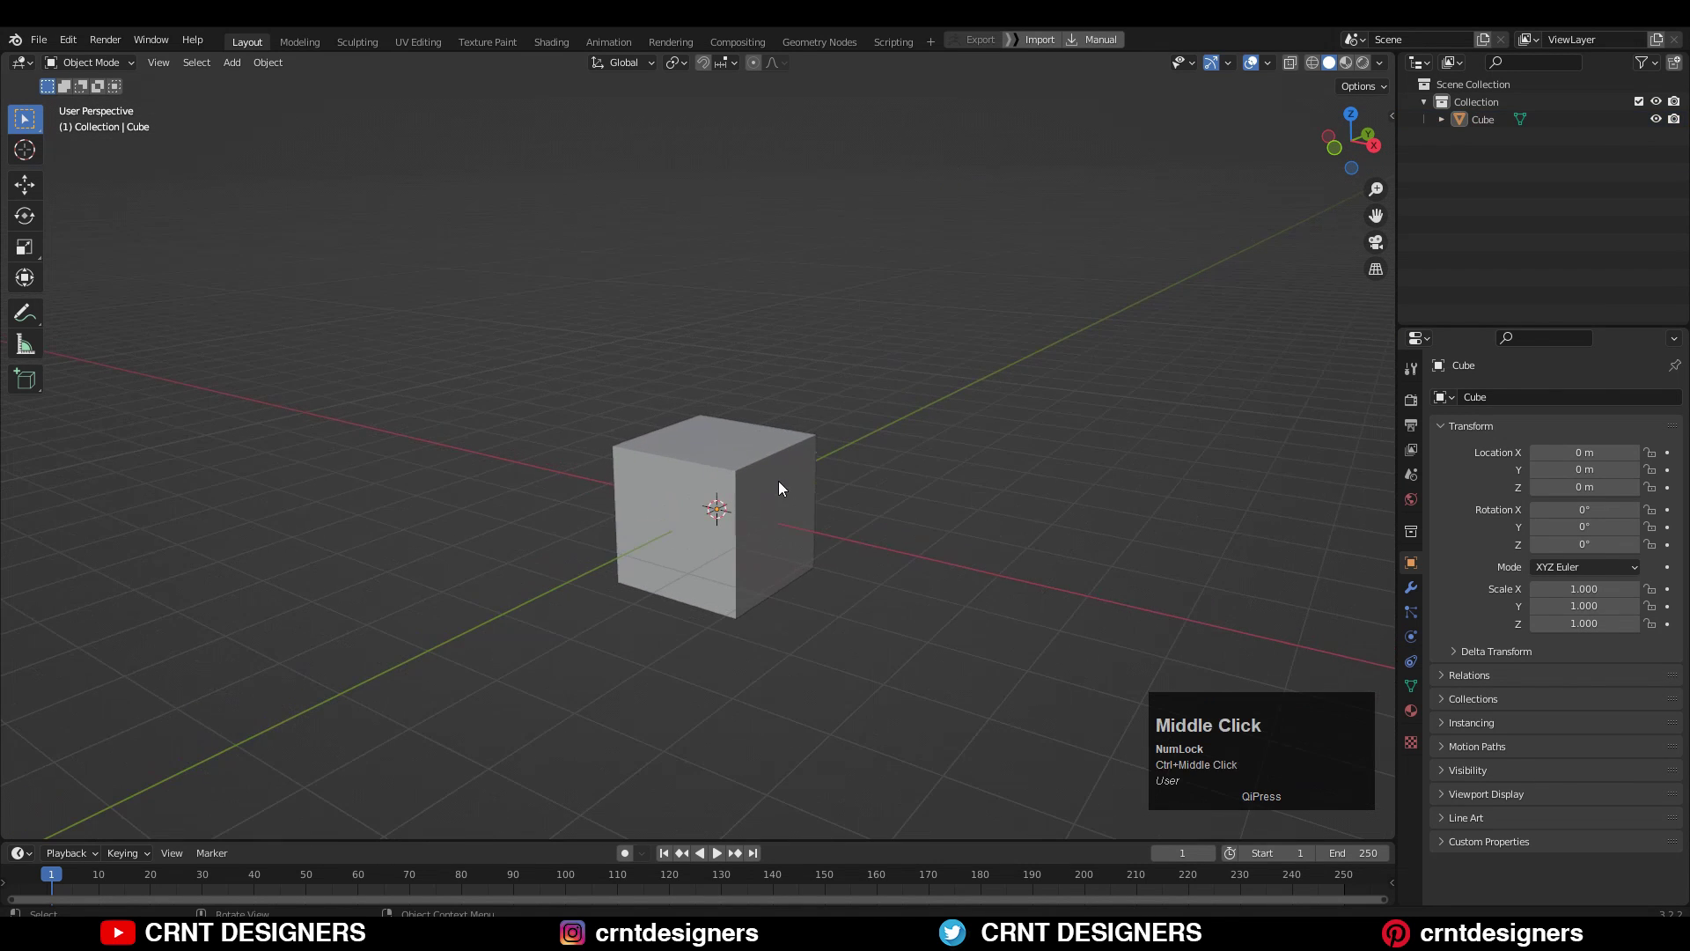
# Add a centred vertical loop cut to the cube and scale the loop along Z by about 2.5 to form points.
pyautogui.click(778, 488)
pyautogui.click(1353, 168)
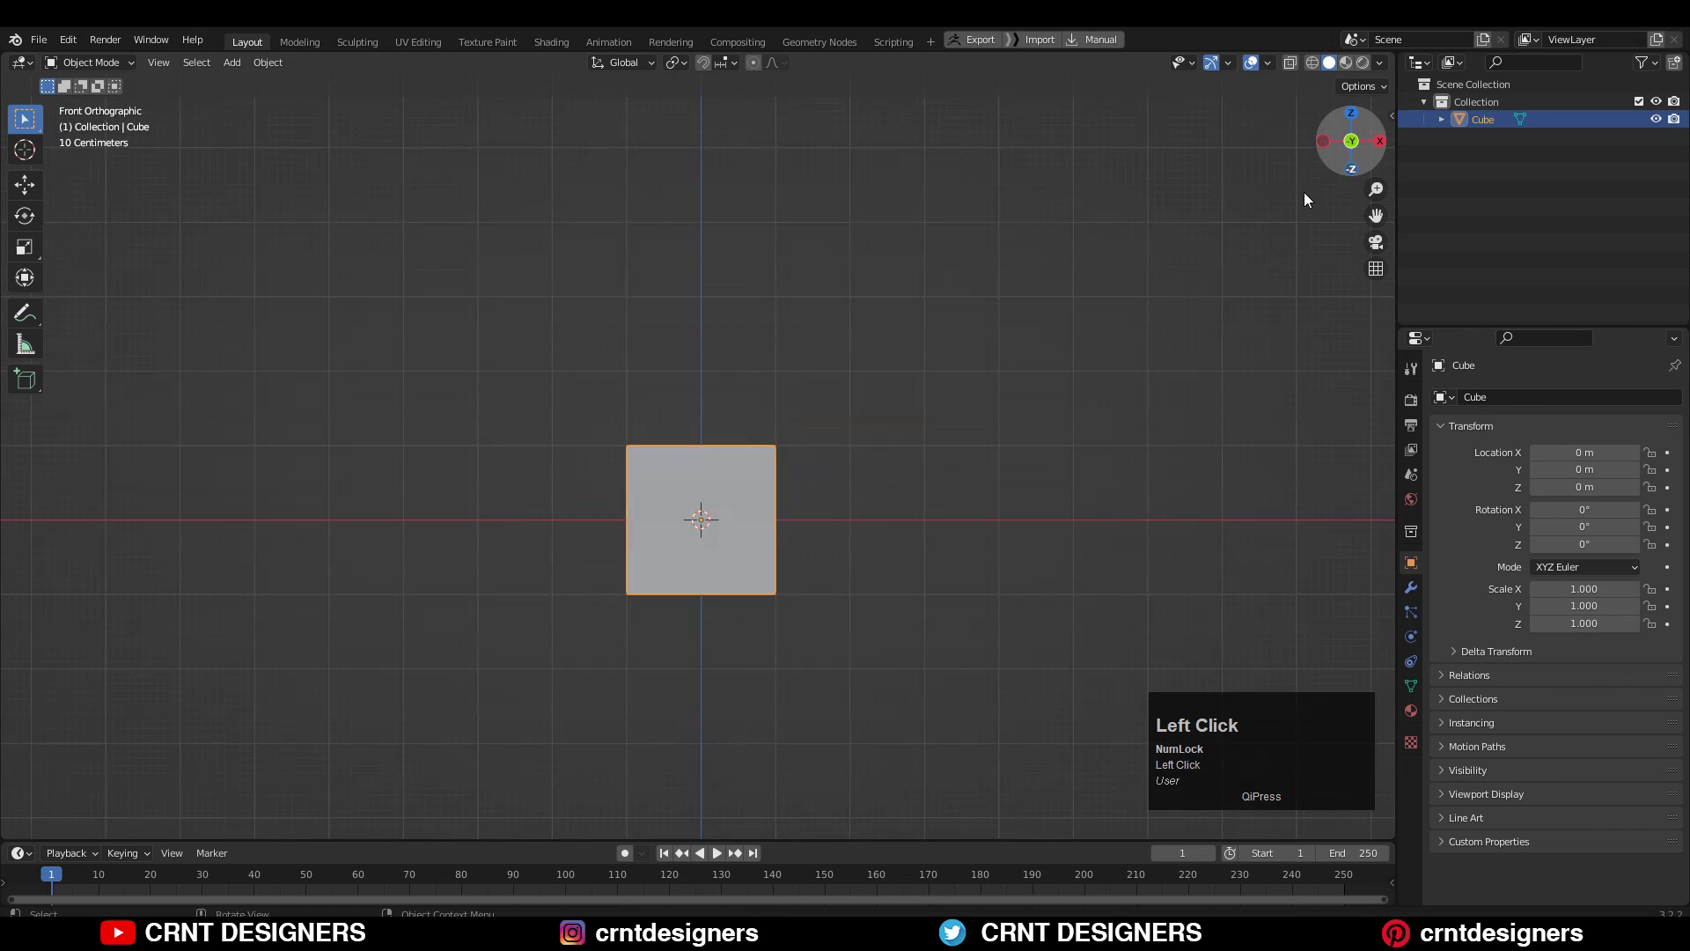
pyautogui.press('Tab')
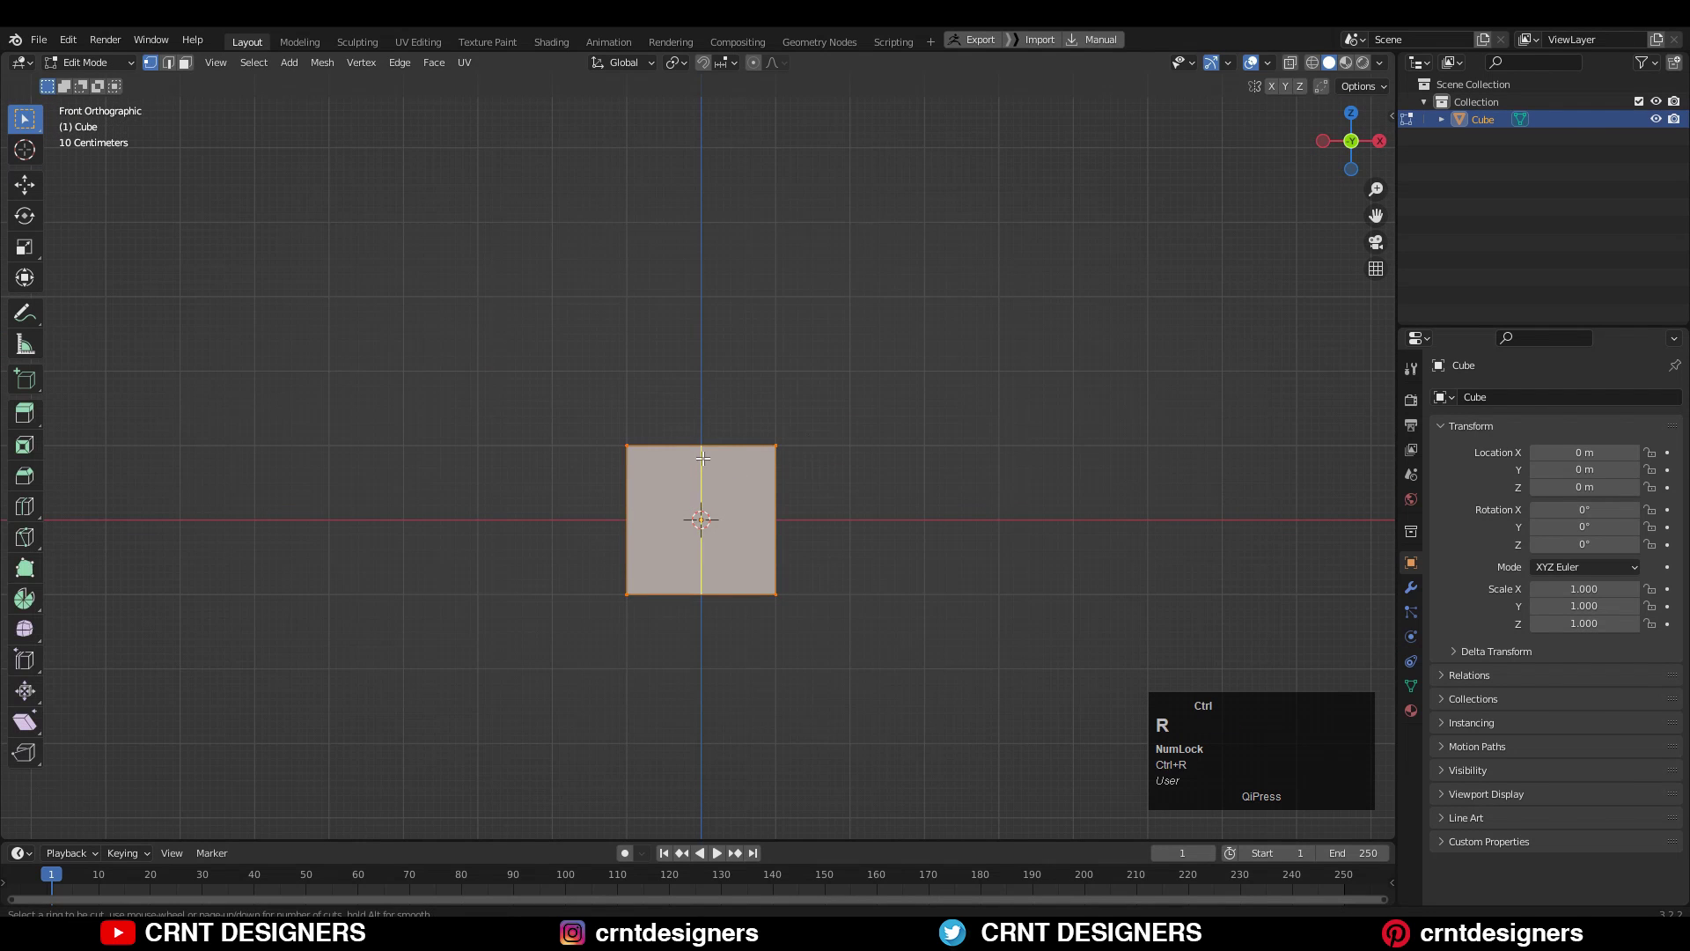
pyautogui.keyDown('shift'); pyautogui.moveTo(840, 442); pyautogui.dragTo(864, 376, button='middle'); pyautogui.keyUp('shift')
pyautogui.hotkey('alt', 'z')
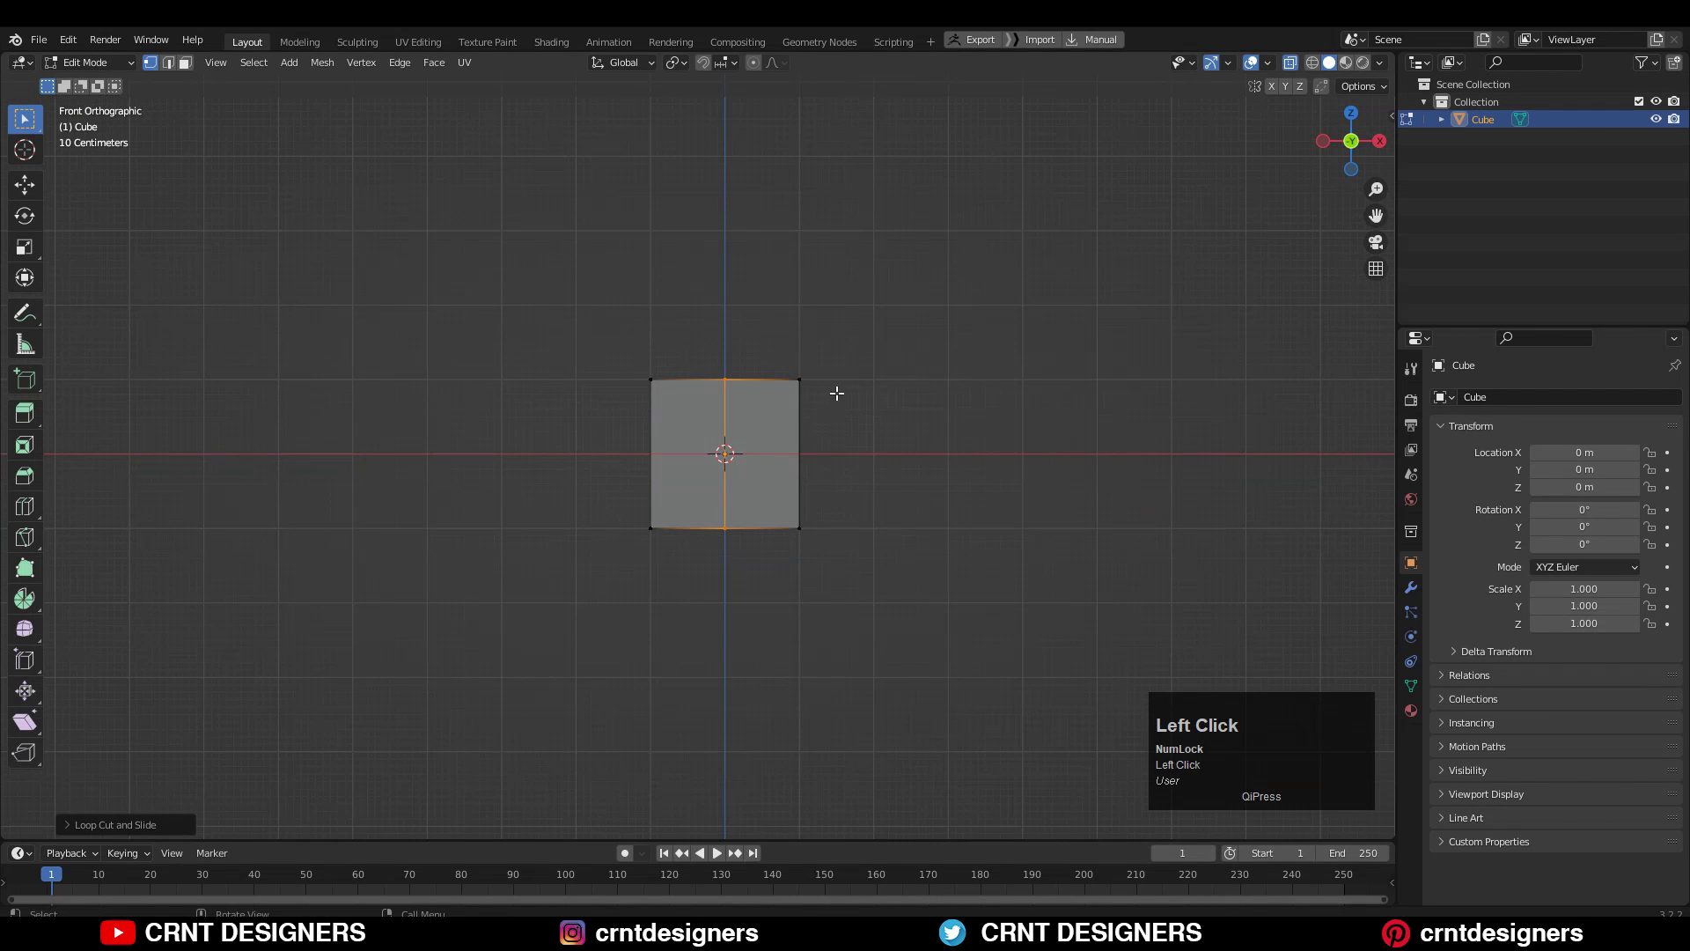
pyautogui.press('z')
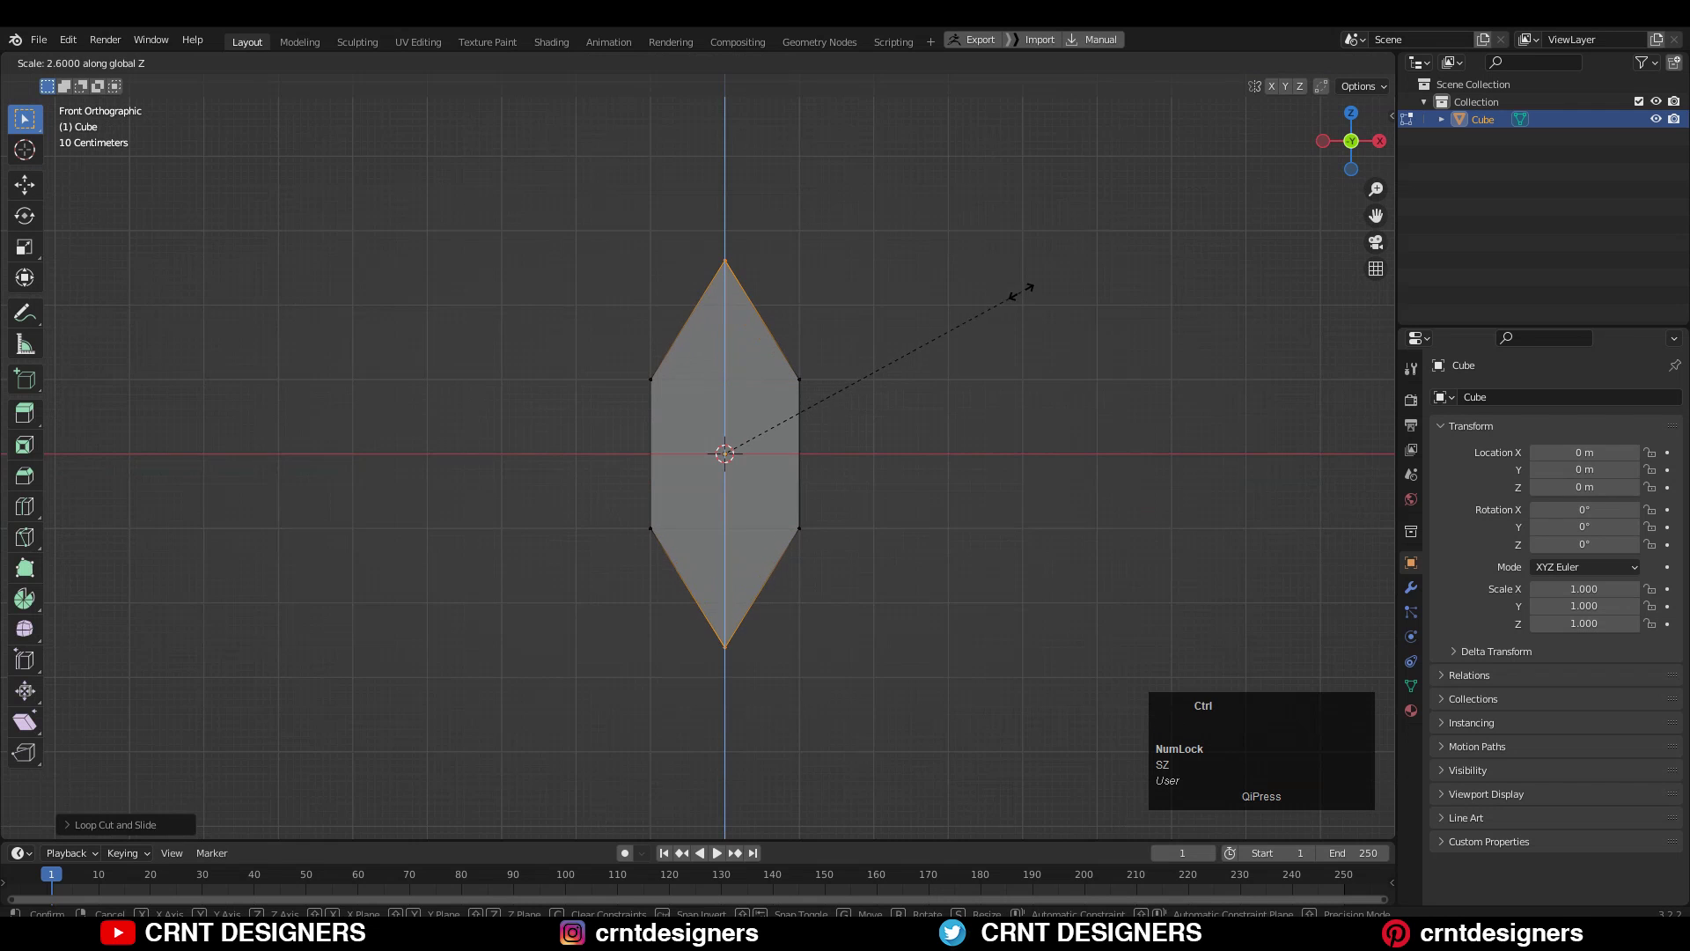
pyautogui.click(1004, 299)
# Dissolve the two upper side edges of the cube to turn its front outline into a kite shape.
pyautogui.press('2')
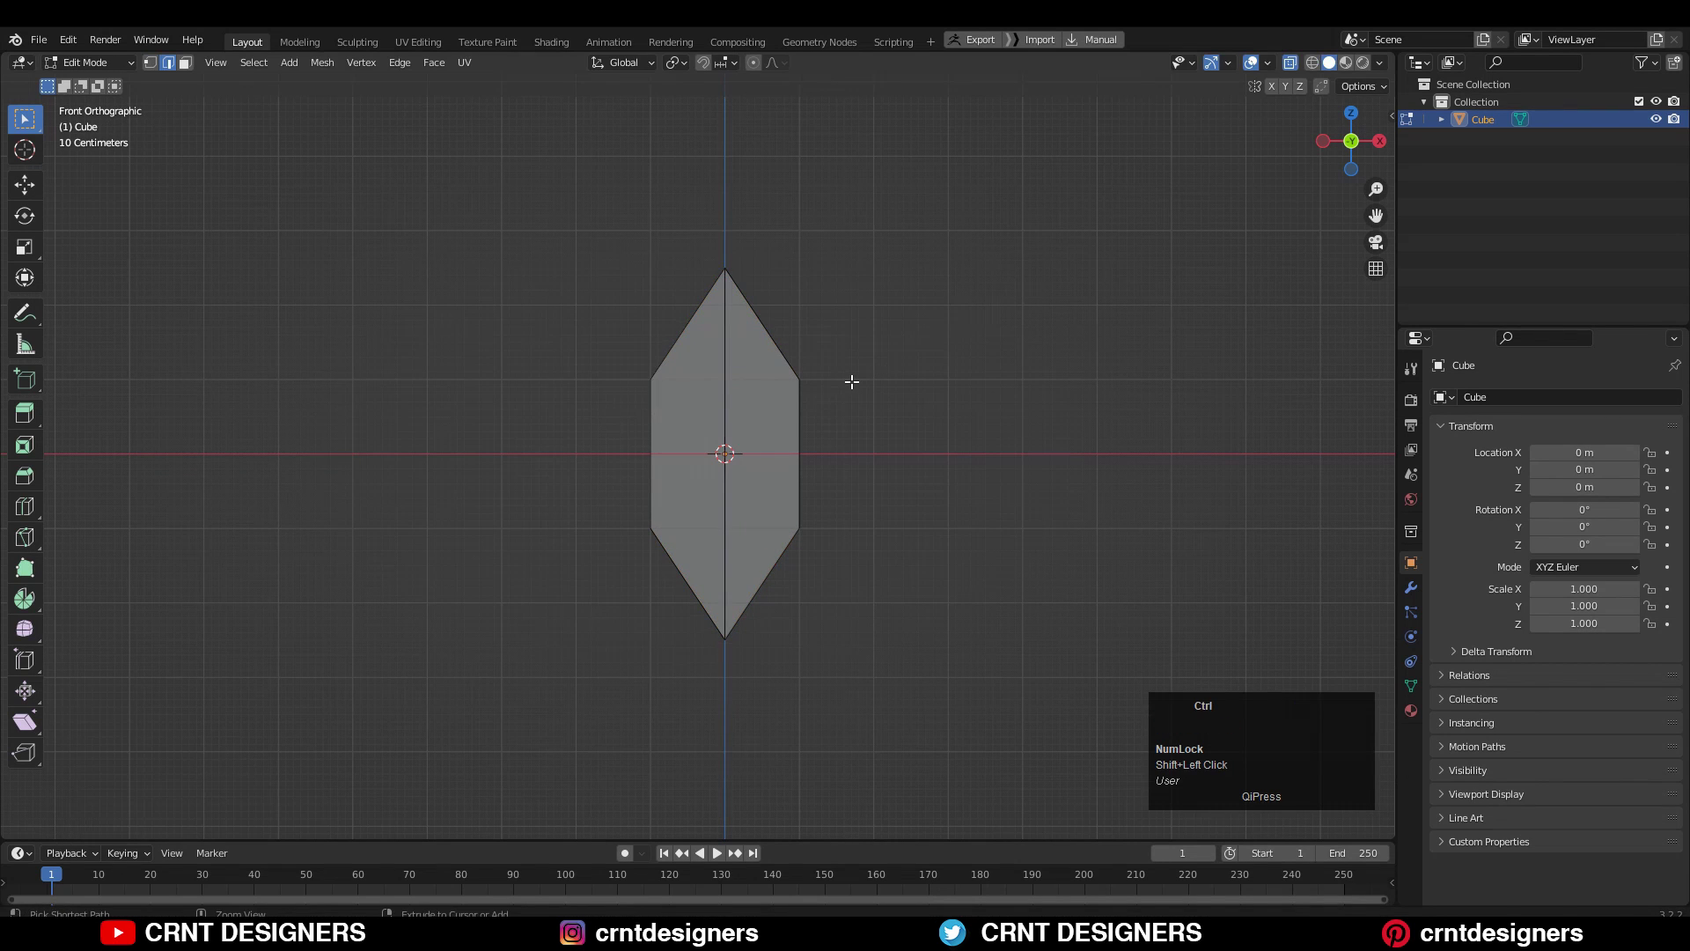
pyautogui.hotkey('ctrl', 'x')
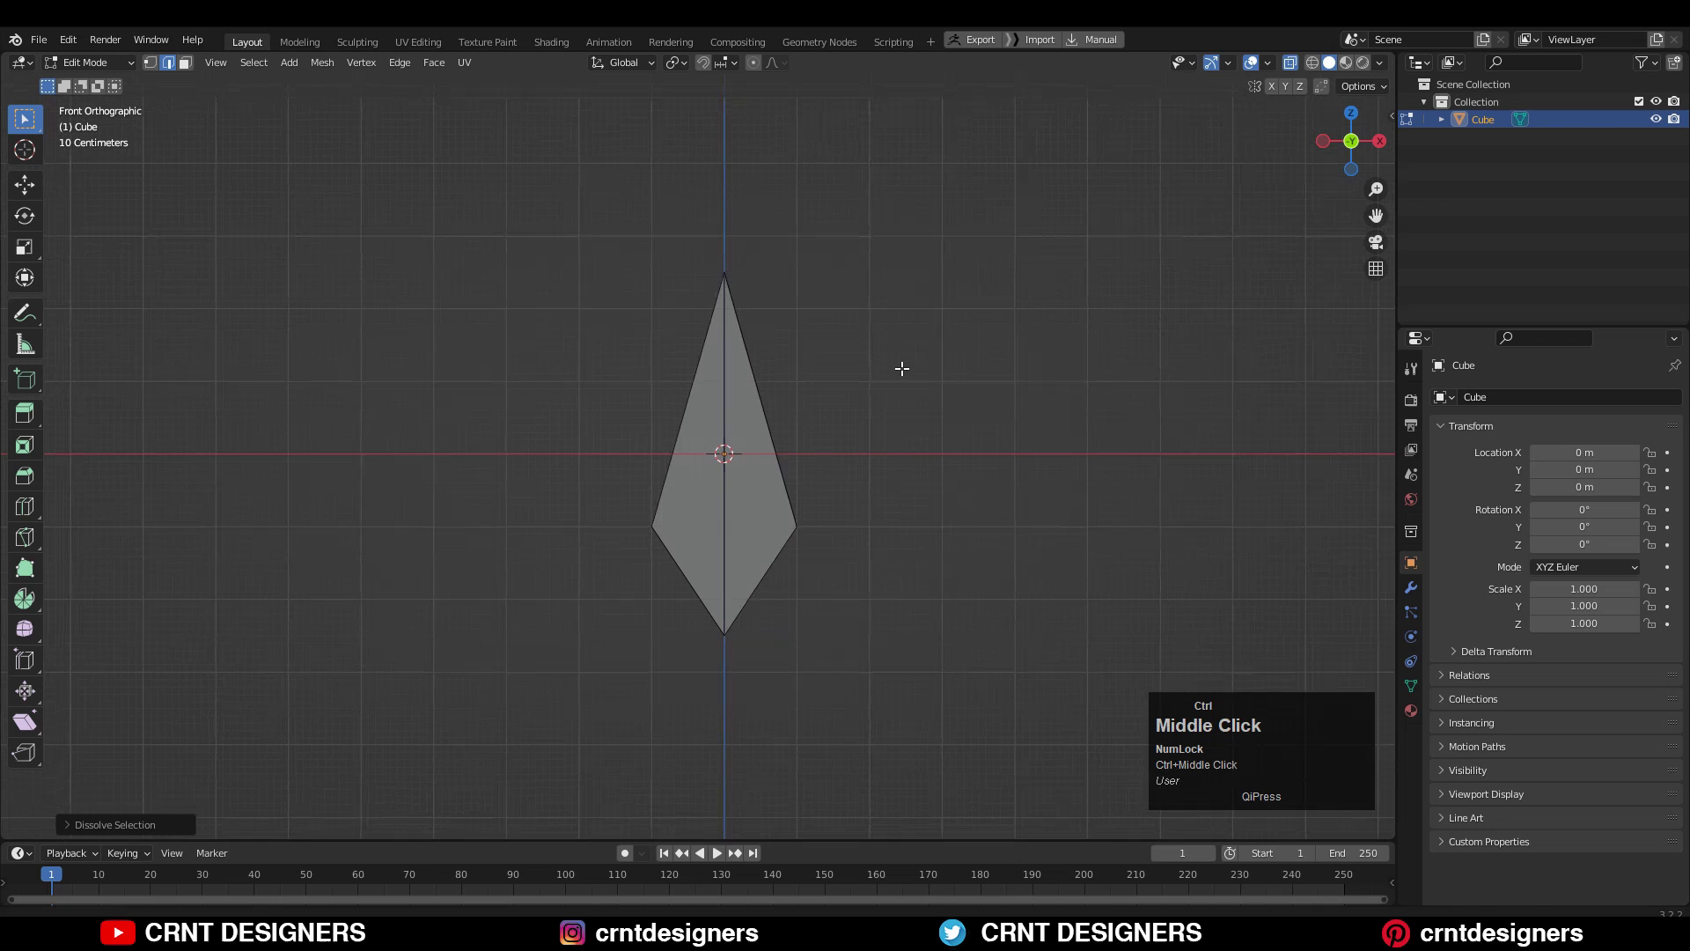
pyautogui.keyDown('ctrl'); pyautogui.moveTo(902, 368); pyautogui.dragTo(917, 353, button='middle'); pyautogui.keyUp('ctrl')
pyautogui.moveTo(544, 388); pyautogui.dragTo(734, 471, button='middle')
# Bevel the outline edges of the kite's front face with one segment.
pyautogui.press('2')
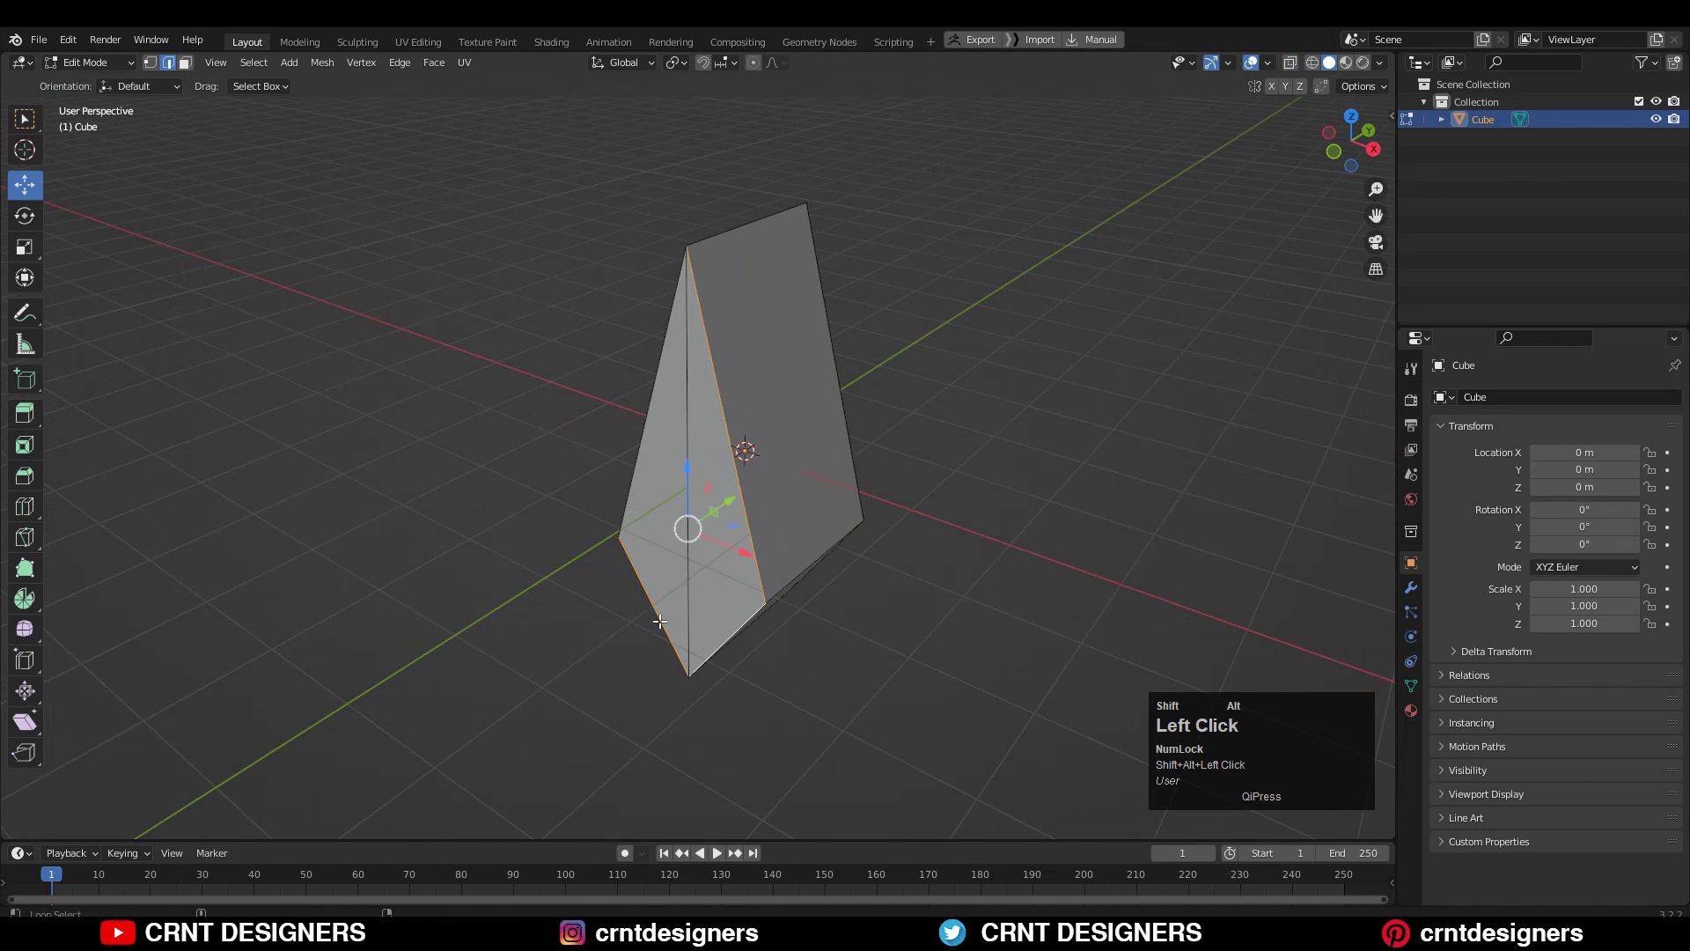
pyautogui.keyDown('alt'); pyautogui.keyDown('shift'); pyautogui.click(637, 579); pyautogui.keyUp('shift'); pyautogui.keyUp('alt')
pyautogui.moveTo(638, 579); pyautogui.dragTo(867, 516, button='middle')
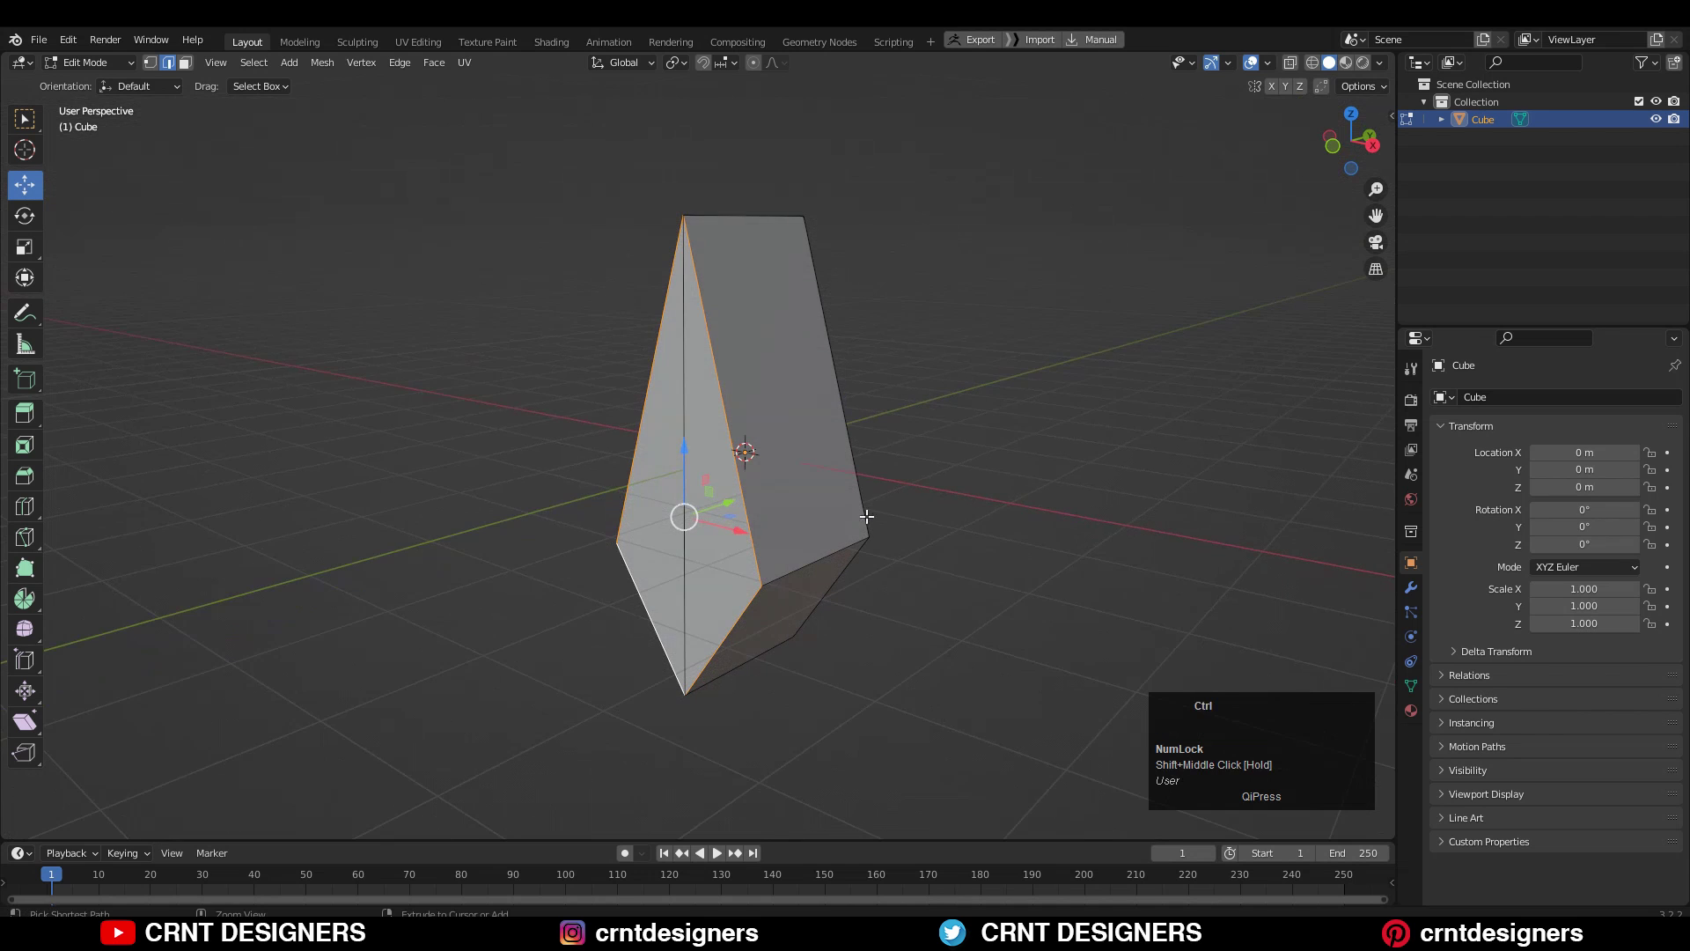
pyautogui.hotkey('ctrl', 'b')
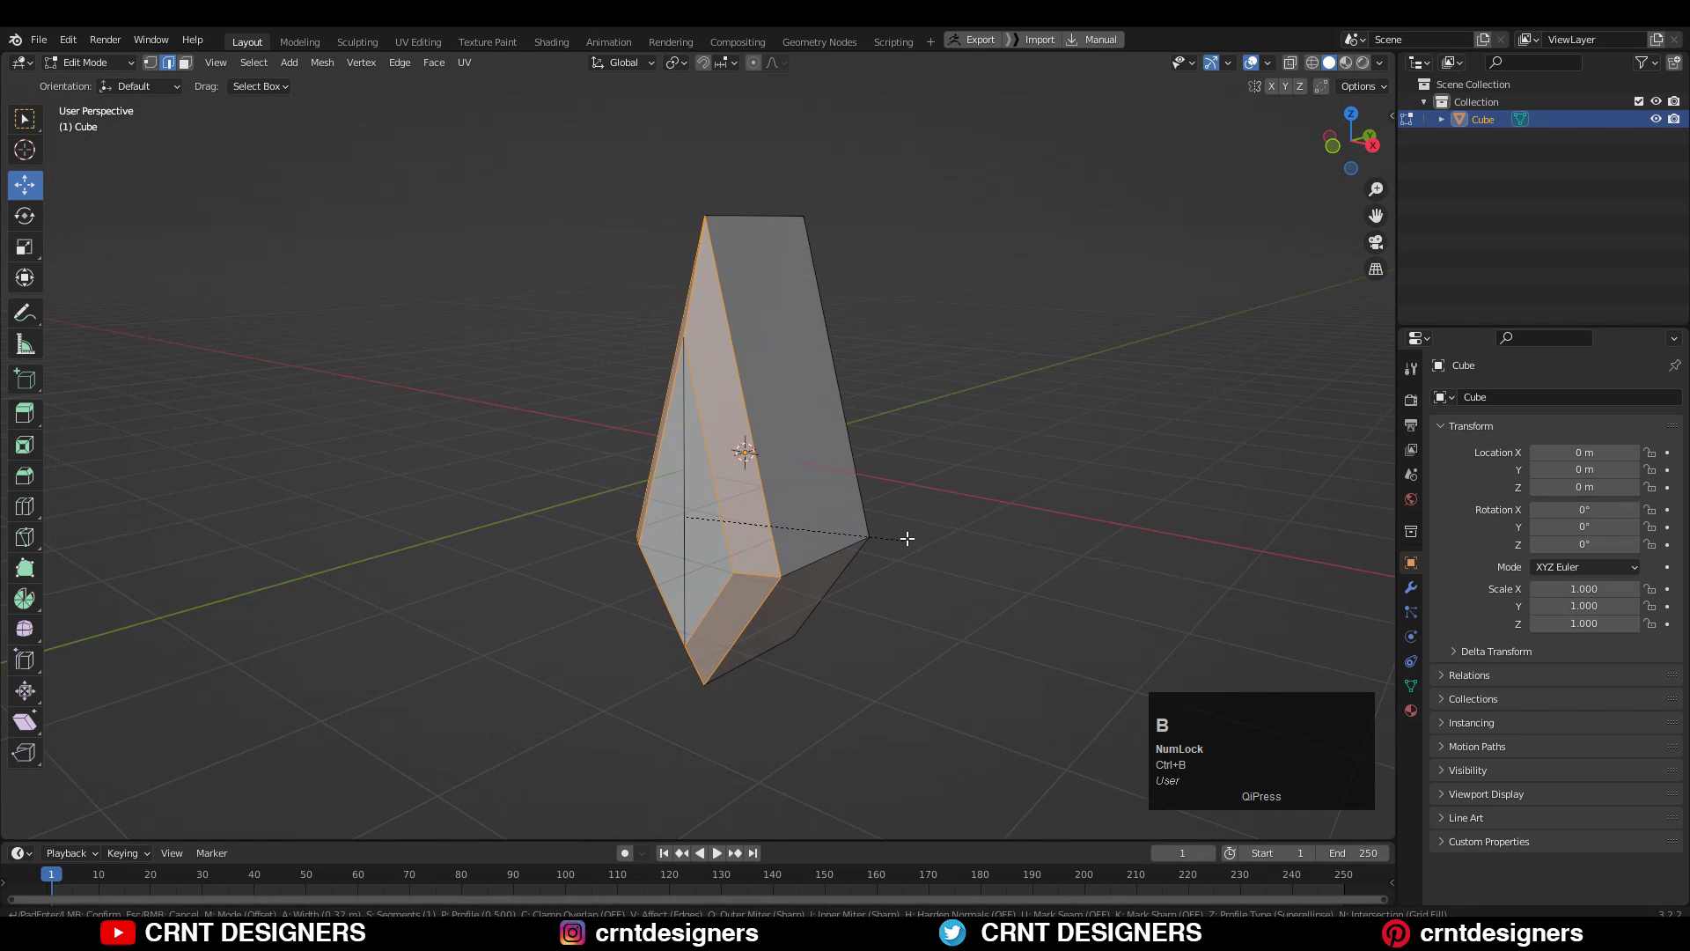
pyautogui.press('shift')
pyautogui.moveTo(940, 540); pyautogui.dragTo(907, 543, button='middle')
# Thin the kite along Y by moving its back faces about 1 m and its front faces about 0.6 m inward.
pyautogui.moveTo(808, 498); pyautogui.dragTo(741, 577)
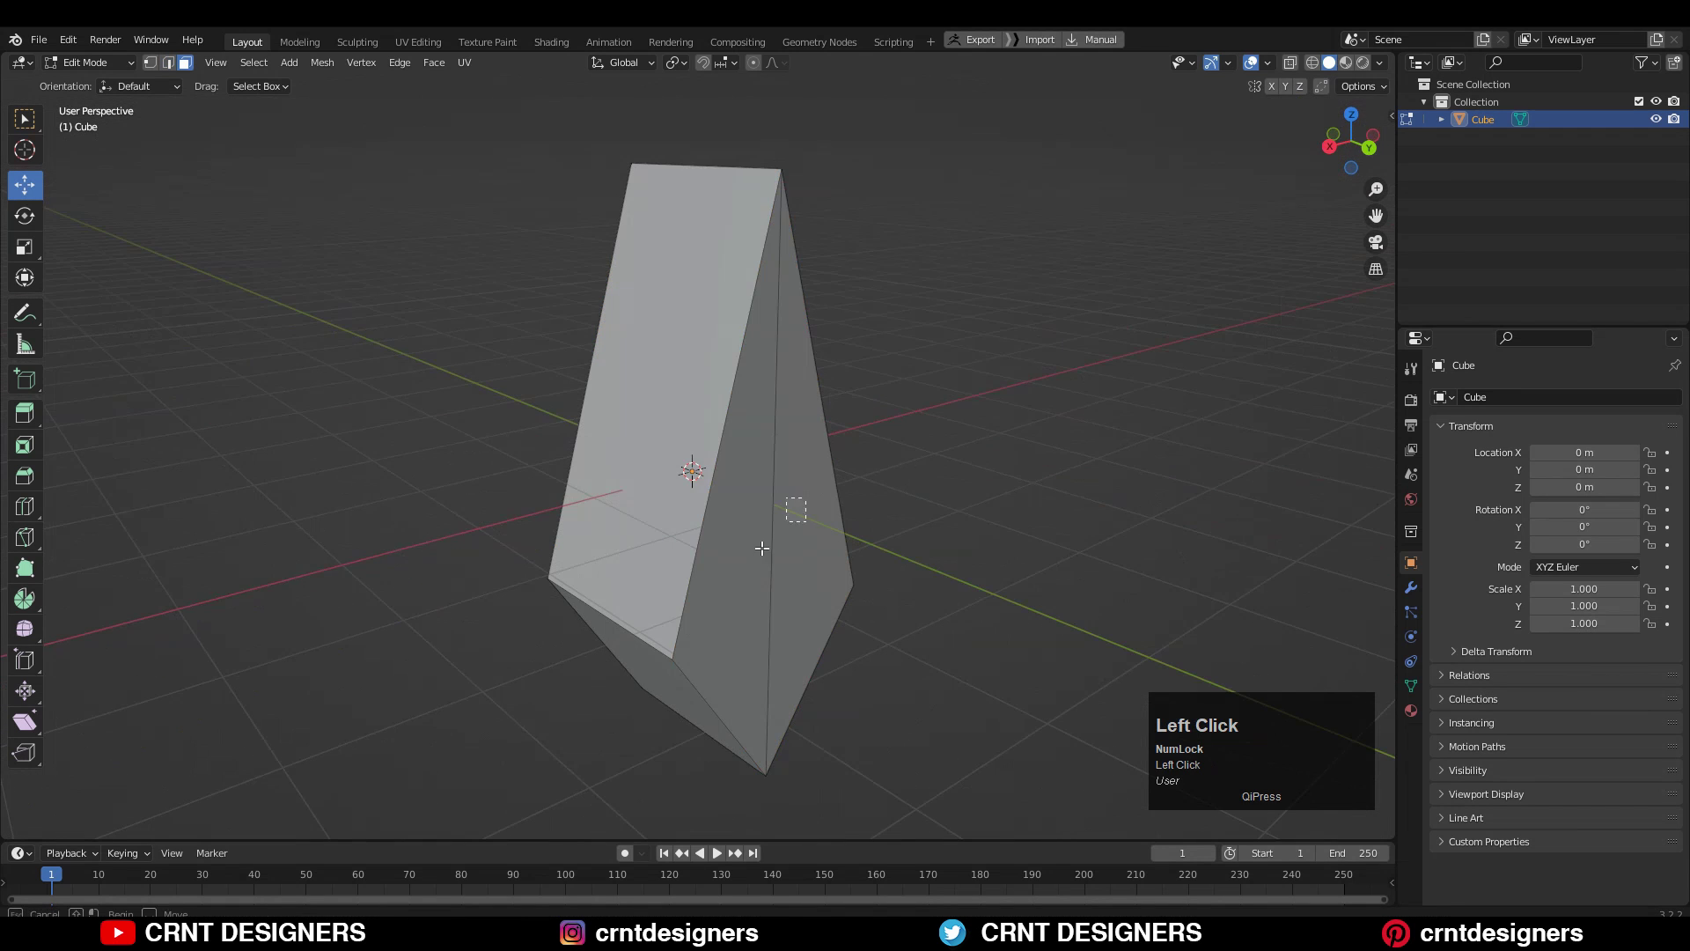
pyautogui.click(1331, 154)
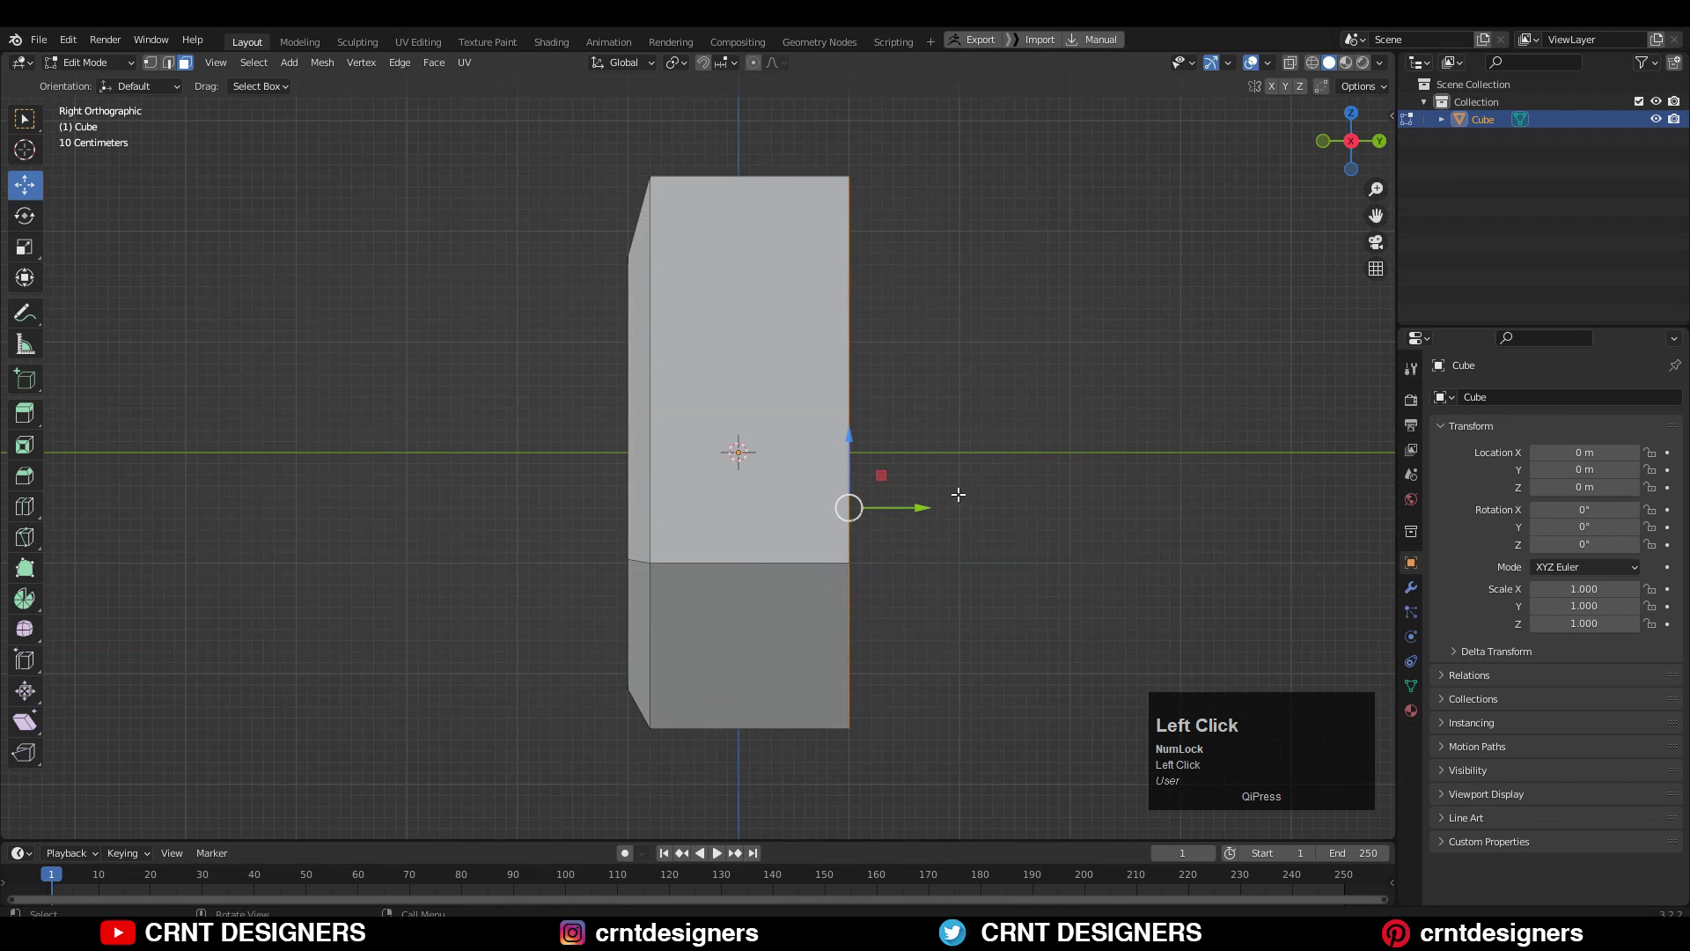
pyautogui.moveTo(946, 507); pyautogui.dragTo(822, 517)
pyautogui.moveTo(535, 139); pyautogui.dragTo(687, 785)
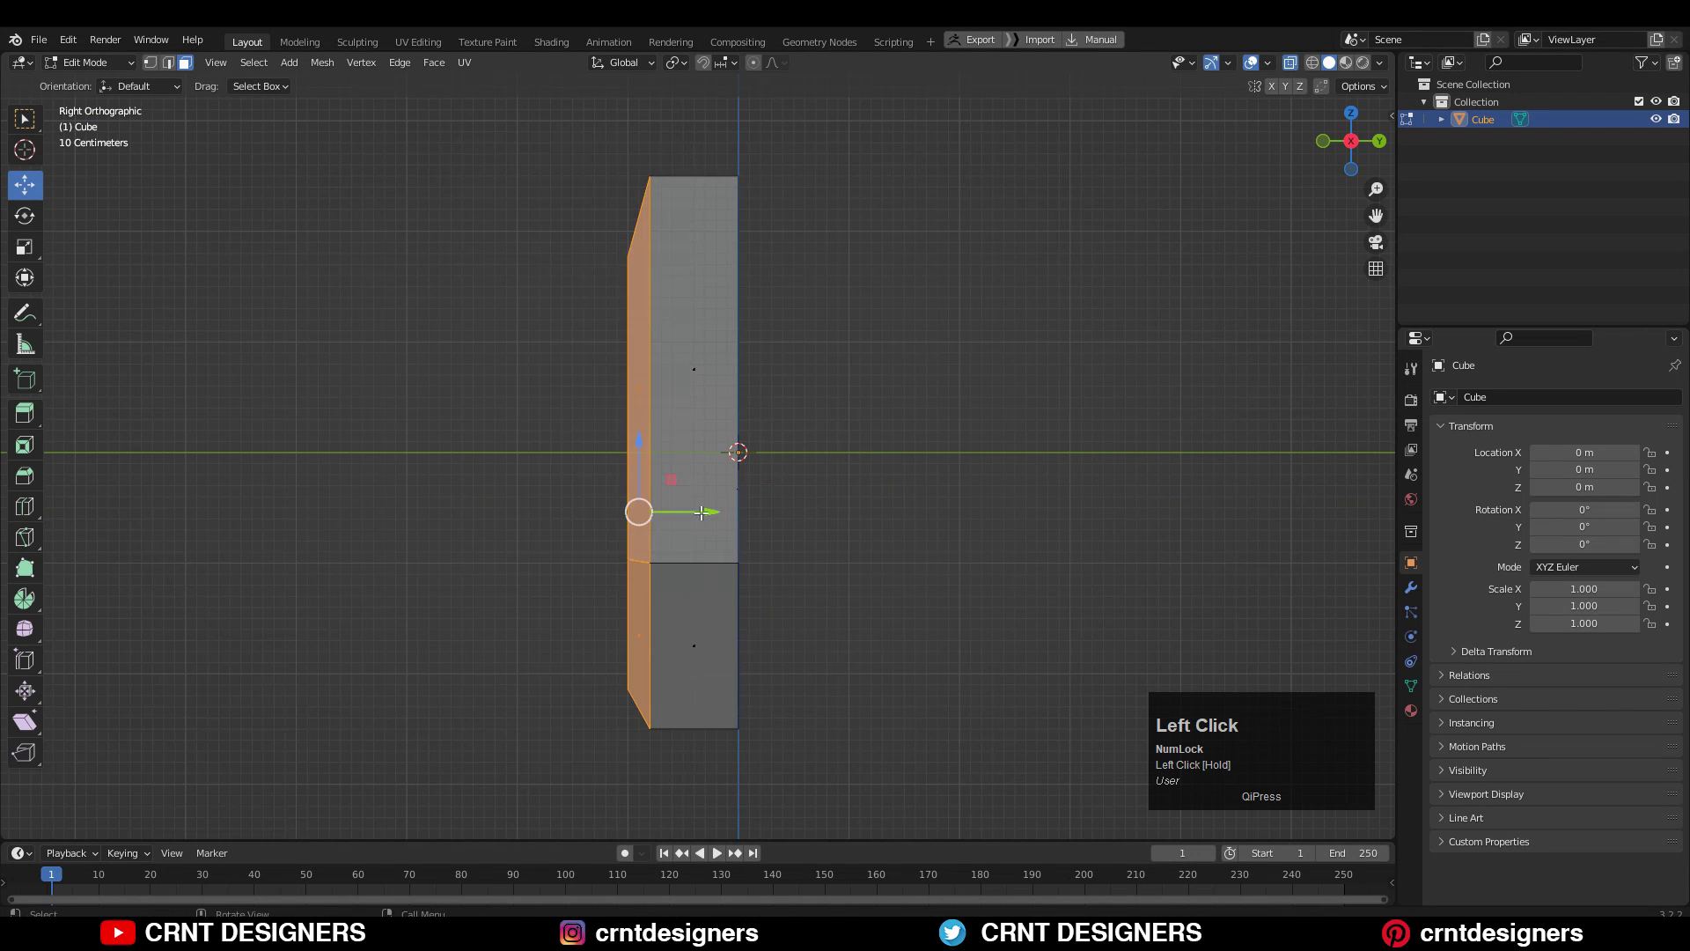
pyautogui.moveTo(701, 513); pyautogui.dragTo(771, 519)
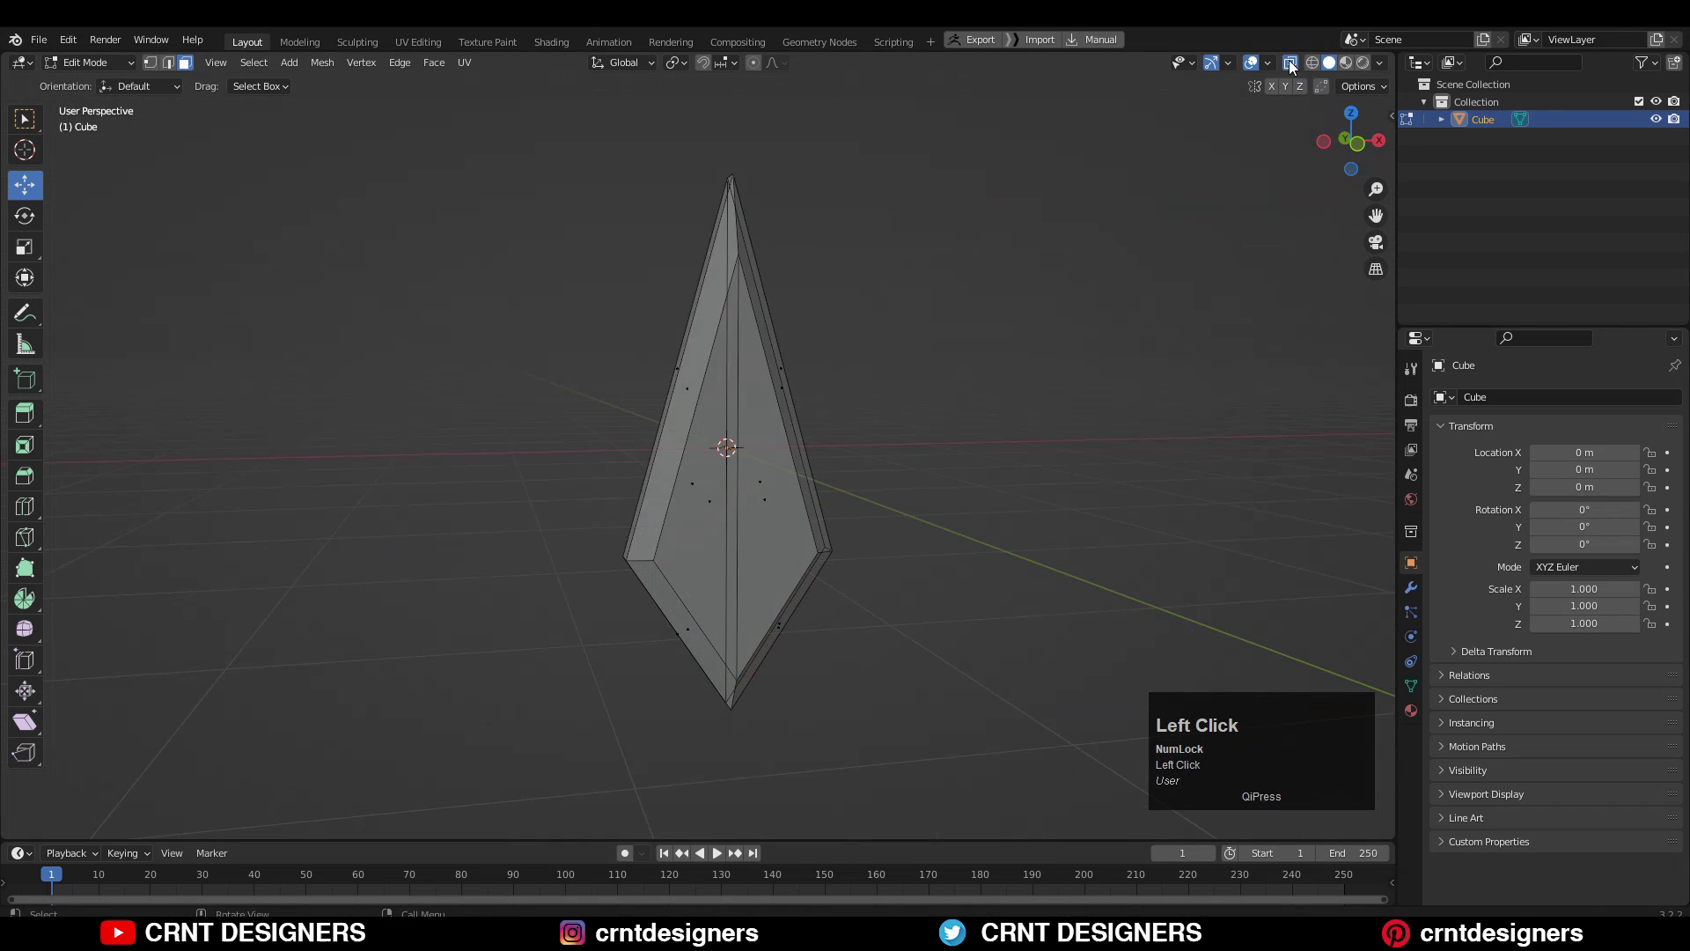
pyautogui.click(1289, 63)
# Bevel the kite's front and side outline edges with width 0.0328 m, 2 segments and shape 1.000.
pyautogui.moveTo(907, 374); pyautogui.dragTo(1123, 469, button='middle')
pyautogui.press('Tab')
pyautogui.scroll(3, 803, 383)
pyautogui.press('Tab')
pyautogui.scroll(-3, 801, 387)
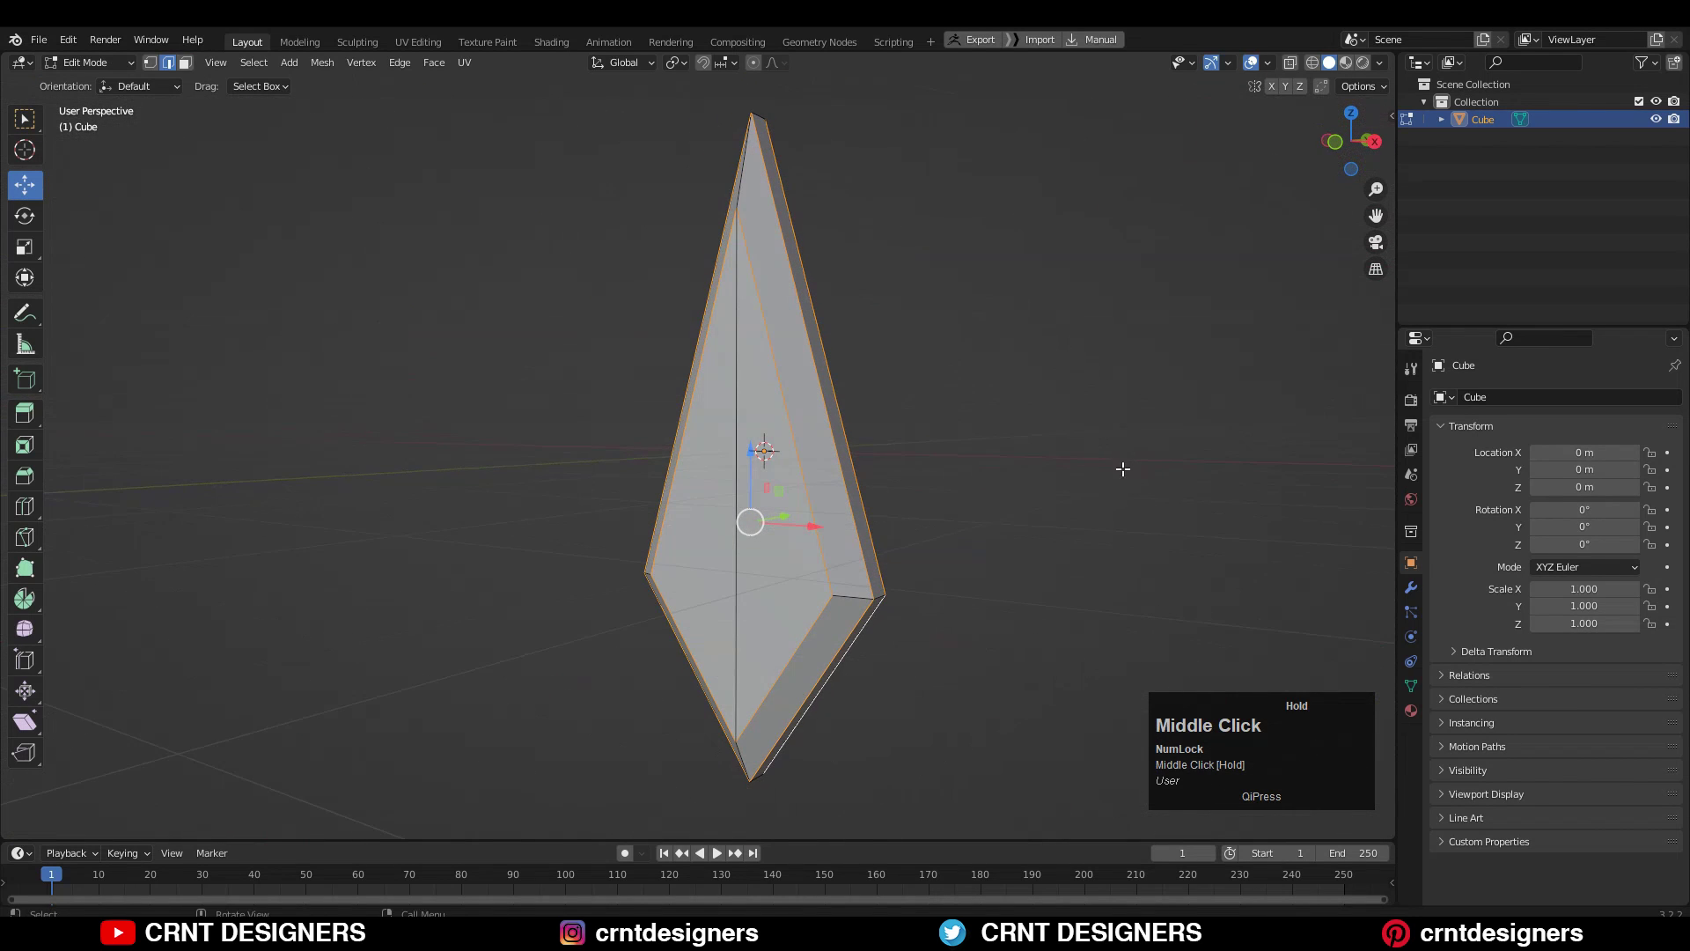
pyautogui.keyDown('shift'); pyautogui.click(1019, 540); pyautogui.keyUp('shift')
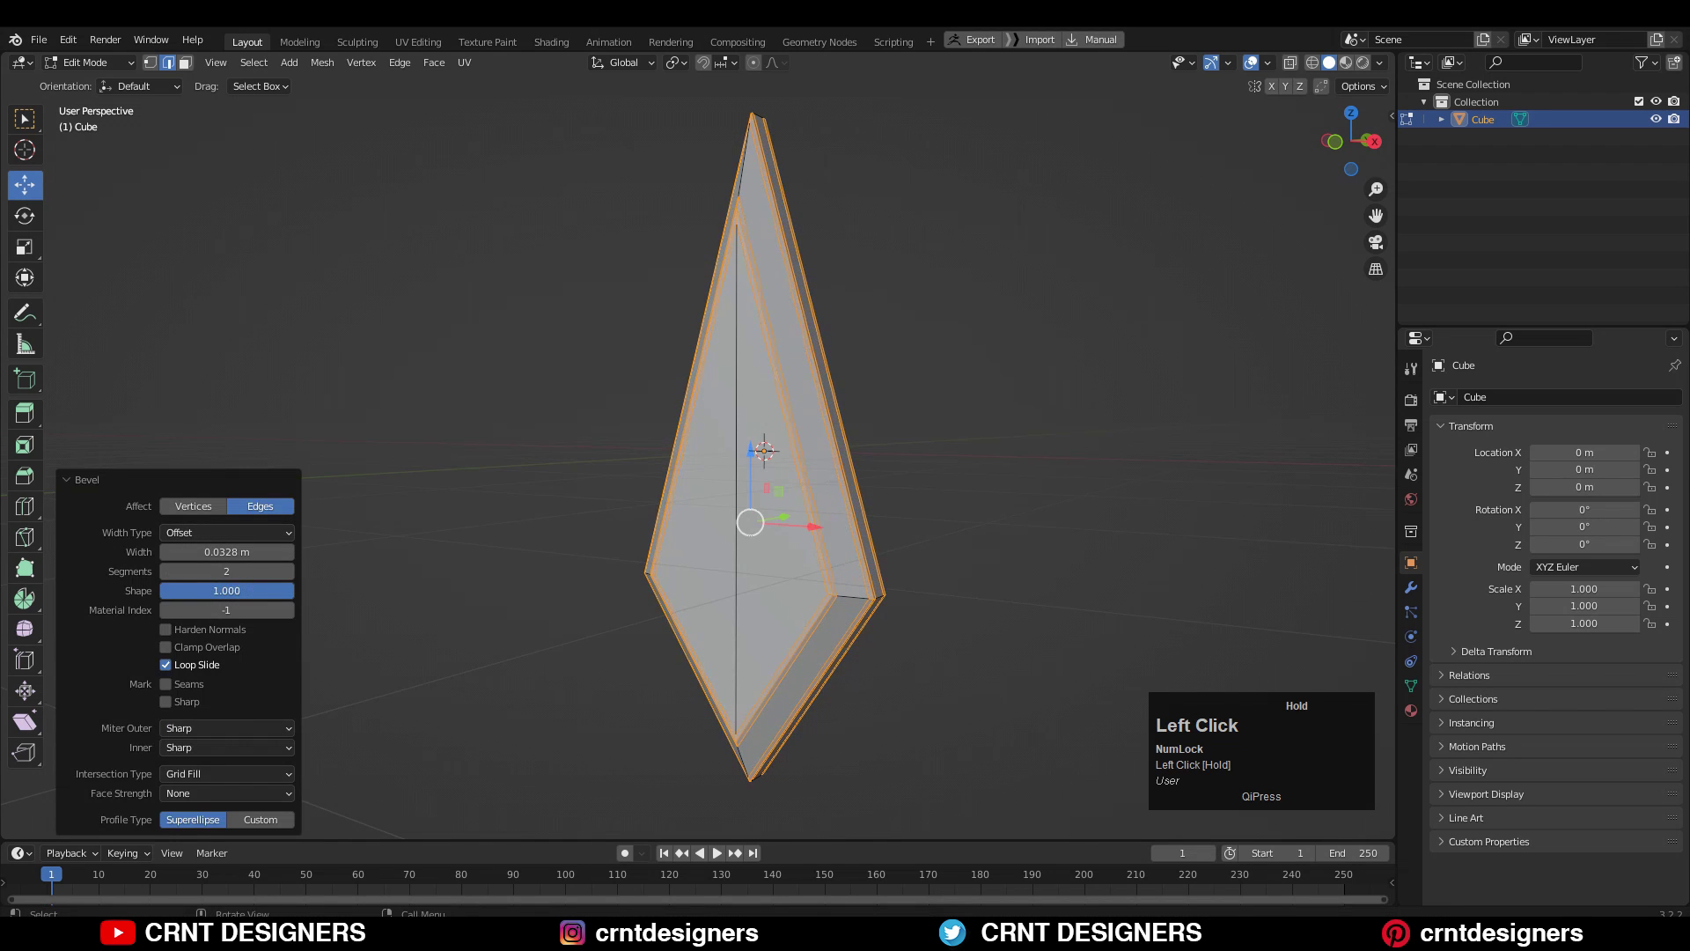
pyautogui.press('space')
pyautogui.scroll(-3, 764, 456)
# Connect the opposite side corners of the kite with edges across its front and back faces.
pyautogui.click(632, 607)
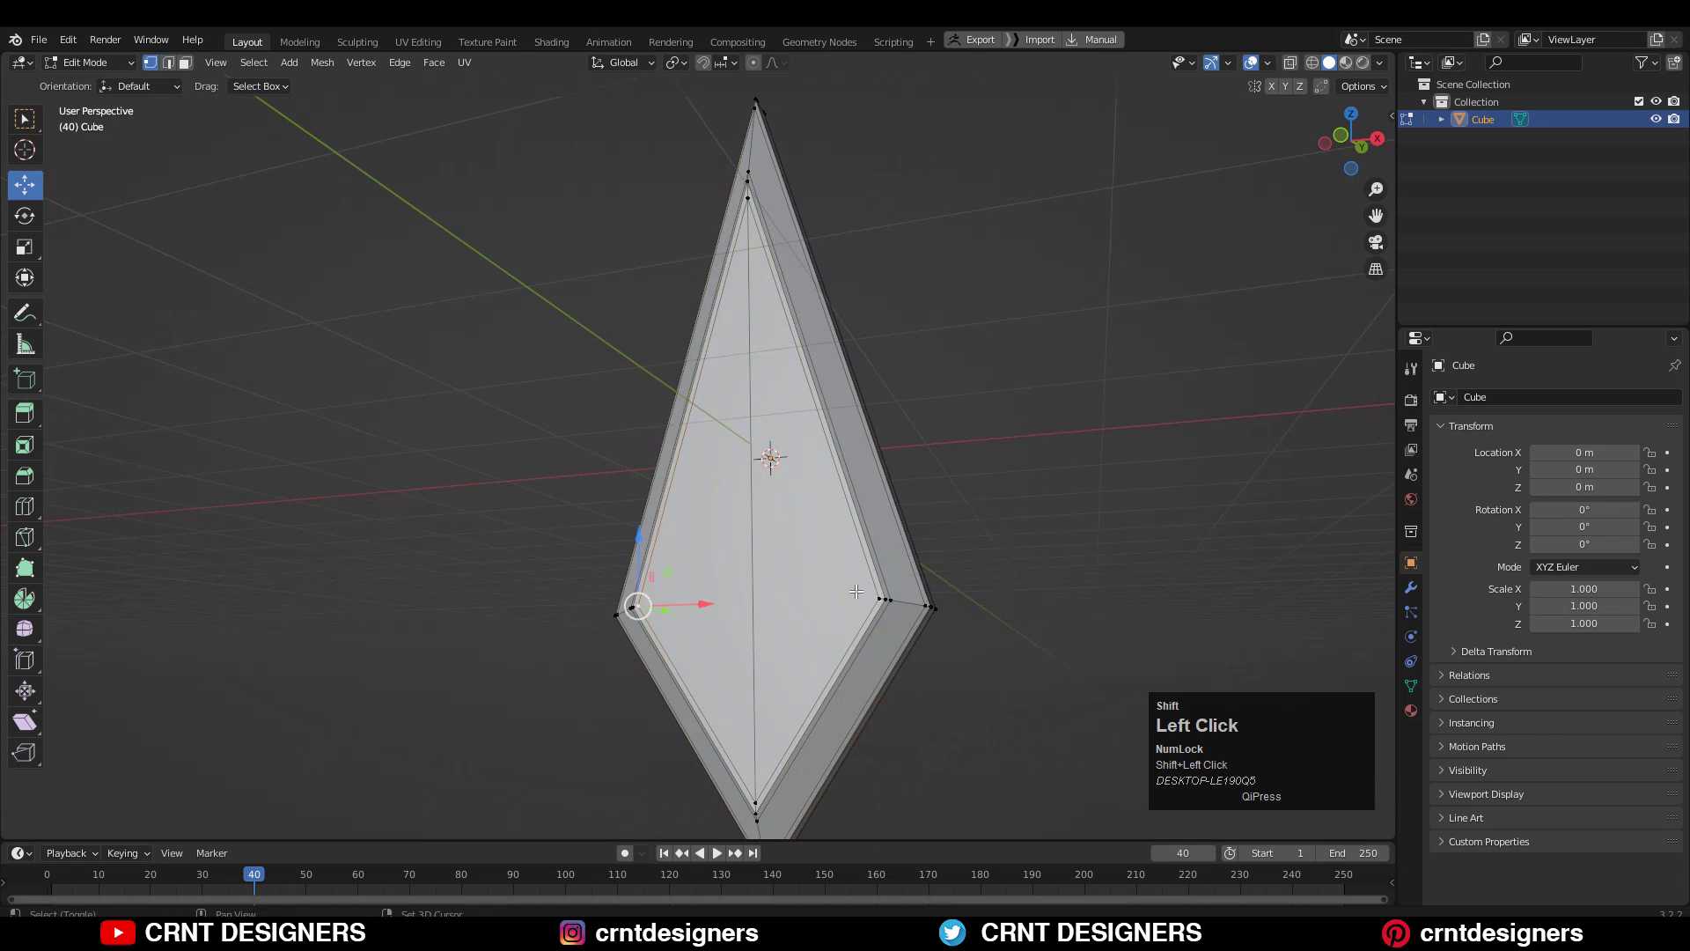
pyautogui.rightClick(937, 575)
pyautogui.click(934, 572)
pyautogui.moveTo(916, 581); pyautogui.dragTo(652, 607, button='middle')
pyautogui.click(548, 647)
pyautogui.press('2')
pyautogui.click(640, 626)
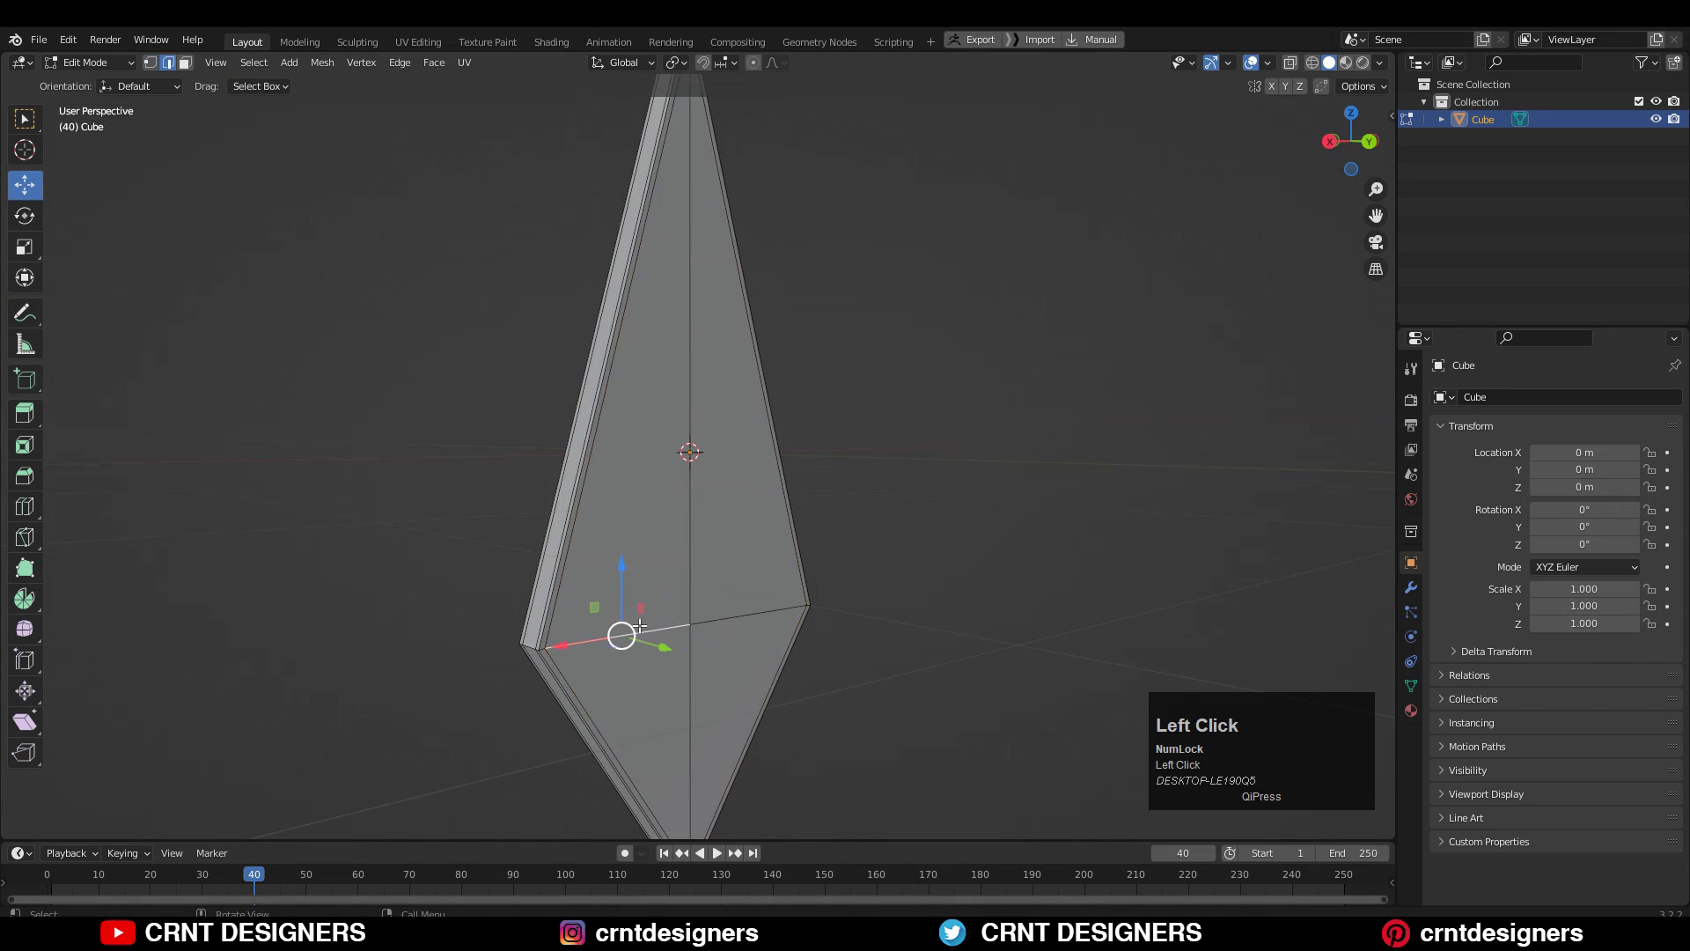
pyautogui.moveTo(706, 481); pyautogui.dragTo(985, 377, button='middle')
pyautogui.scroll(2, 982, 502)
pyautogui.keyDown('shift'); pyautogui.click(981, 509); pyautogui.keyUp('shift')
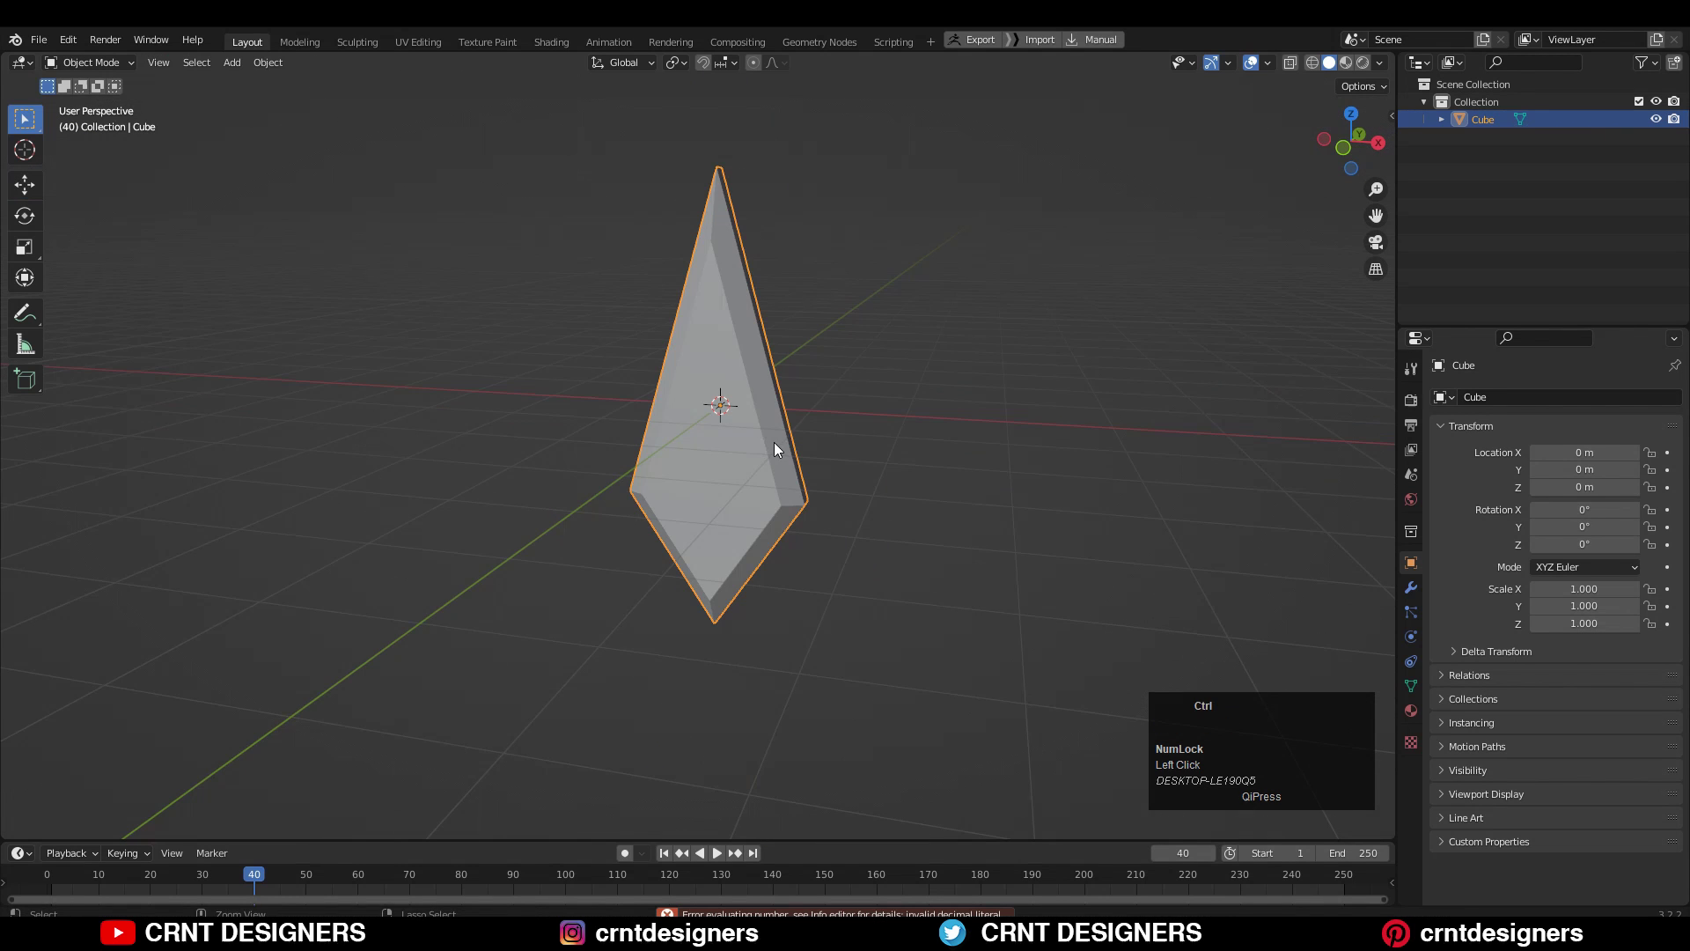
# Apply a level 2 subdivision set to the kite.
pyautogui.hotkey('ctrl', '2')
pyautogui.moveTo(820, 435); pyautogui.dragTo(932, 426, button='middle')
pyautogui.scroll(3, 932, 426)
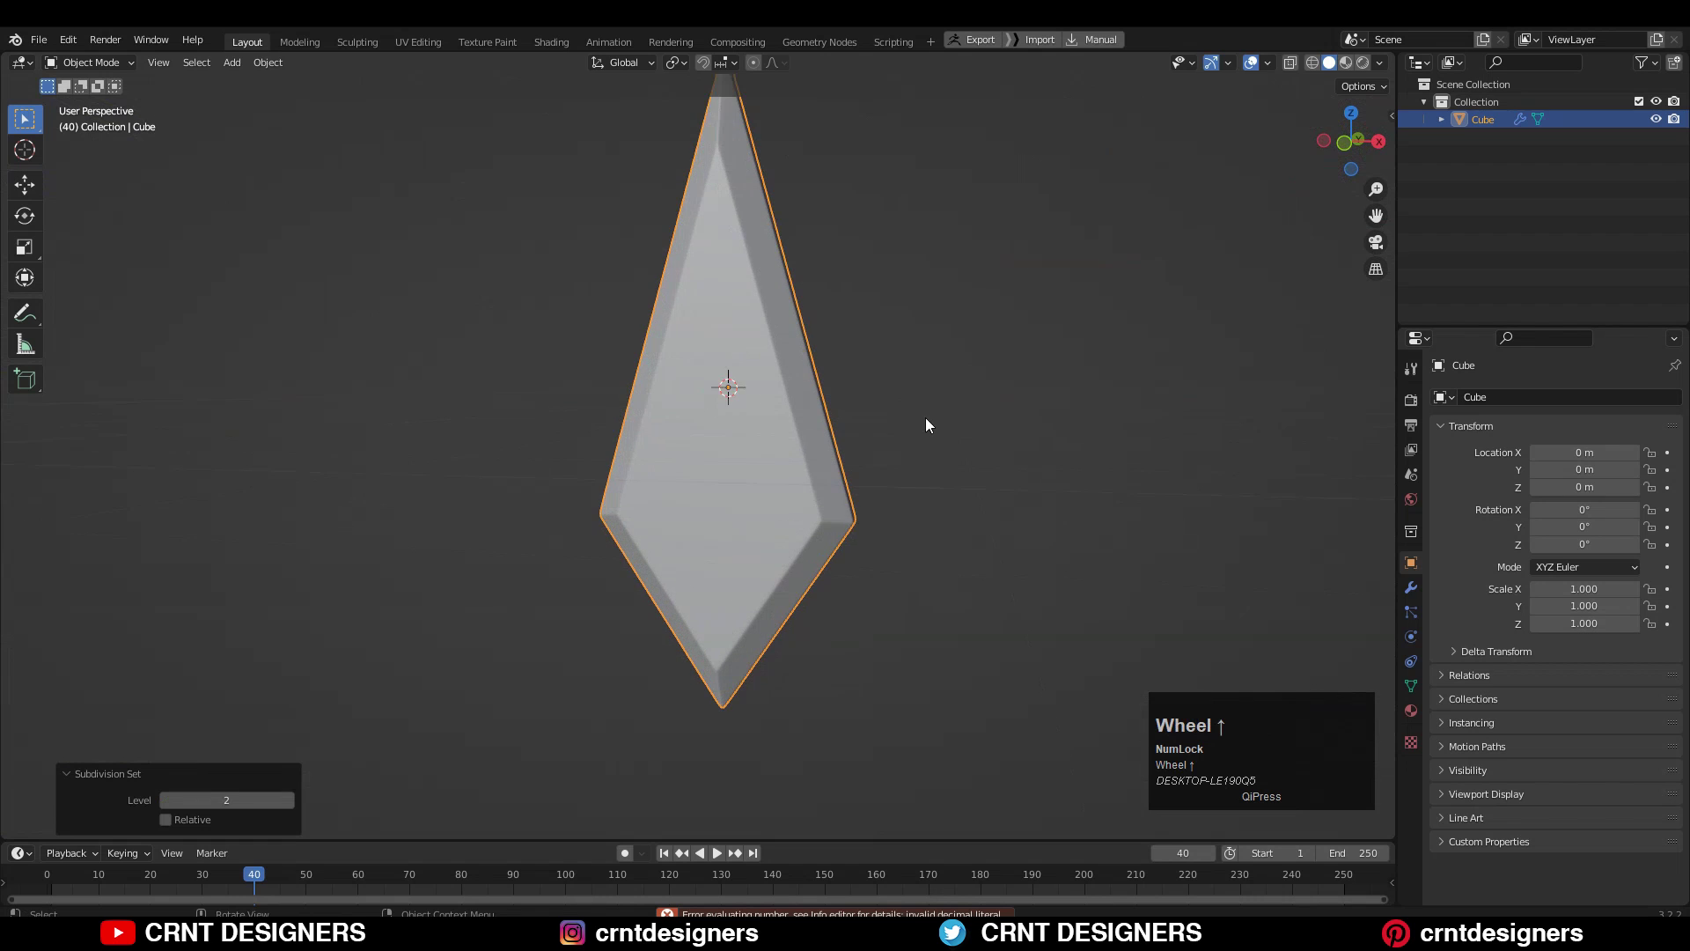
pyautogui.click(925, 417)
# Add a 2 m plane at the world origin and rotate it 90° so that it stands upright.
pyautogui.press('KP_1')
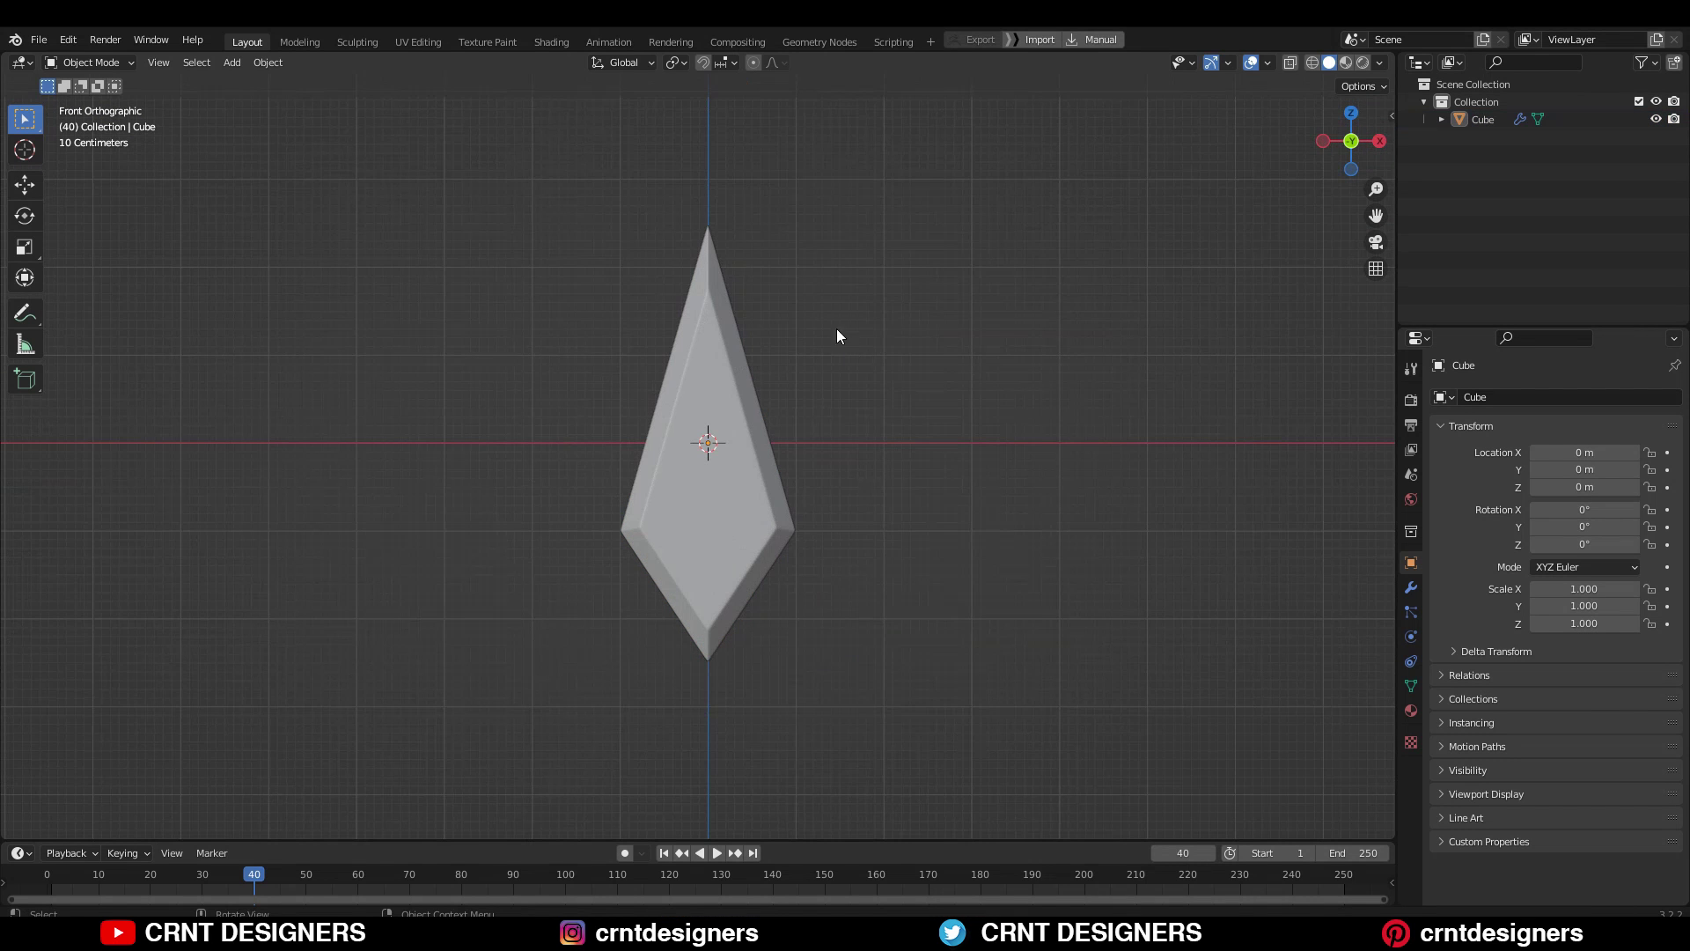
pyautogui.hotkey('shift', 'a')
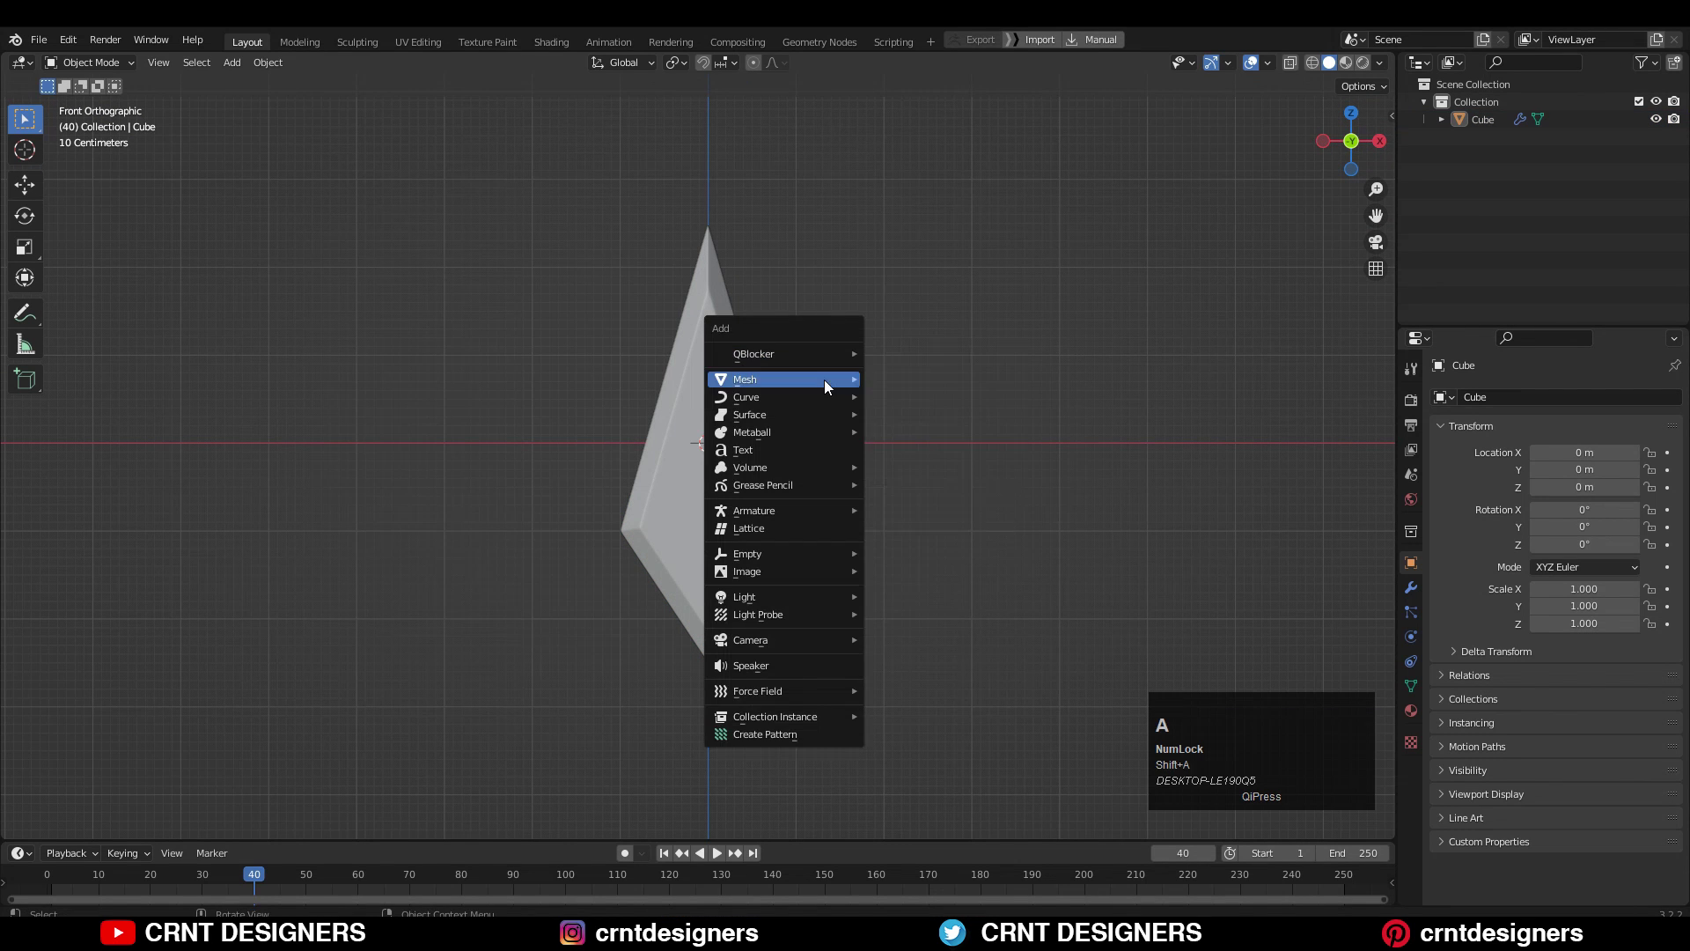
pyautogui.moveTo(824, 379)
pyautogui.click(904, 404)
pyautogui.click(1378, 141)
pyautogui.keyDown('shift'); pyautogui.moveTo(882, 573); pyautogui.dragTo(886, 553, button='middle'); pyautogui.keyUp('shift')
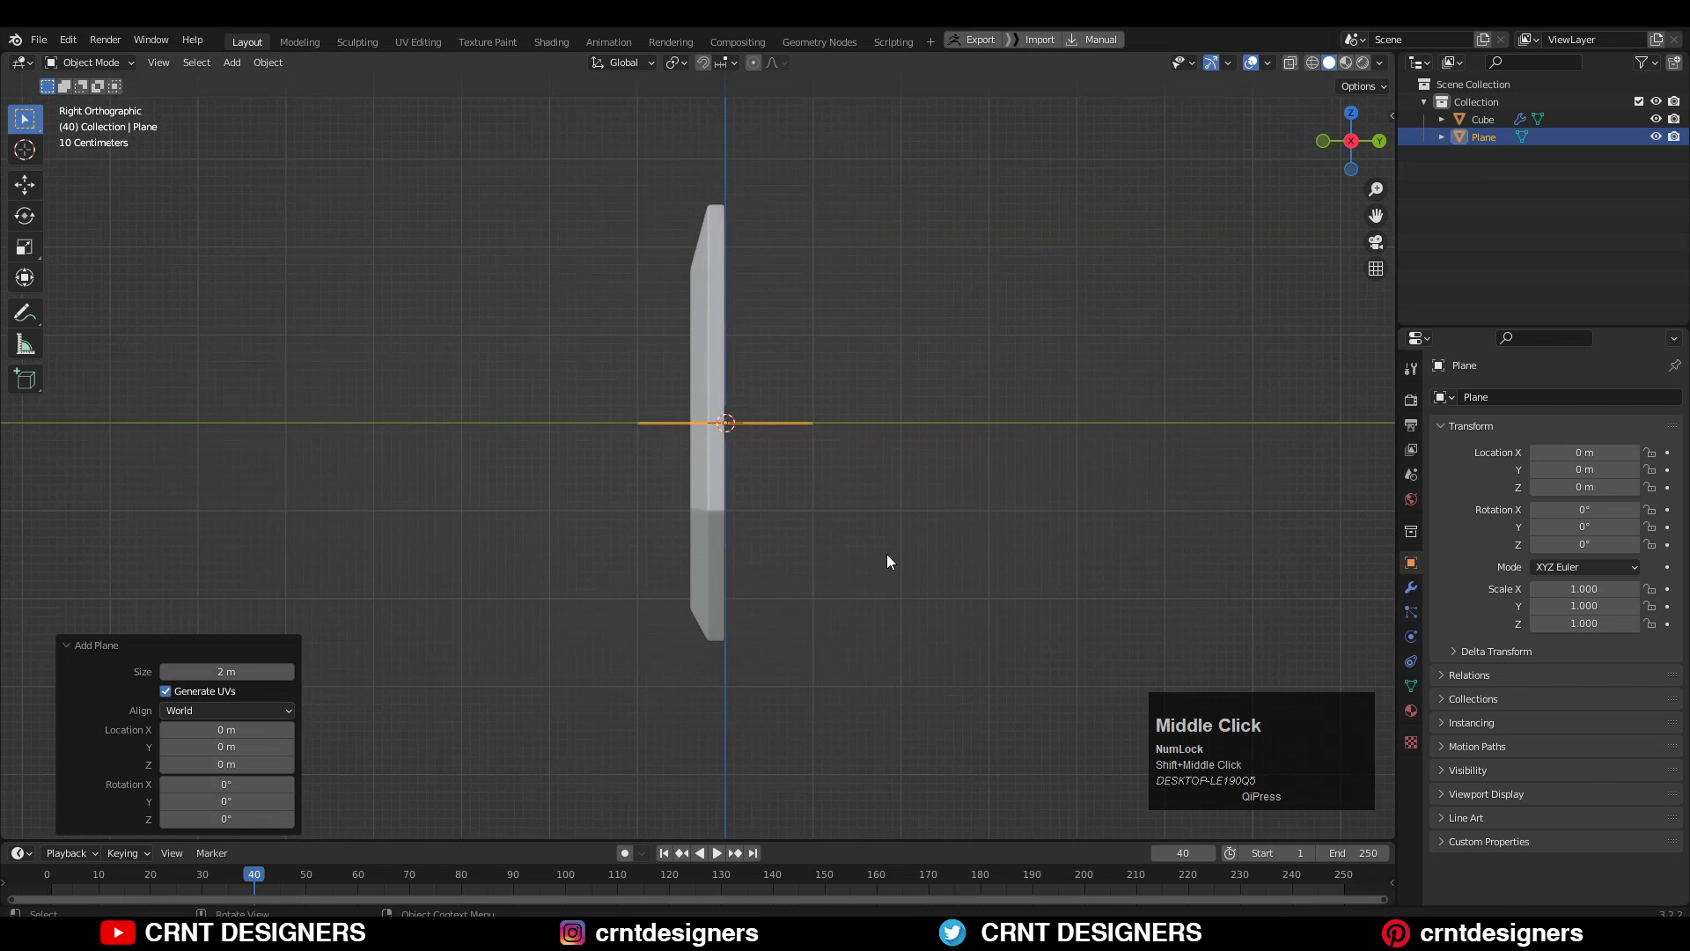
pyautogui.press('r')
pyautogui.click(859, 239)
# Scale the plane by 3.6 and move it to -2 m along Y, in front of the kite.
pyautogui.press('s')
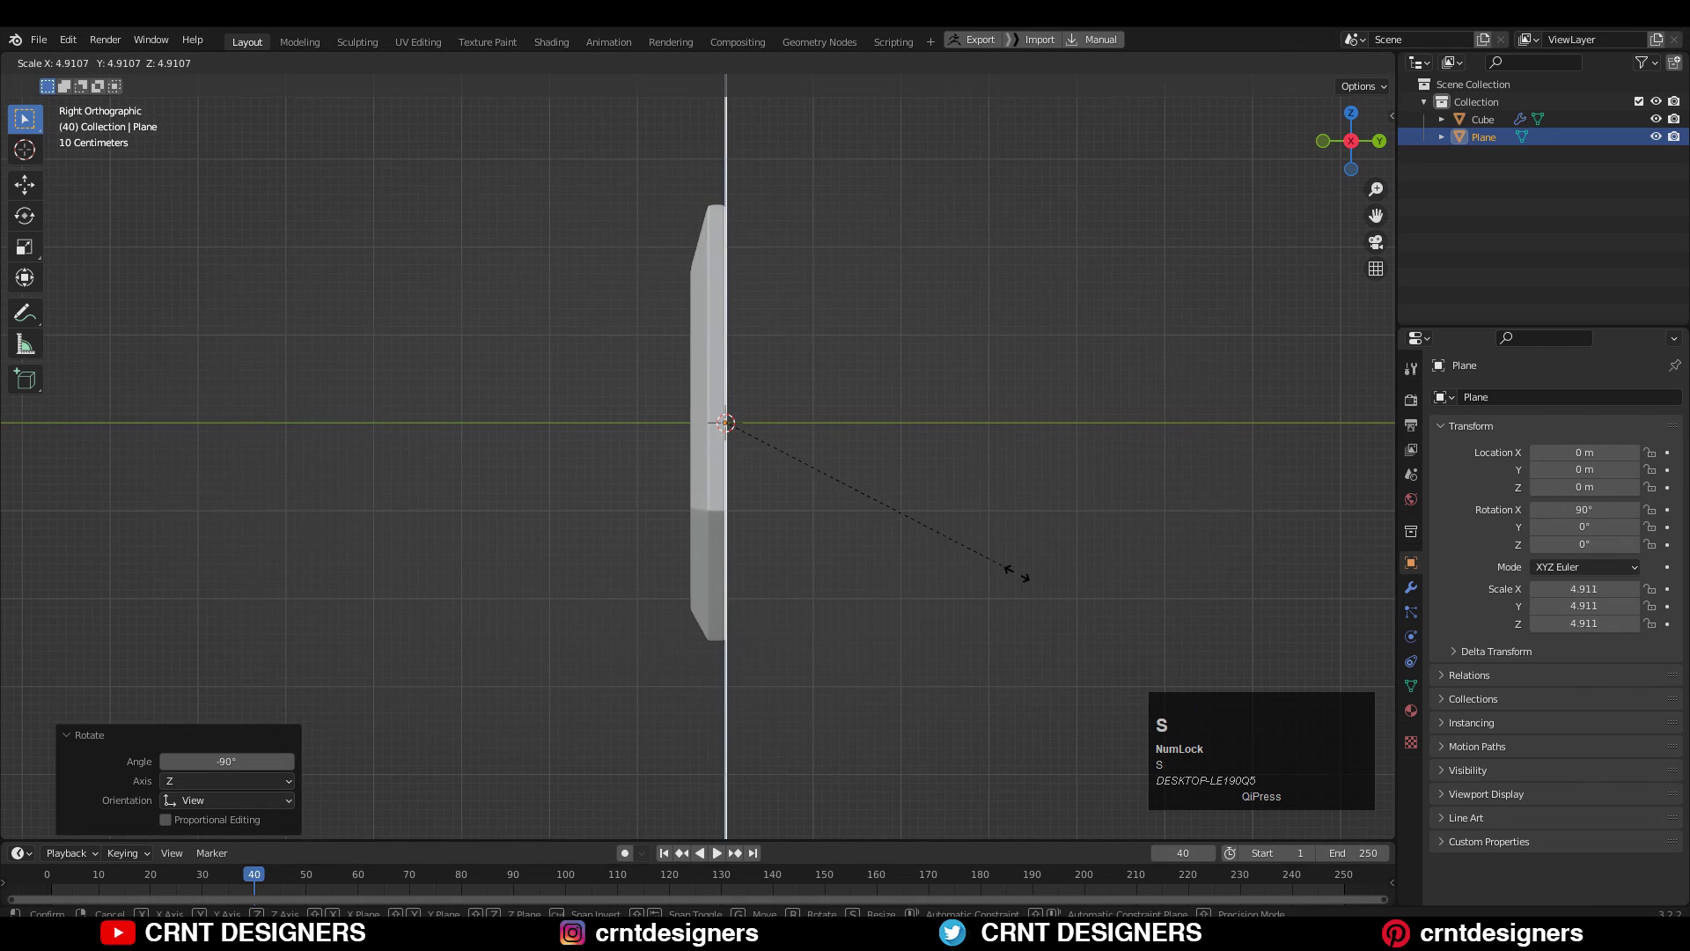
pyautogui.click(941, 523)
pyautogui.scroll(-4, 600, 436)
pyautogui.moveTo(599, 437); pyautogui.dragTo(687, 467, button='middle')
pyautogui.click(1353, 155)
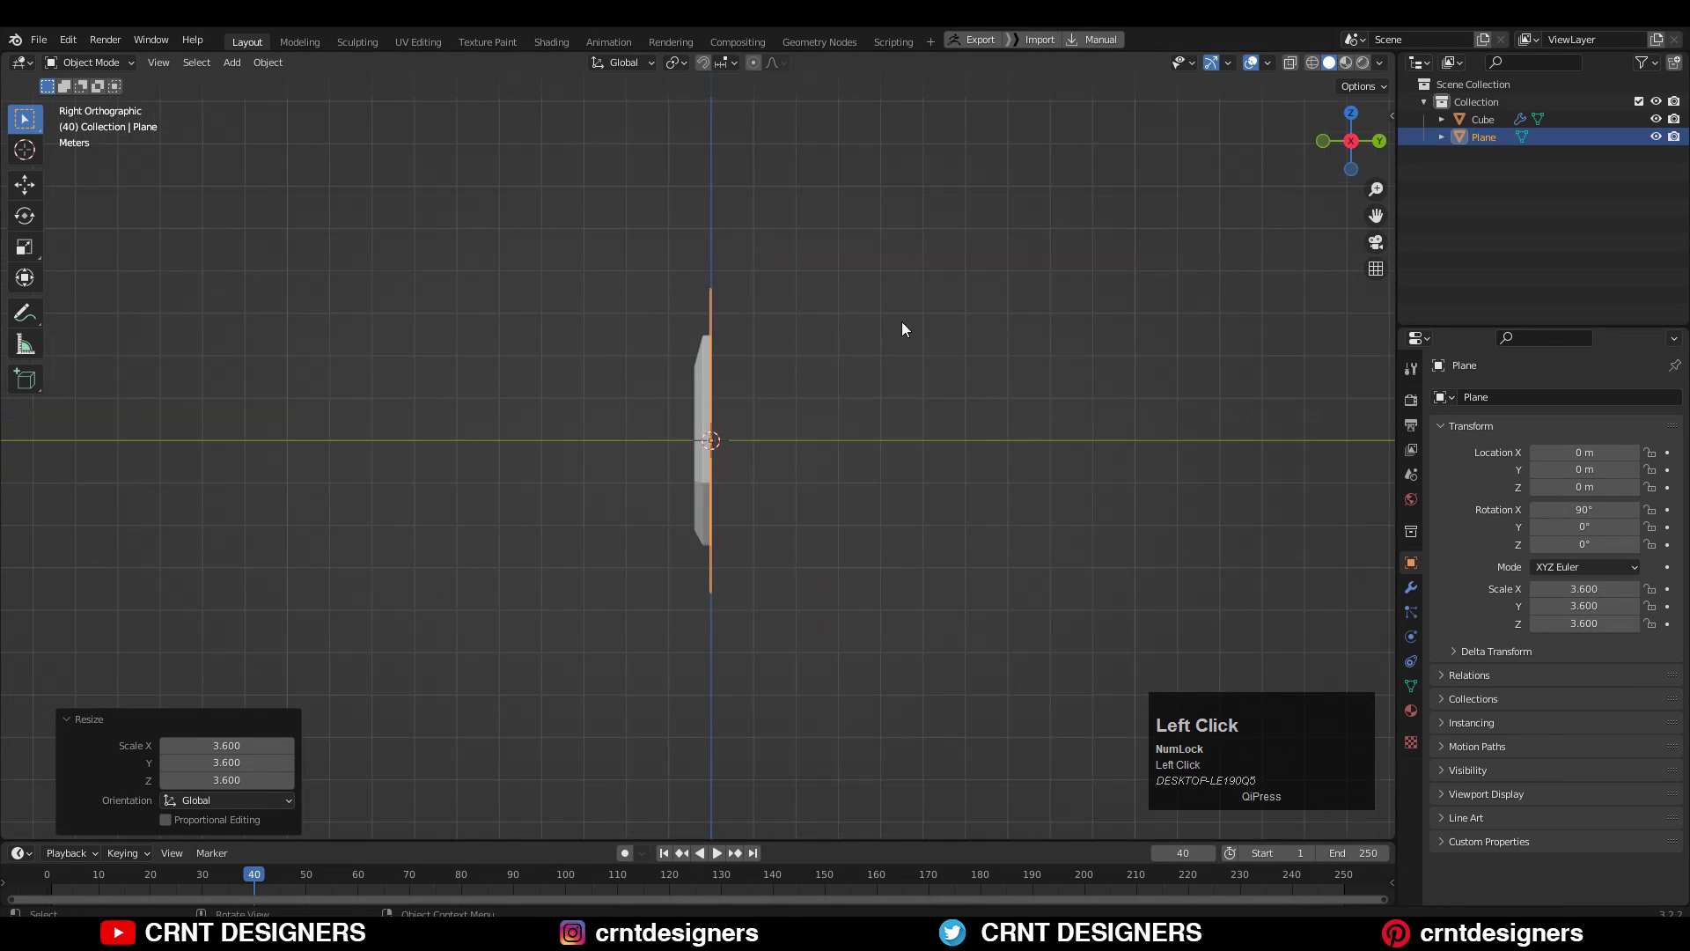
pyautogui.scroll(3, 902, 328)
pyautogui.click(24, 182)
pyautogui.moveTo(760, 429); pyautogui.dragTo(604, 427)
pyautogui.moveTo(605, 427); pyautogui.dragTo(783, 433, button='middle')
# Subdivide the plane repeatedly with one cut each time into a dense grid of about 32 by 32 faces.
pyautogui.press('Tab')
pyautogui.scroll(-4, 783, 433)
pyautogui.rightClick(757, 388)
pyautogui.click(759, 327)
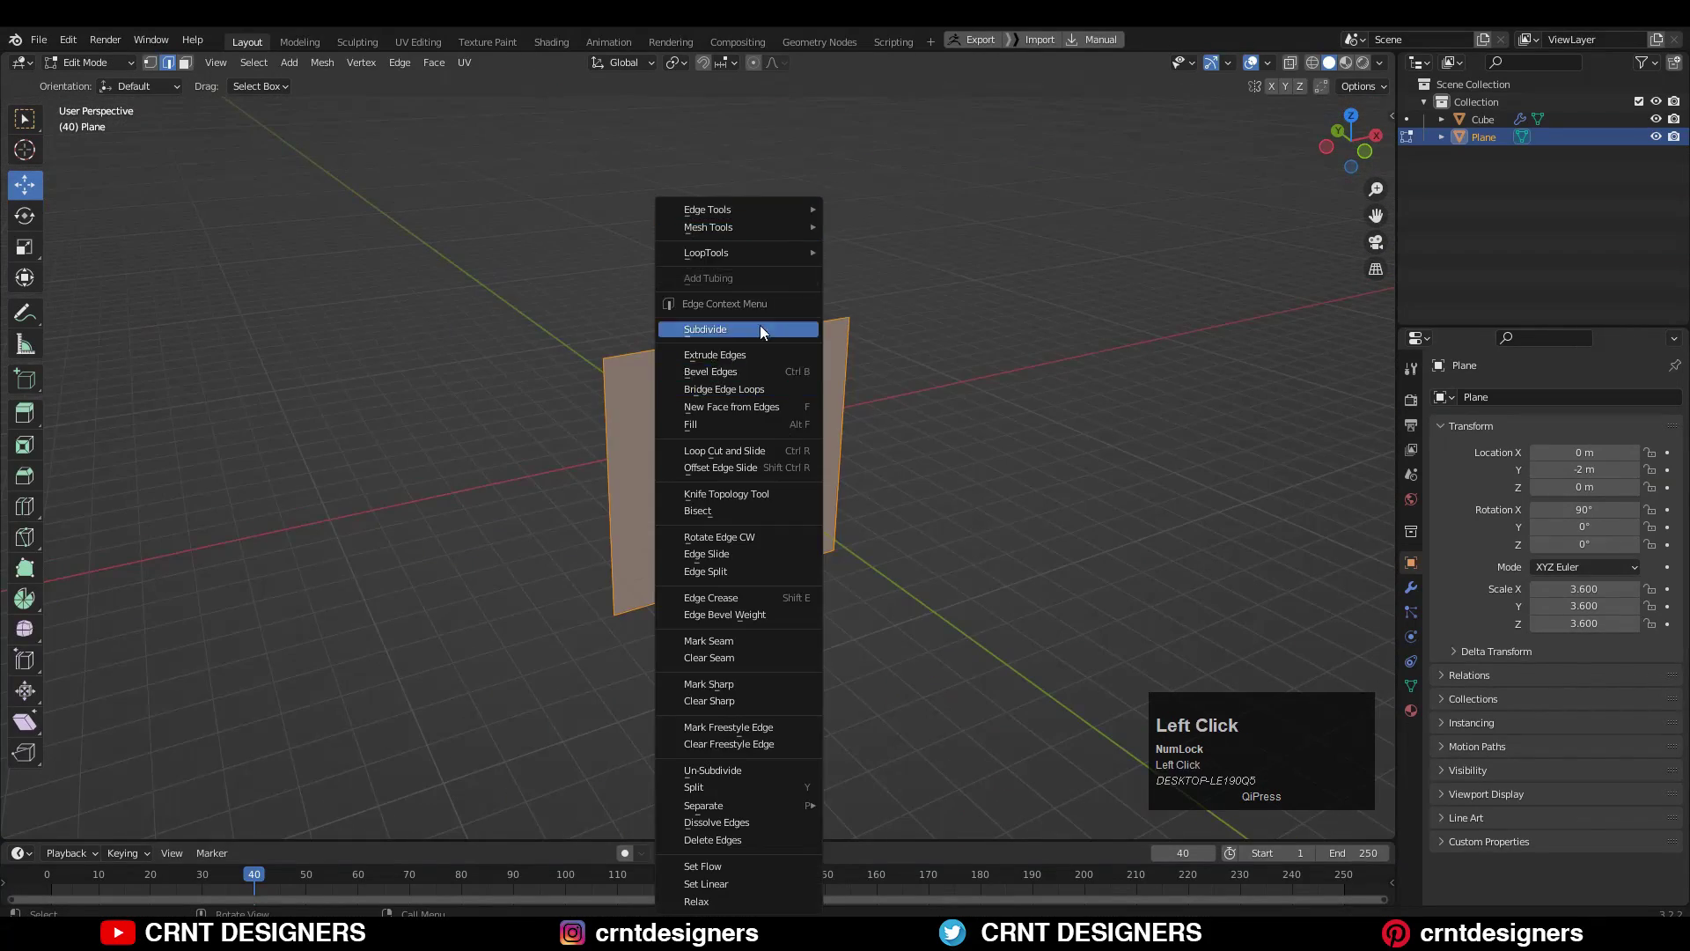
pyautogui.rightClick(867, 422)
pyautogui.click(885, 336)
pyautogui.scroll(5, 957, 510)
pyautogui.scroll(-4, 957, 510)
pyautogui.moveTo(957, 510); pyautogui.dragTo(972, 484, button='middle')
pyautogui.rightClick(937, 370)
pyautogui.click(934, 331)
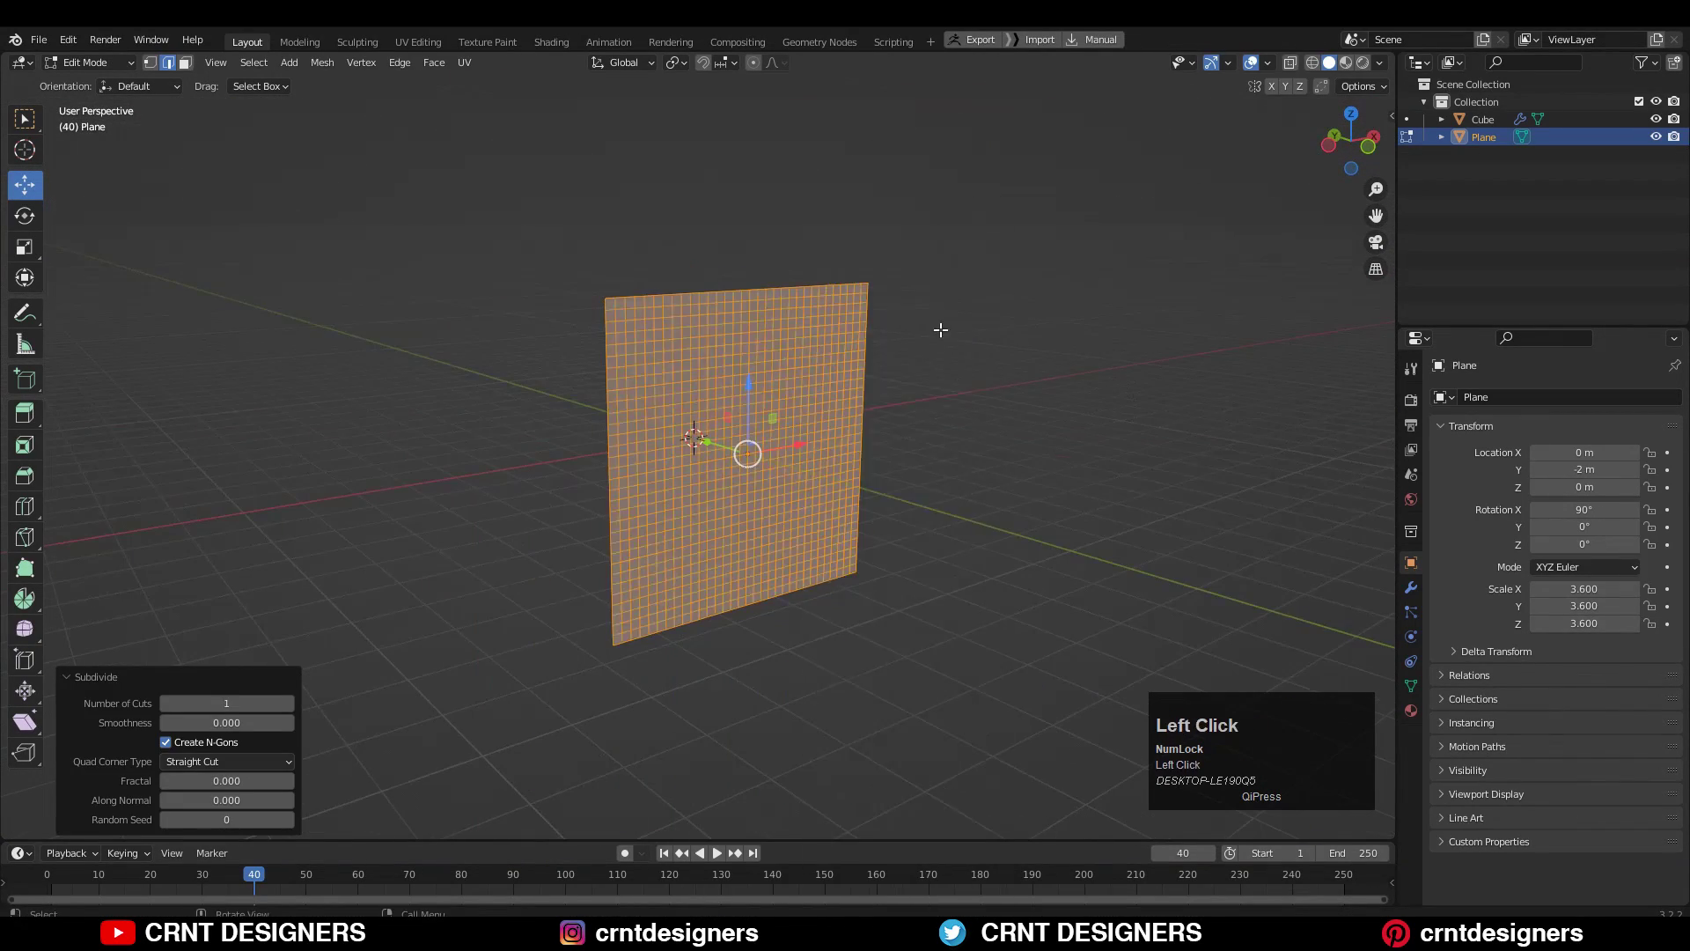
# Poke all faces of the subdivided plane with a poke offset of 0 m.
pyautogui.moveTo(880, 387); pyautogui.dragTo(775, 445, button='middle')
pyautogui.press('3')
pyautogui.keyDown('ctrl'); pyautogui.moveTo(1104, 440); pyautogui.dragTo(1109, 345, button='middle'); pyautogui.keyUp('ctrl')
pyautogui.rightClick(1141, 311)
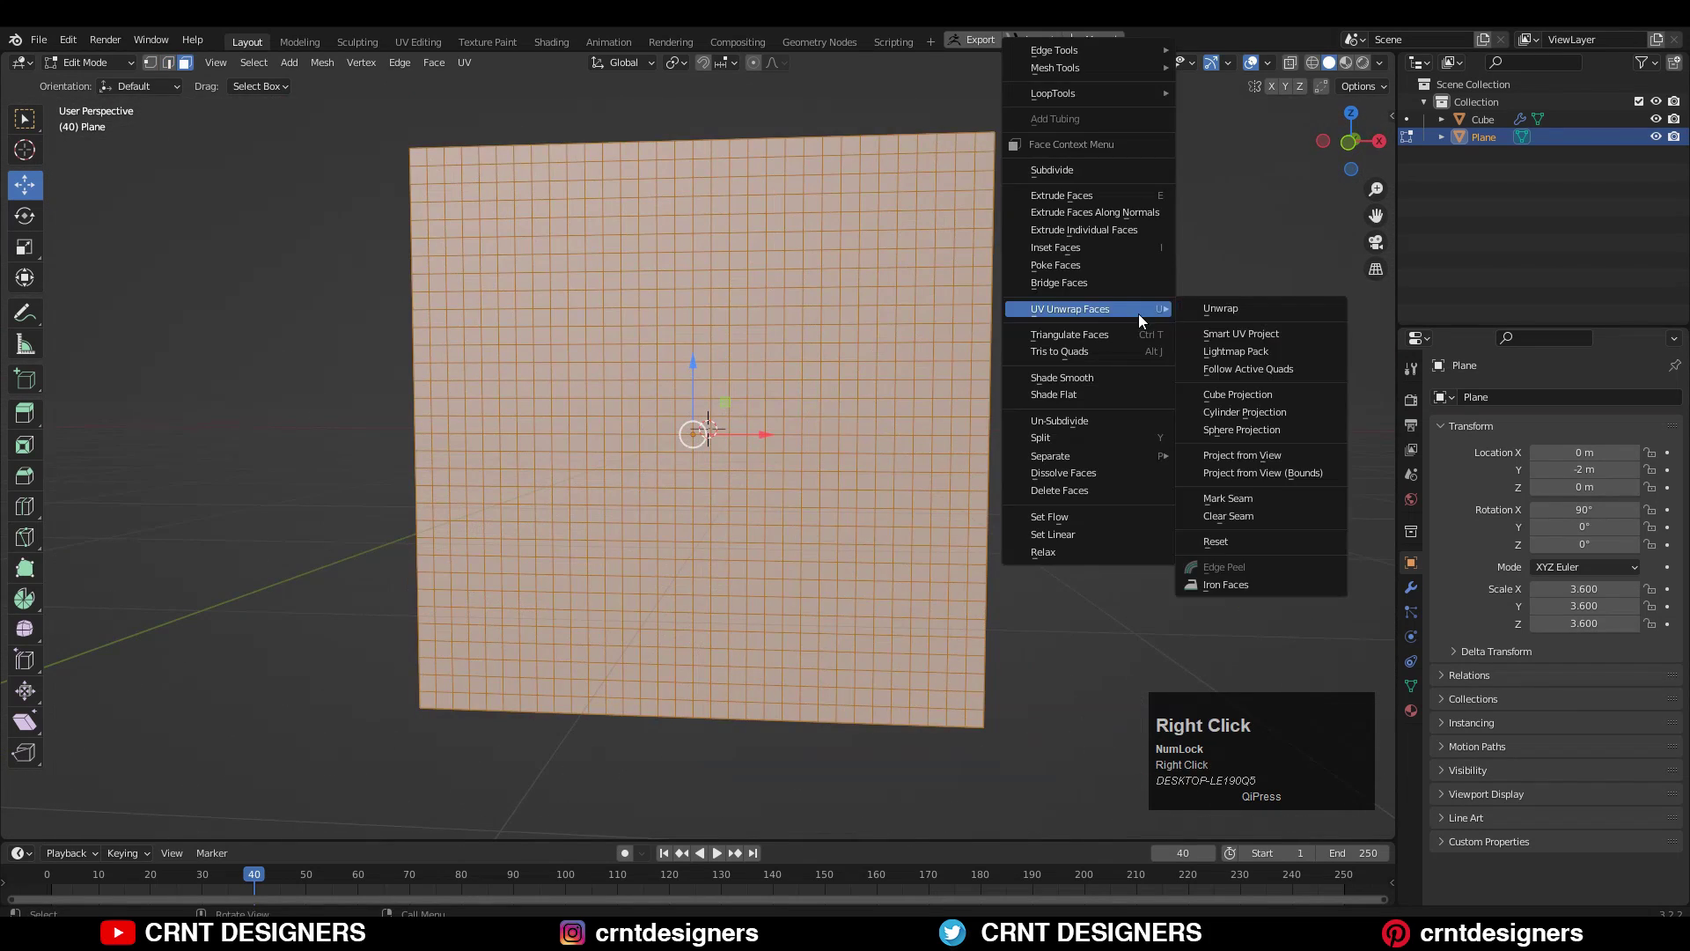
pyautogui.click(1106, 274)
pyautogui.scroll(3, 1002, 293)
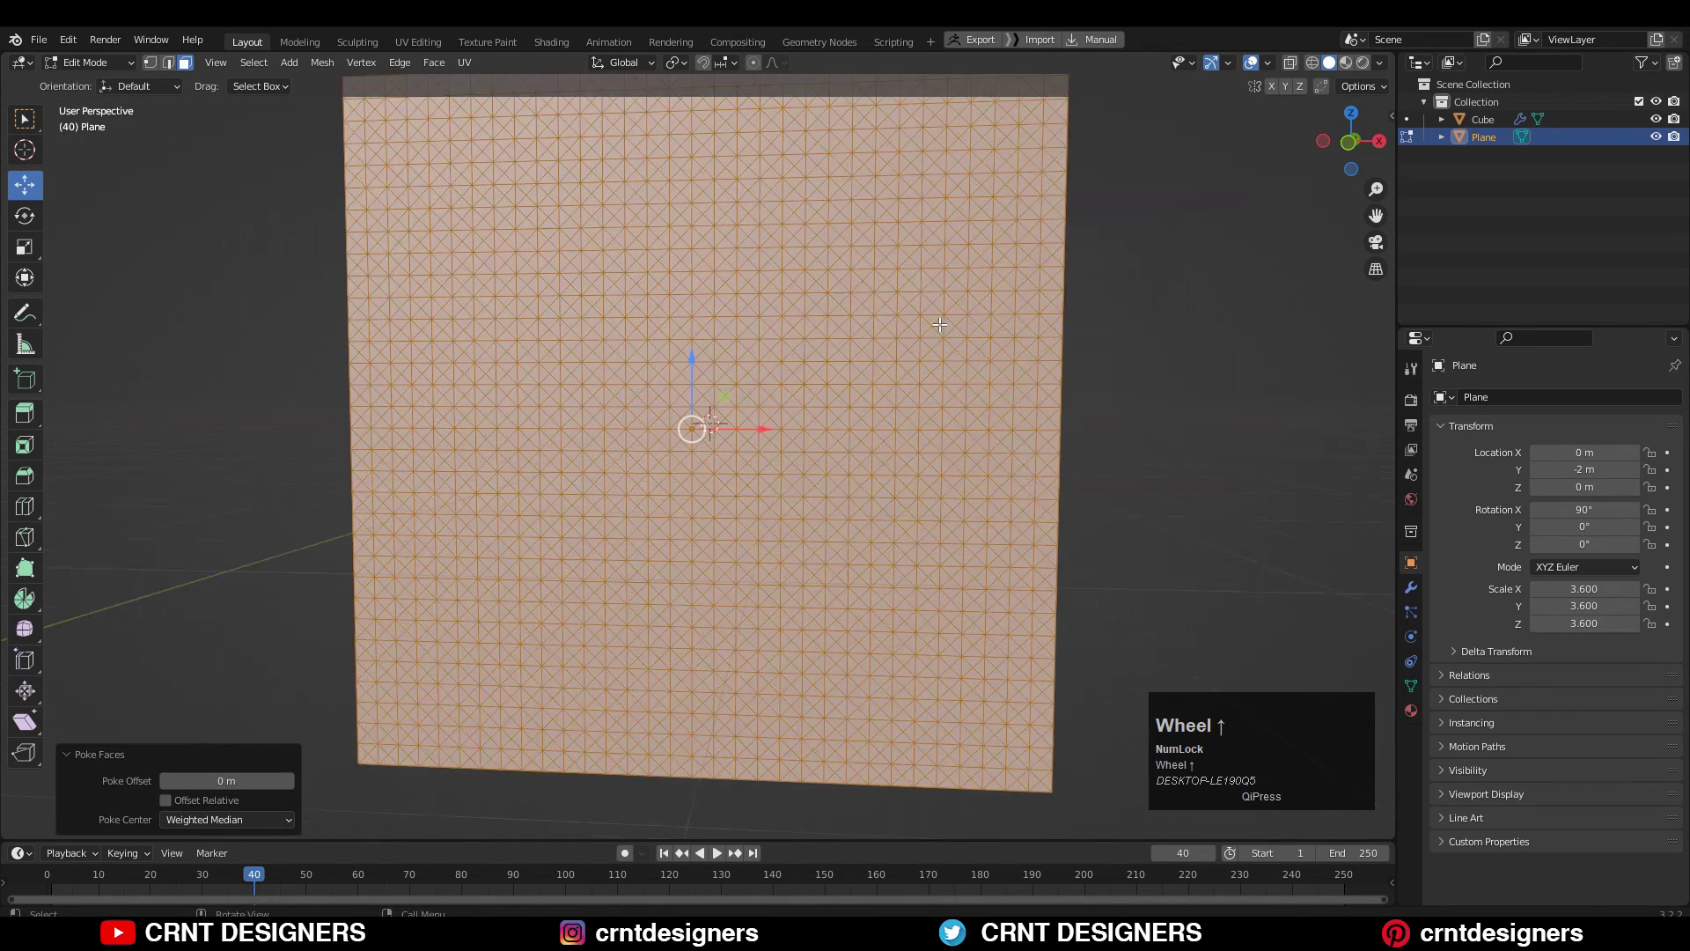
# Convert the plane's triangles to quads to get a diagonal grid.
pyautogui.rightClick(1270, 304)
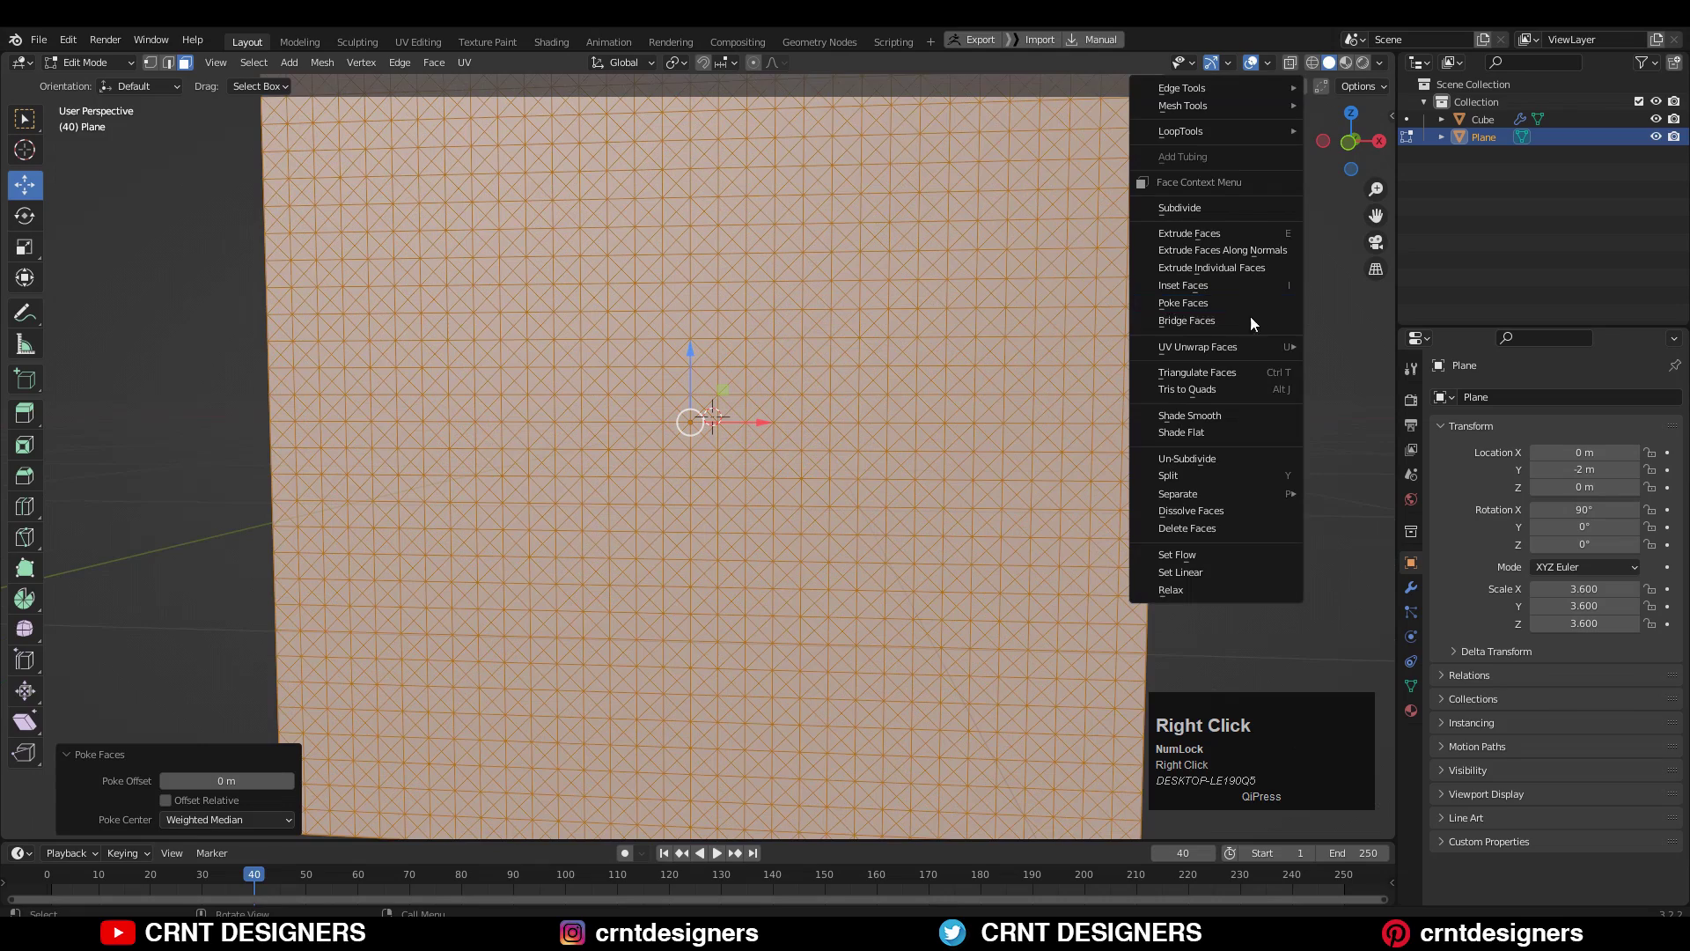
pyautogui.click(1225, 386)
pyautogui.moveTo(1226, 385); pyautogui.dragTo(1015, 333, button='middle')
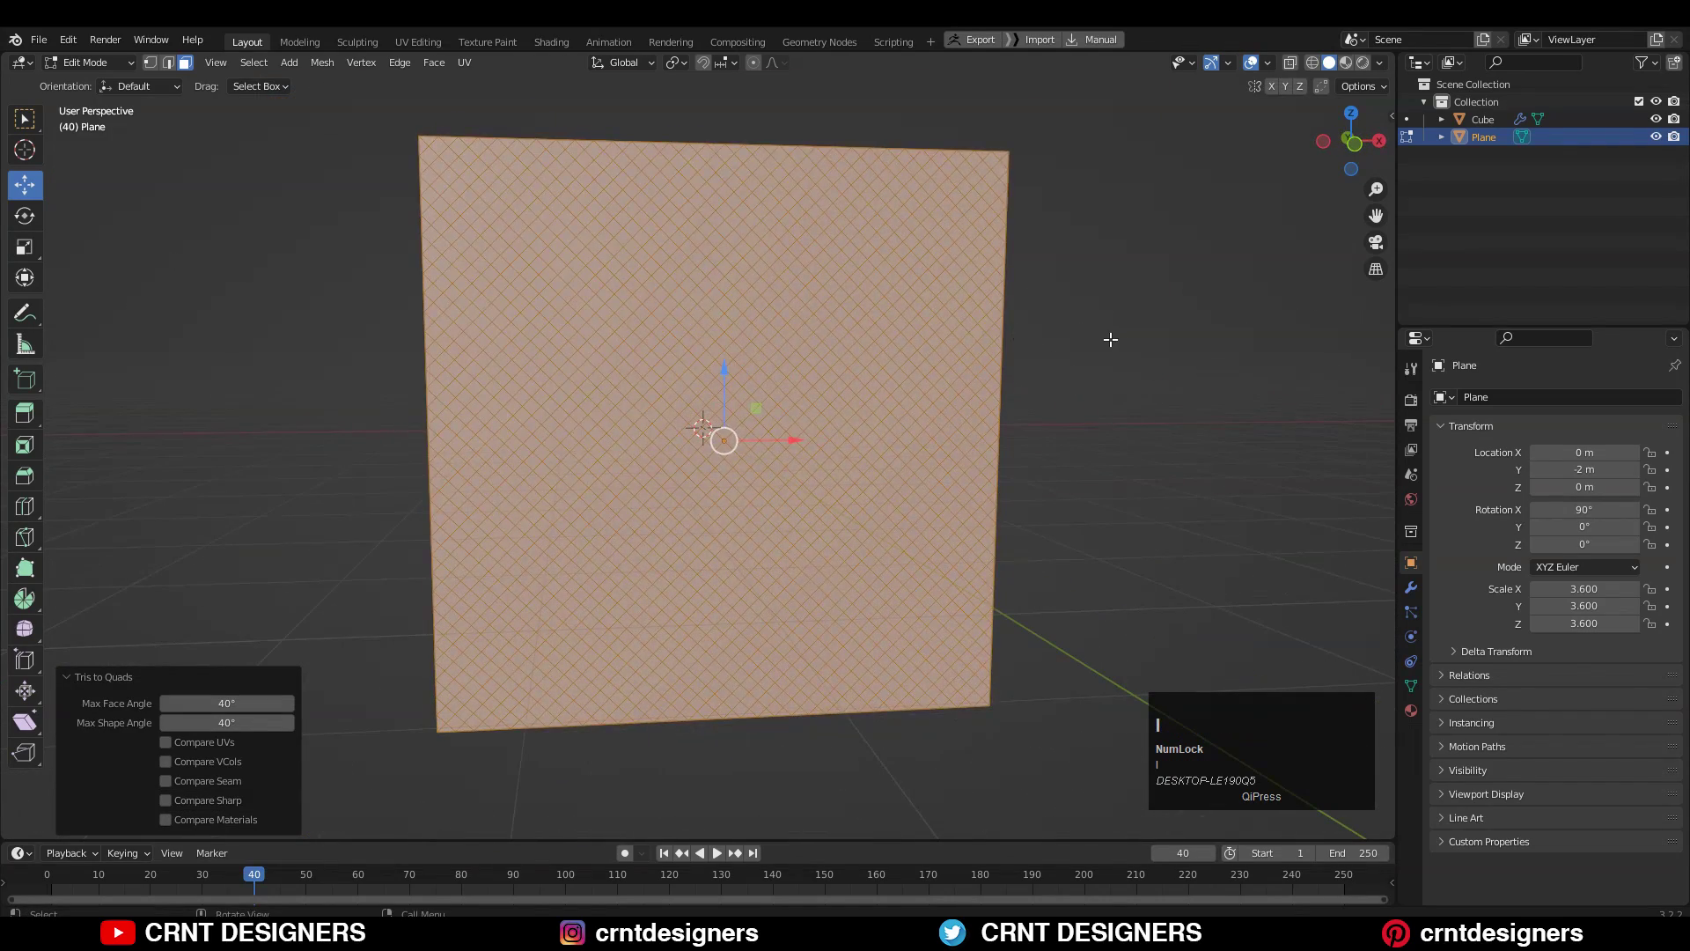
# Inset all faces of the diagonal grid individually with a thickness of about 0.009 m.
pyautogui.press('i')
pyautogui.press('i')
pyautogui.press('i')
pyautogui.press('i')
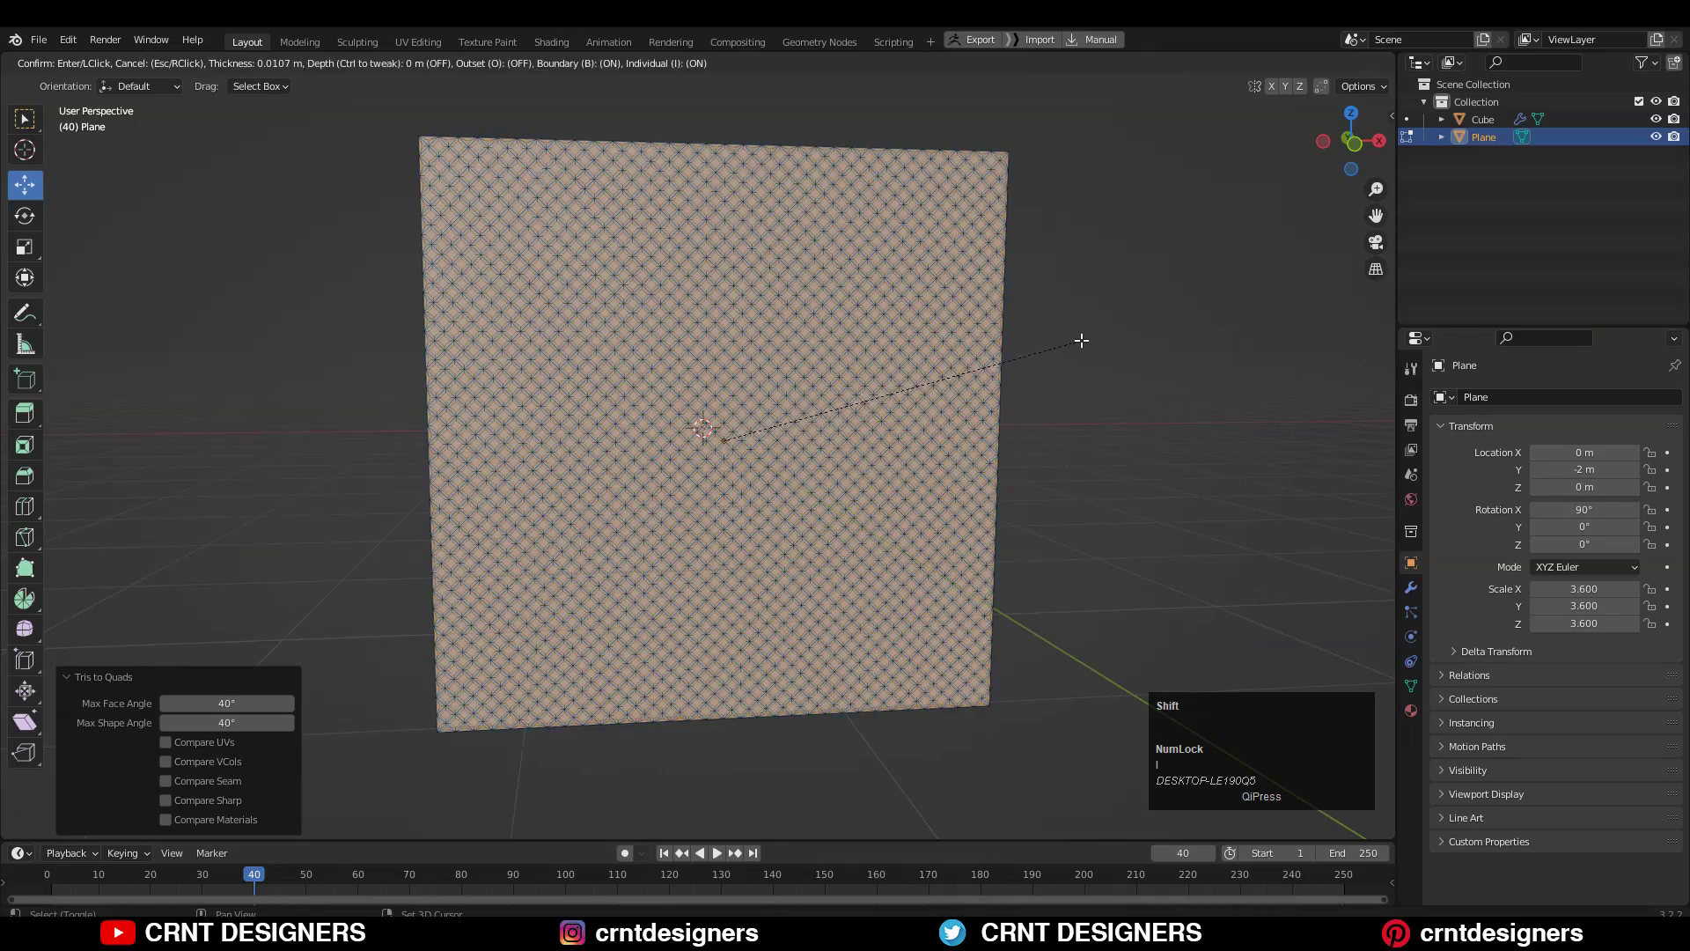
pyautogui.click(1082, 340)
pyautogui.scroll(6, 574, 505)
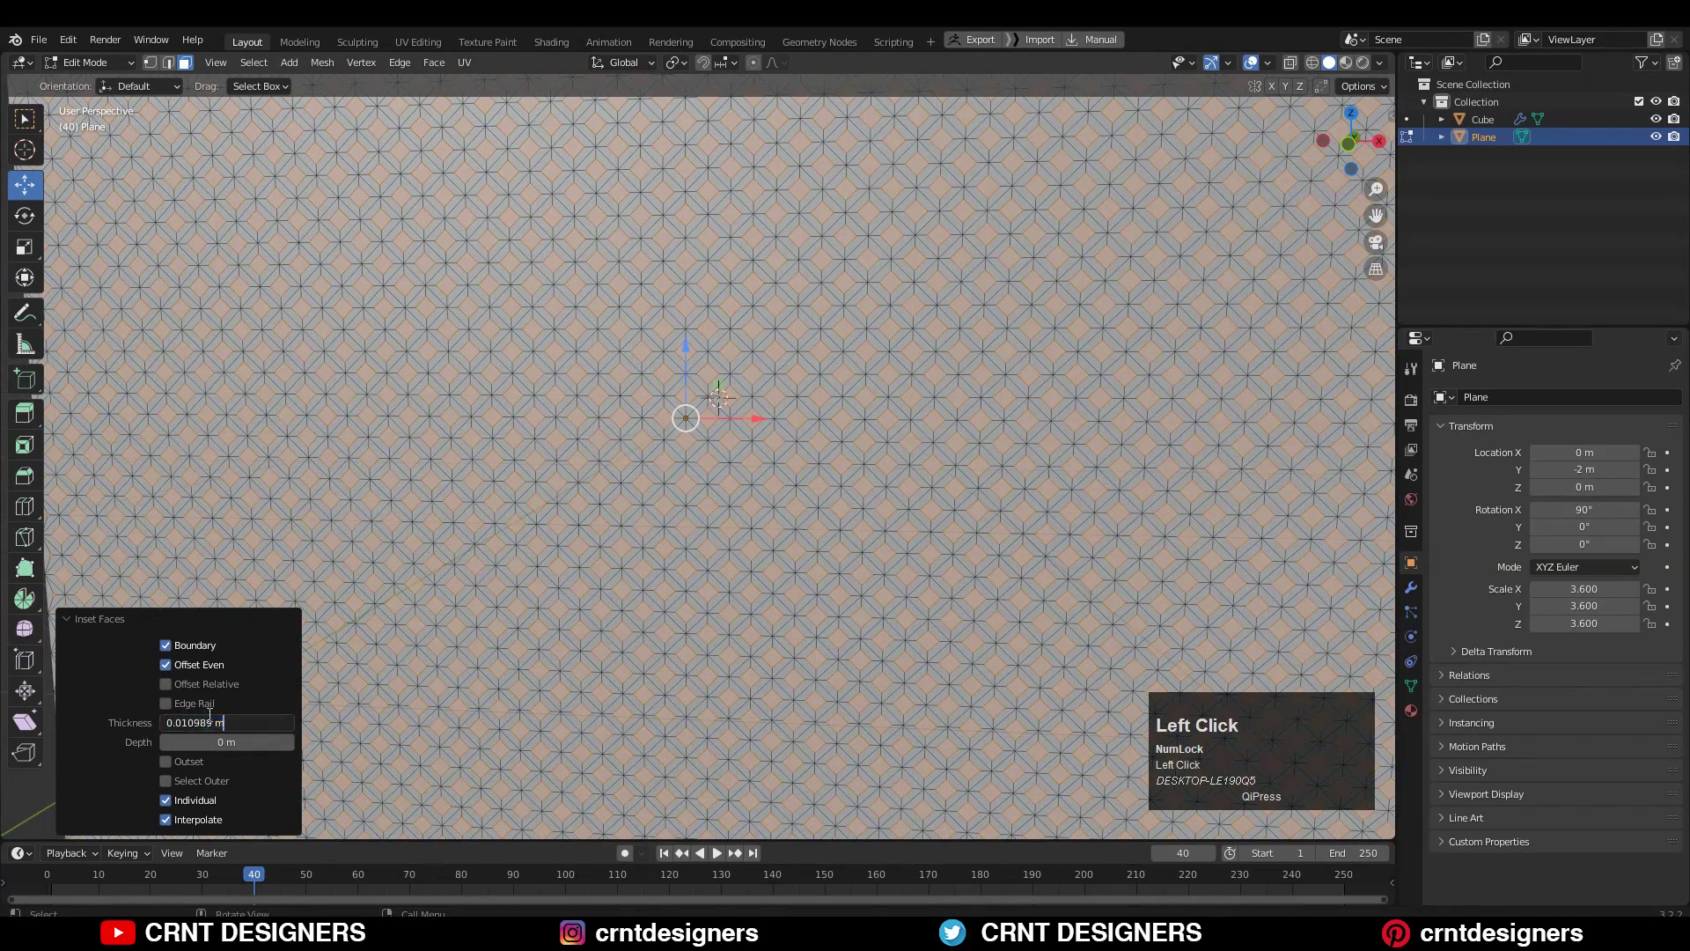
pyautogui.moveTo(223, 721); pyautogui.dragTo(186, 699)
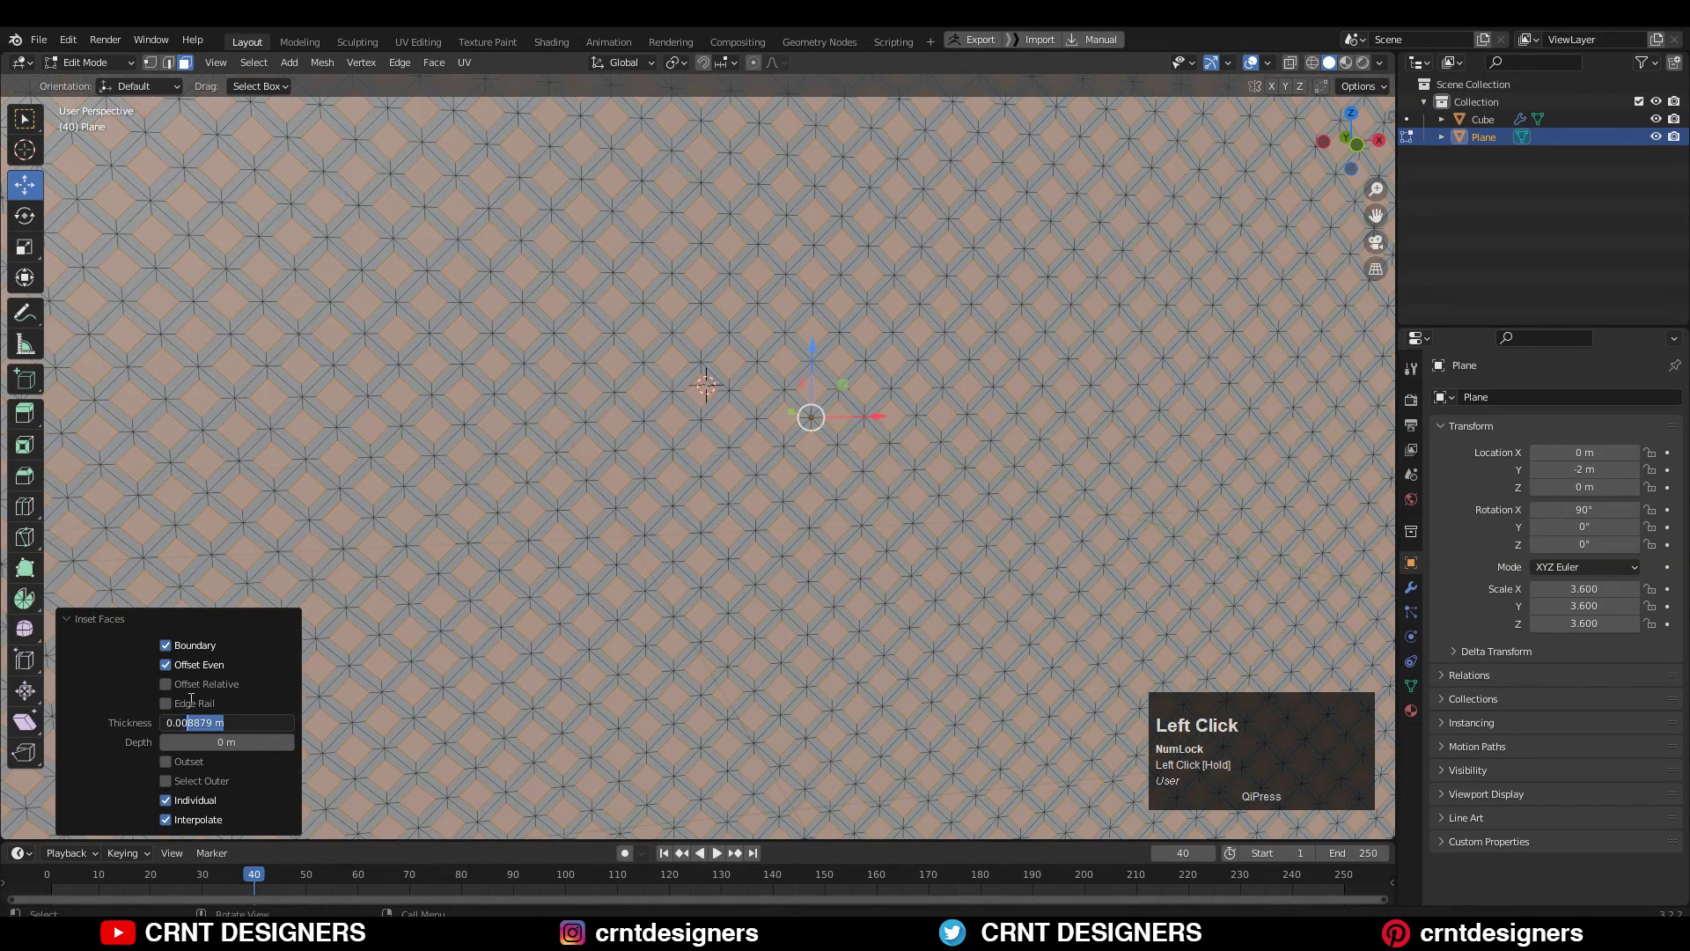
pyautogui.click(154, 723)
pyautogui.scroll(-8, 705, 440)
# Delete the selected inner faces of the inset grid to leave an open lattice.
pyautogui.press('Tab')
pyautogui.press('Tab')
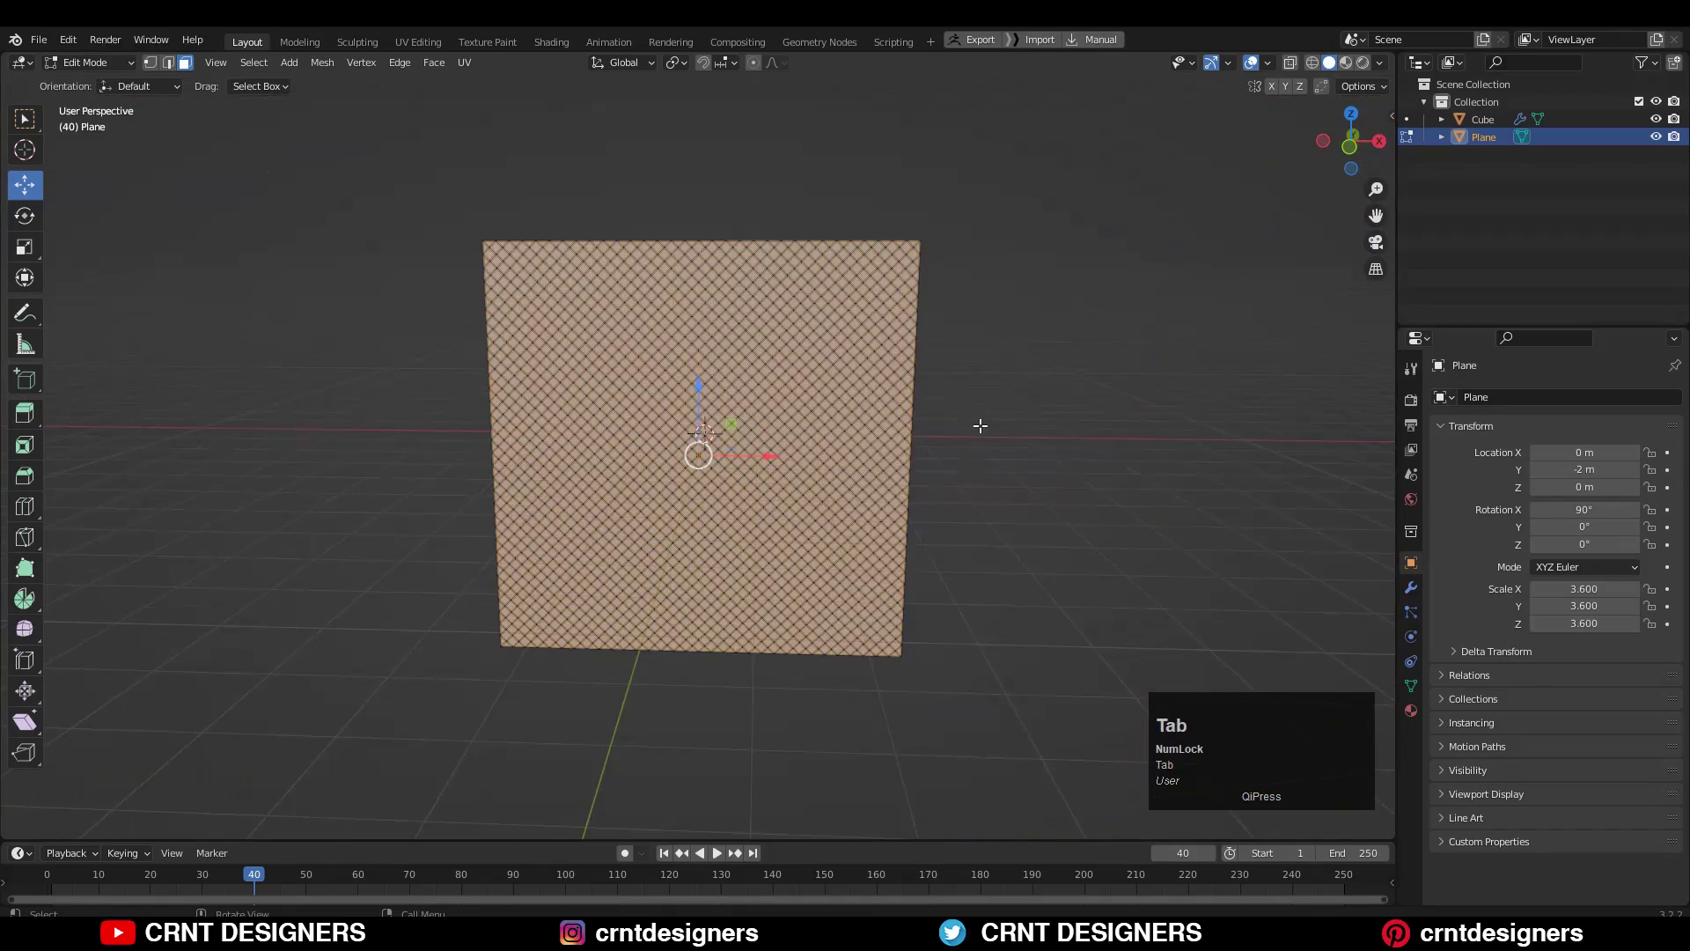
pyautogui.press('x')
pyautogui.click(974, 467)
pyautogui.moveTo(977, 468)
pyautogui.mouseDown(button='middle')
pyautogui.moveTo(916, 426)
pyautogui.moveTo(1000, 381)
pyautogui.moveTo(1075, 449)
pyautogui.moveTo(977, 479)
pyautogui.mouseUp(button='middle')
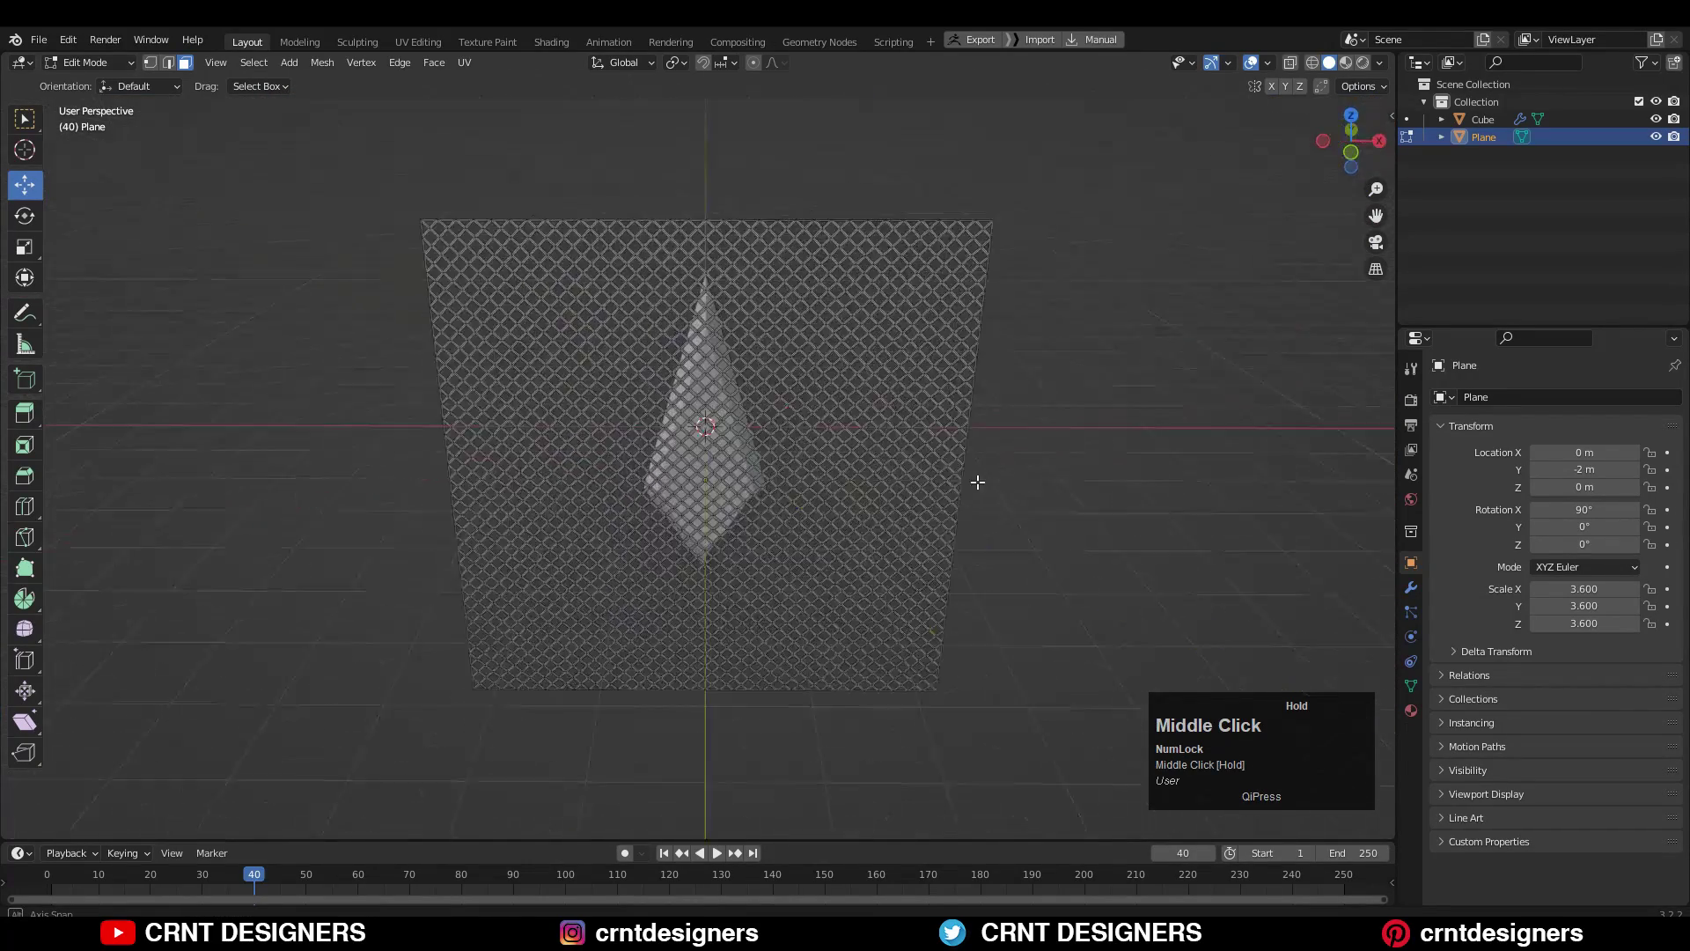
# Add a Subdivision Surface modifier to the lattice plane to round its openings.
pyautogui.press('Tab')
pyautogui.scroll(3, 1018, 476)
pyautogui.click(1411, 587)
pyautogui.click(1464, 397)
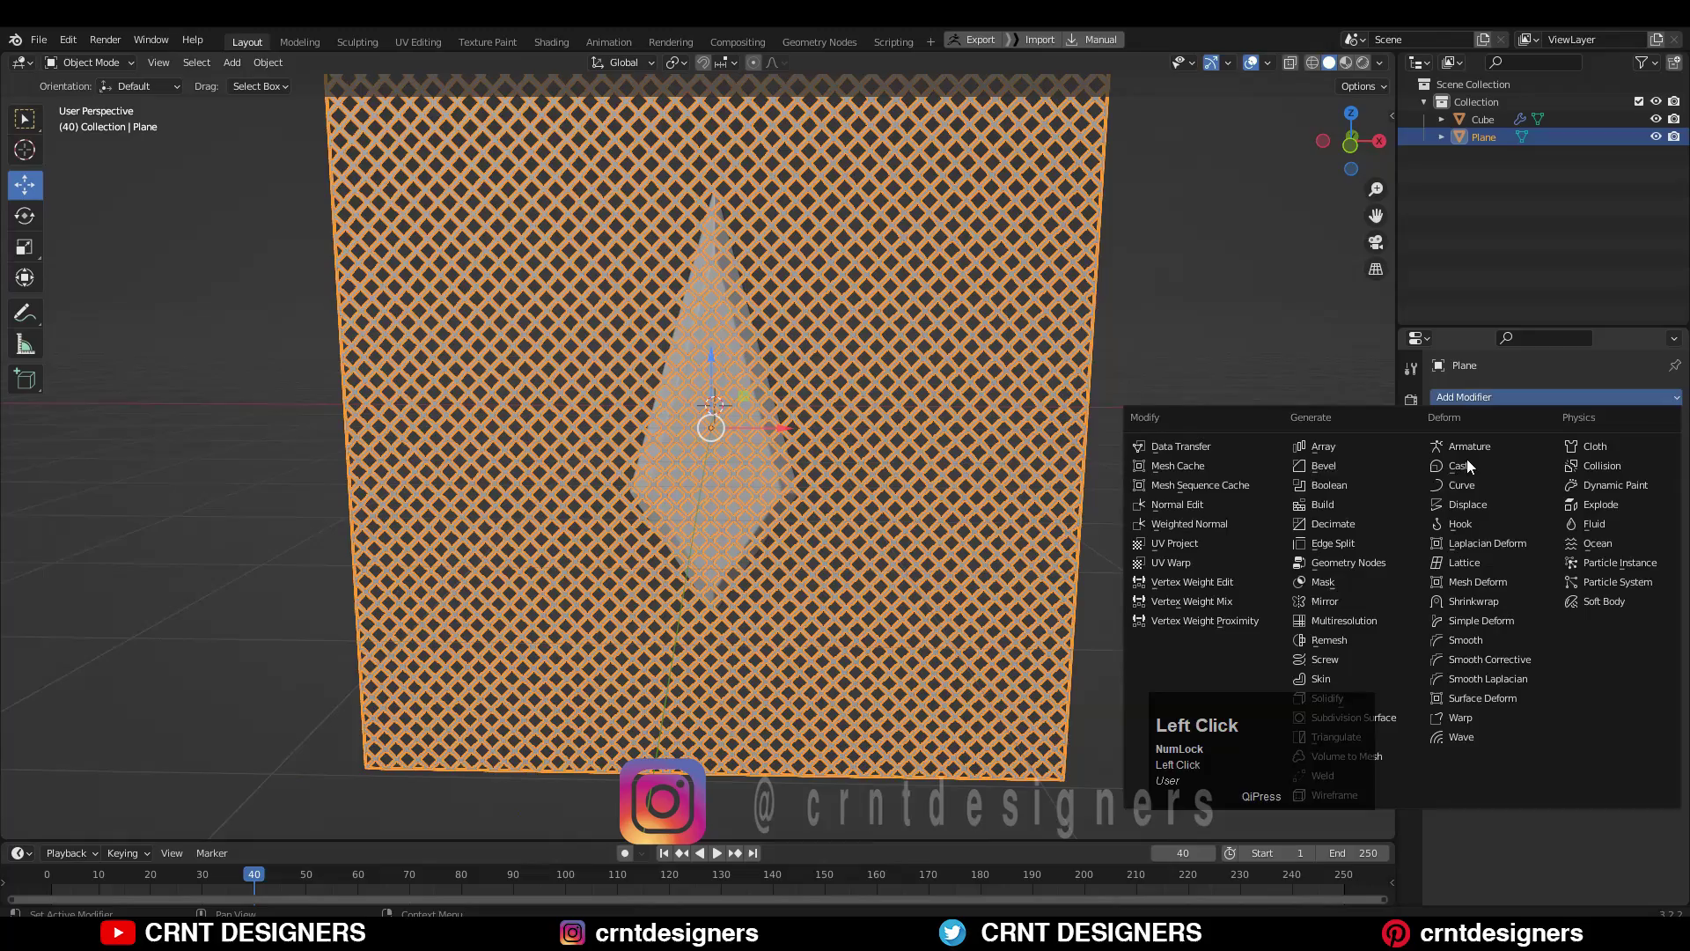
pyautogui.click(1382, 702)
pyautogui.scroll(3, 1125, 357)
pyautogui.scroll(1, 1046, 390)
pyautogui.moveTo(1044, 389); pyautogui.dragTo(1039, 453, button='middle')
pyautogui.scroll(2, 1039, 453)
pyautogui.scroll(-5, 721, 387)
pyautogui.moveTo(713, 387); pyautogui.dragTo(757, 361, button='middle')
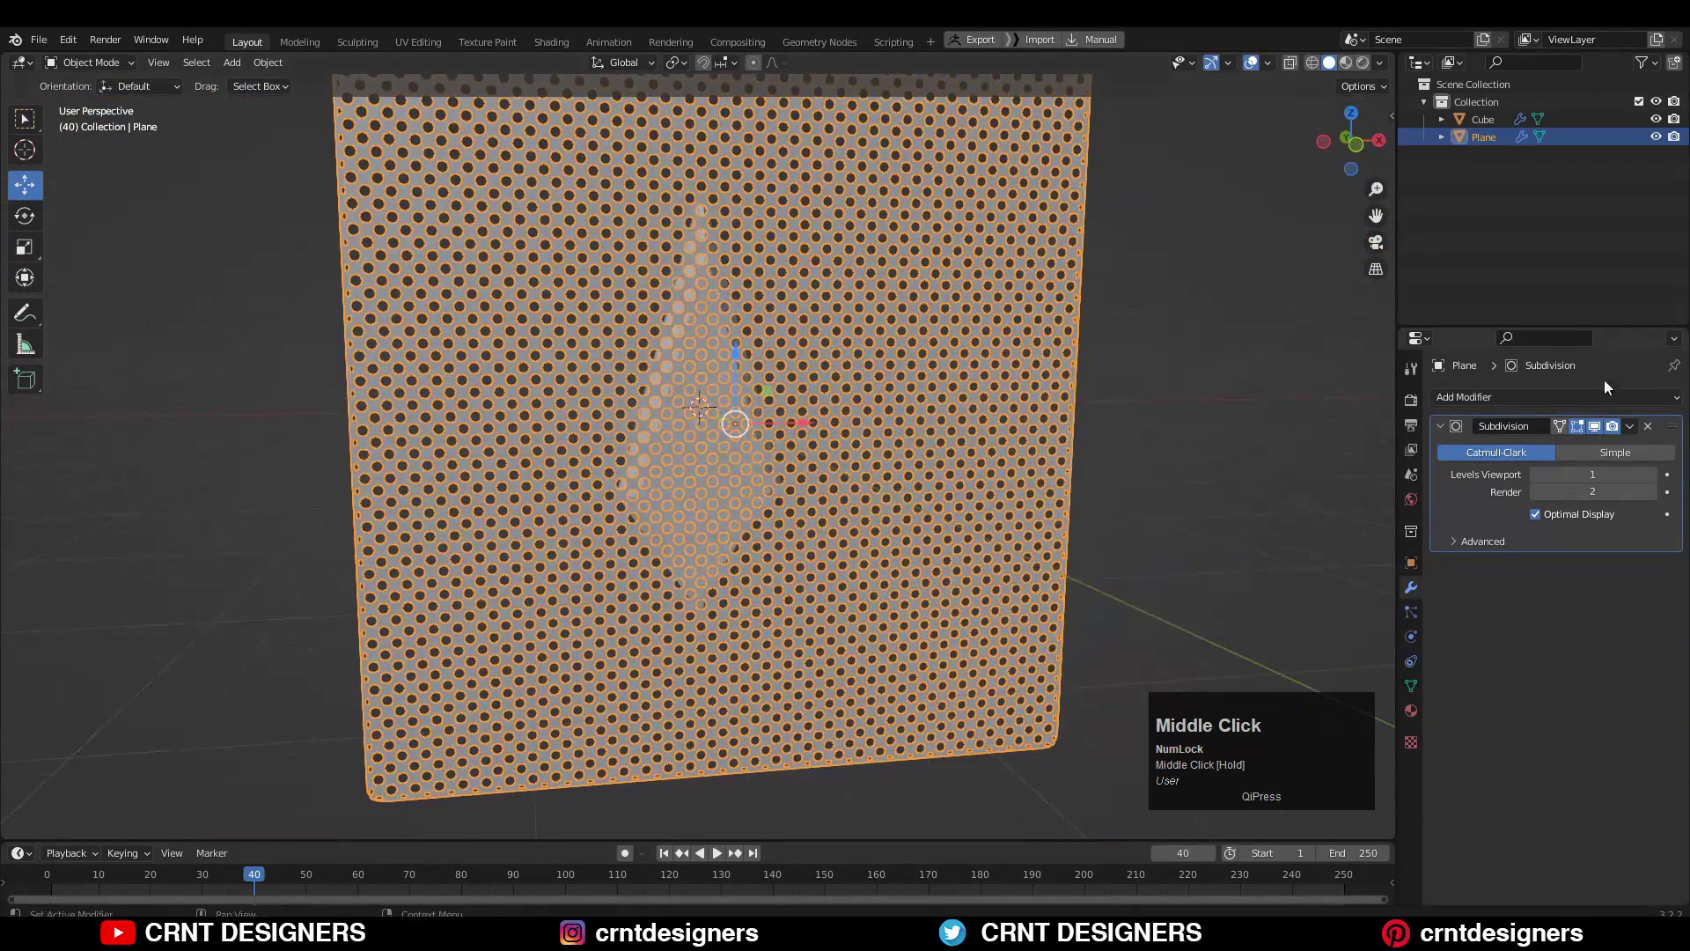
# Apply the Subdivision modifier to the lattice plane and inspect the denser mesh in Edit Mode.
pyautogui.click(1630, 426)
pyautogui.click(1501, 467)
pyautogui.press('Tab')
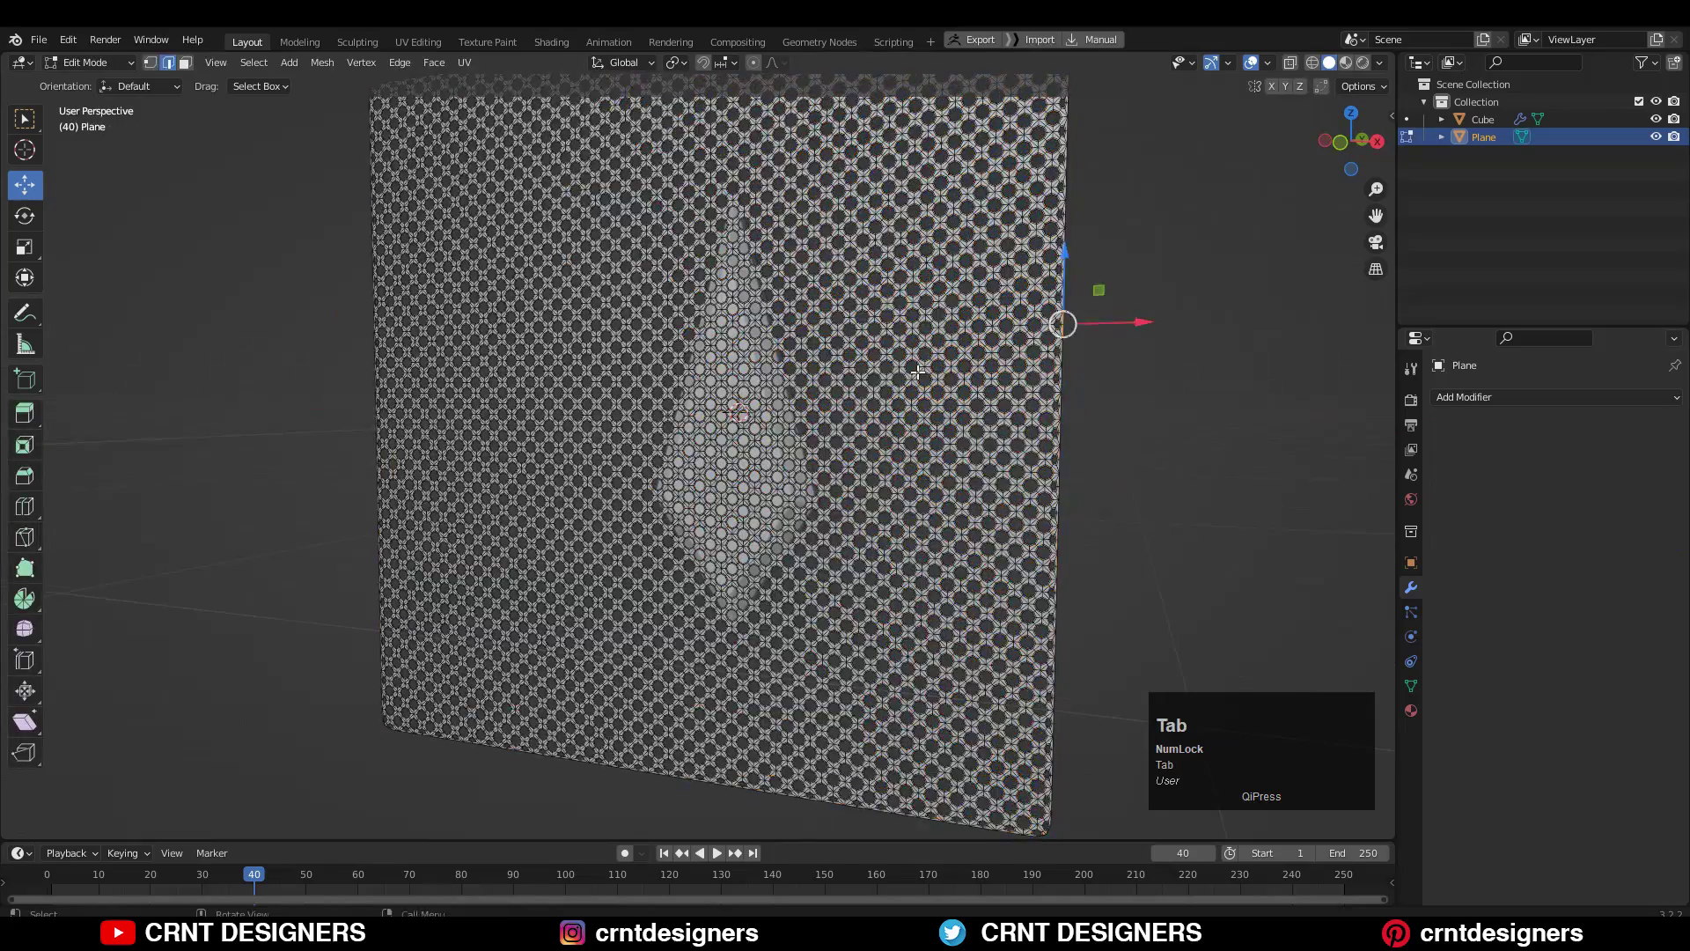
pyautogui.moveTo(951, 386); pyautogui.dragTo(914, 299, button='middle')
pyautogui.scroll(5, 963, 377)
pyautogui.scroll(-5, 931, 394)
pyautogui.press('Tab')
# Add a Shrinkwrap modifier to the lattice plane with the kite-shaped Cube as its target.
pyautogui.click(705, 356)
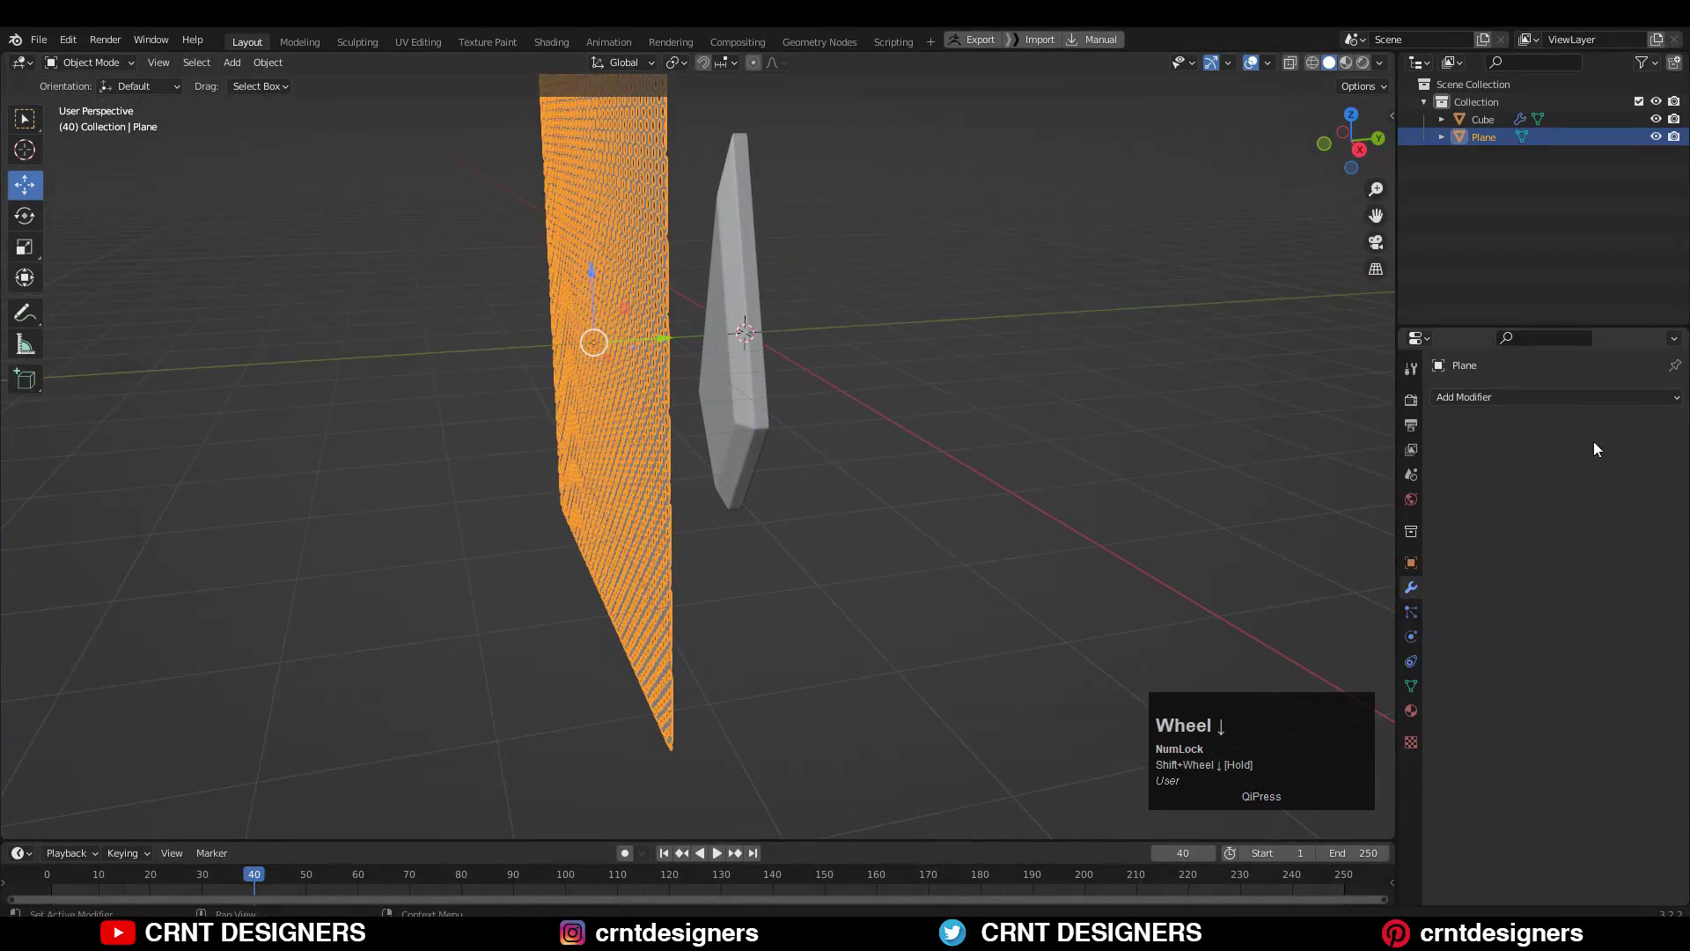
pyautogui.click(1570, 396)
pyautogui.click(1479, 609)
pyautogui.middleClick(1670, 514)
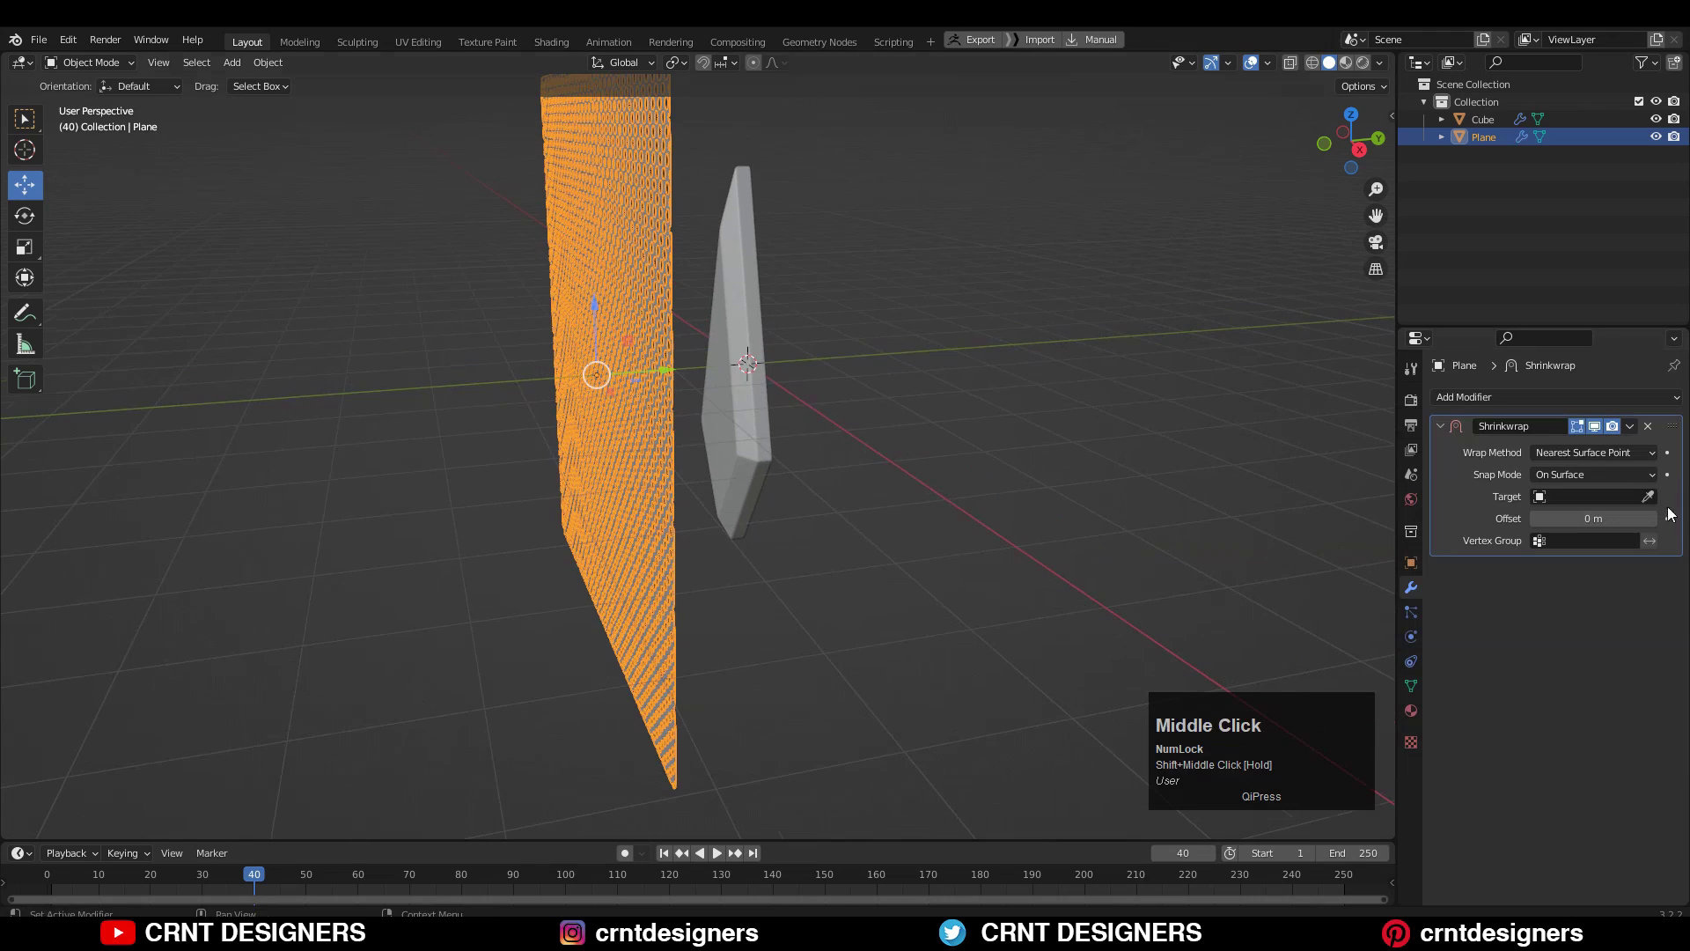
pyautogui.click(744, 339)
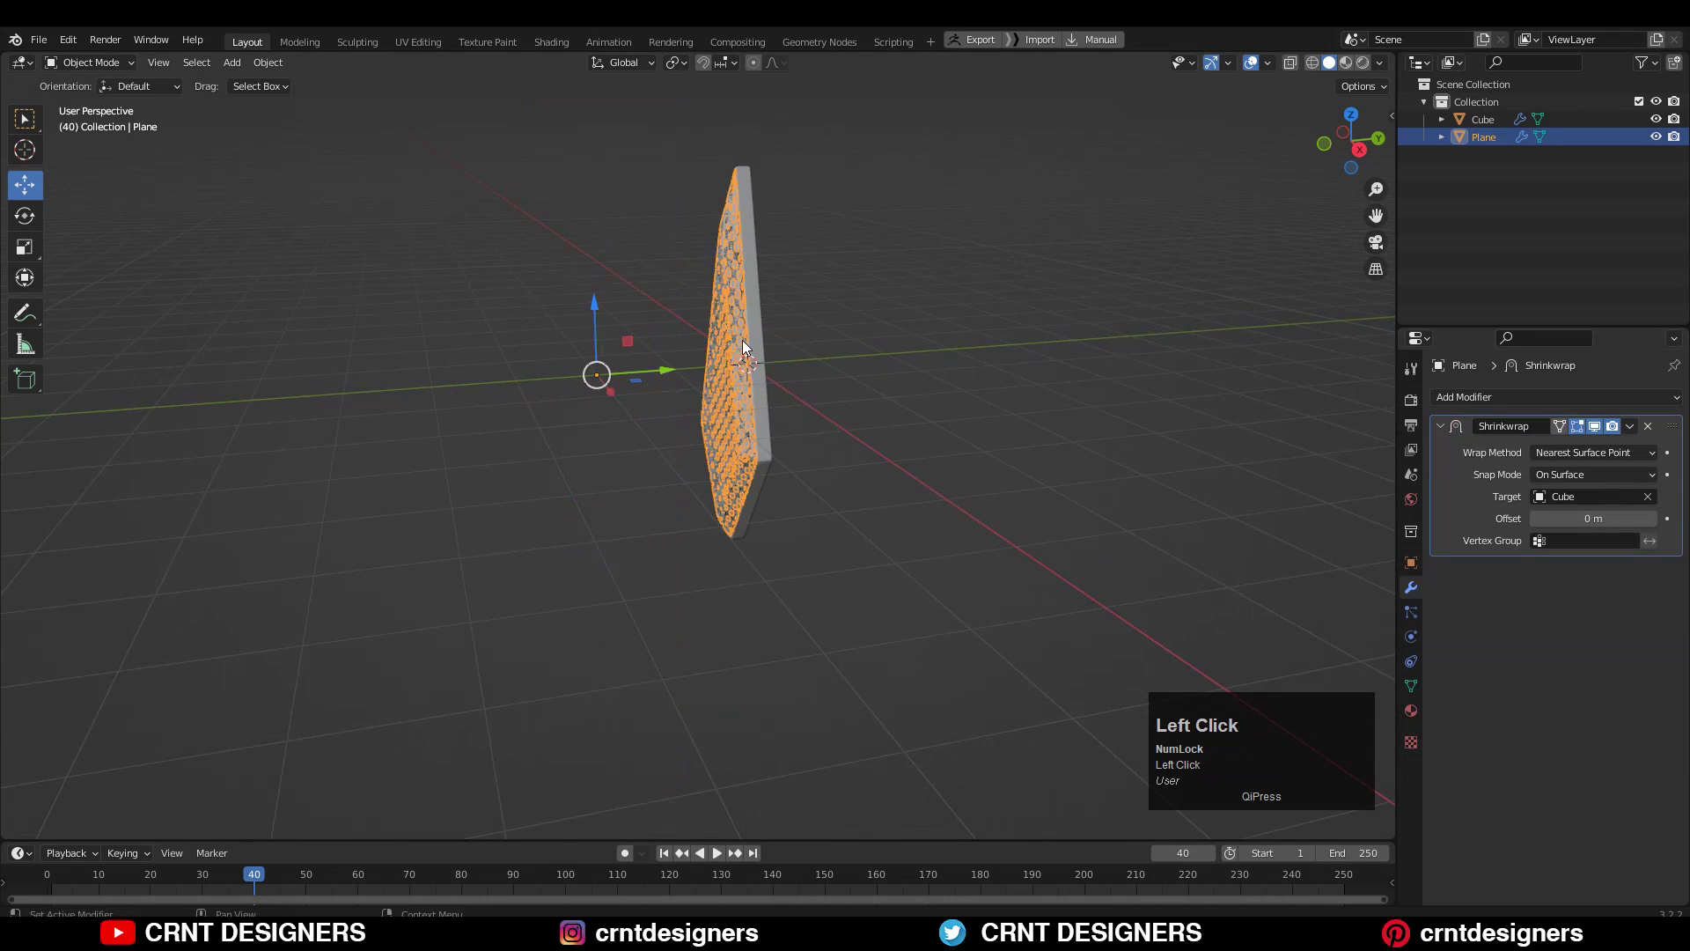
pyautogui.moveTo(743, 342); pyautogui.dragTo(790, 495, button='middle')
pyautogui.scroll(3, 791, 495)
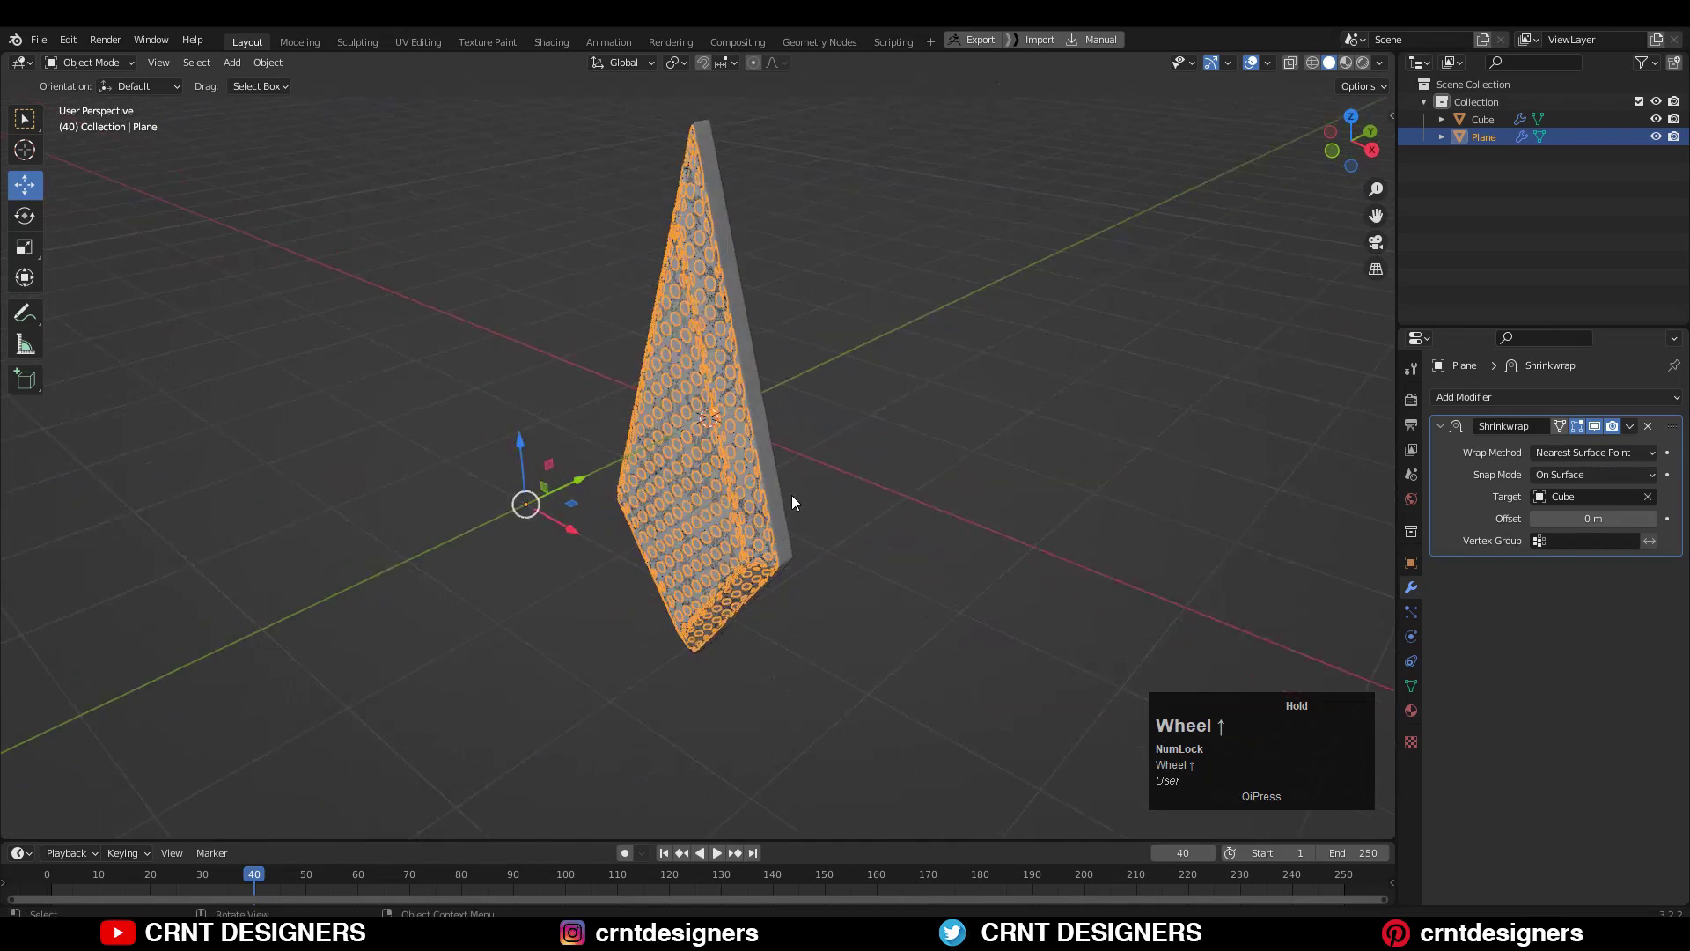
# Set the Shrinkwrap method to Project with only the Negative direction enabled, and apply the modifier.
pyautogui.click(1575, 452)
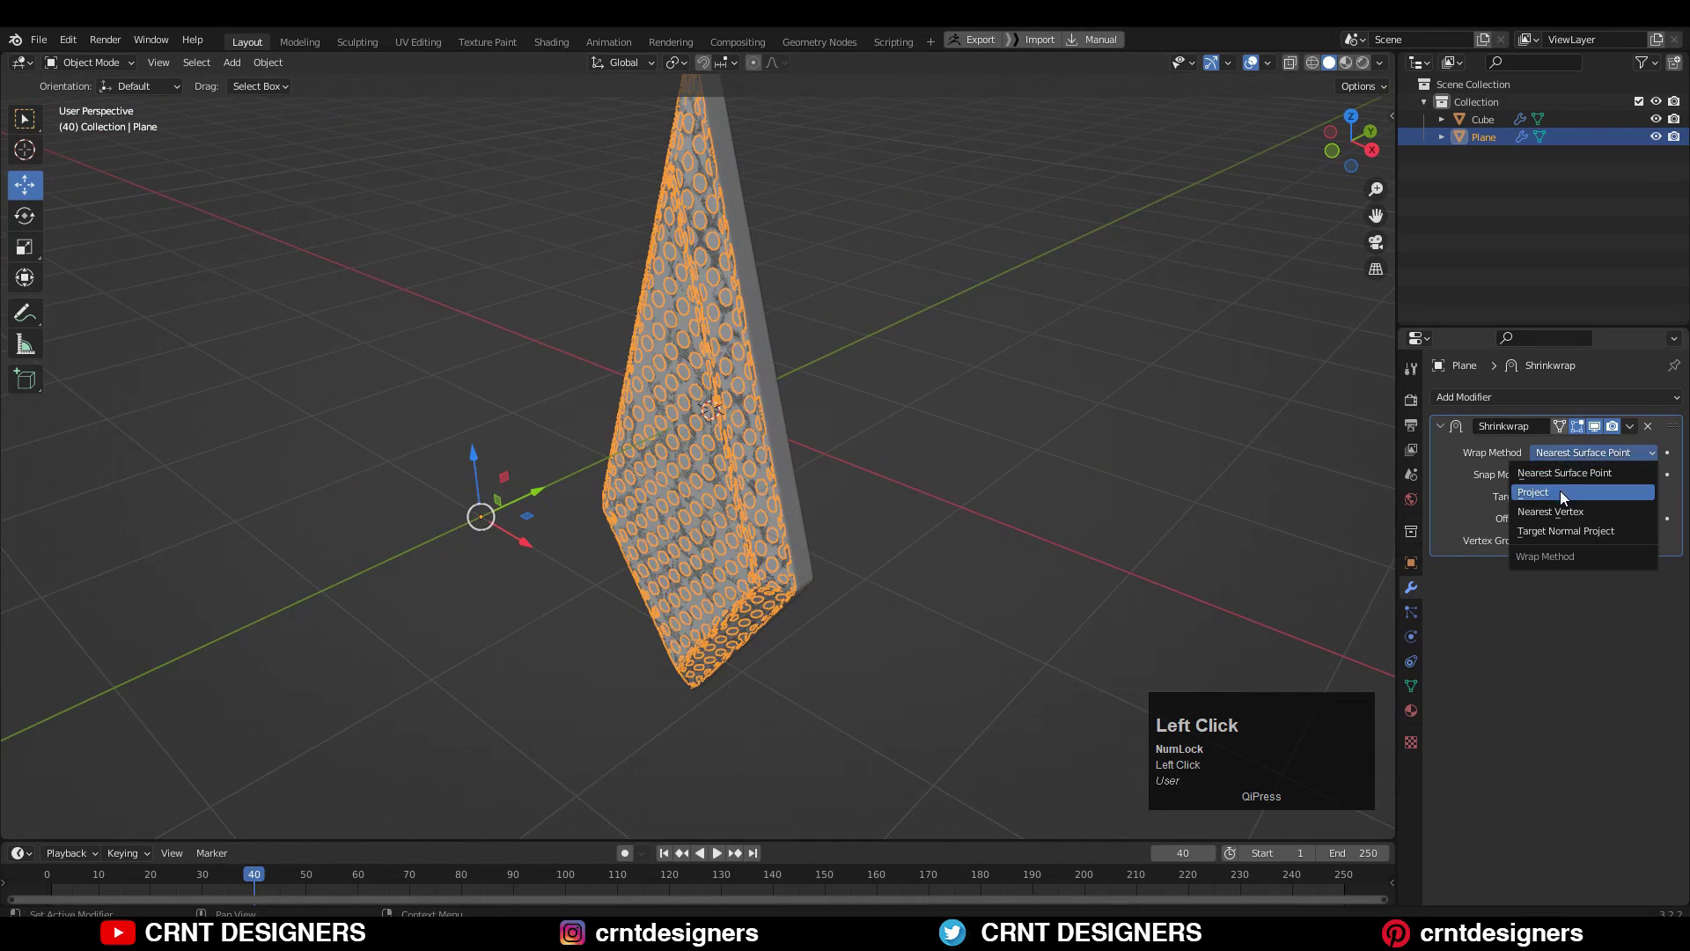
pyautogui.click(1560, 492)
pyautogui.moveTo(1037, 461); pyautogui.dragTo(906, 431, button='middle')
pyautogui.scroll(2, 906, 431)
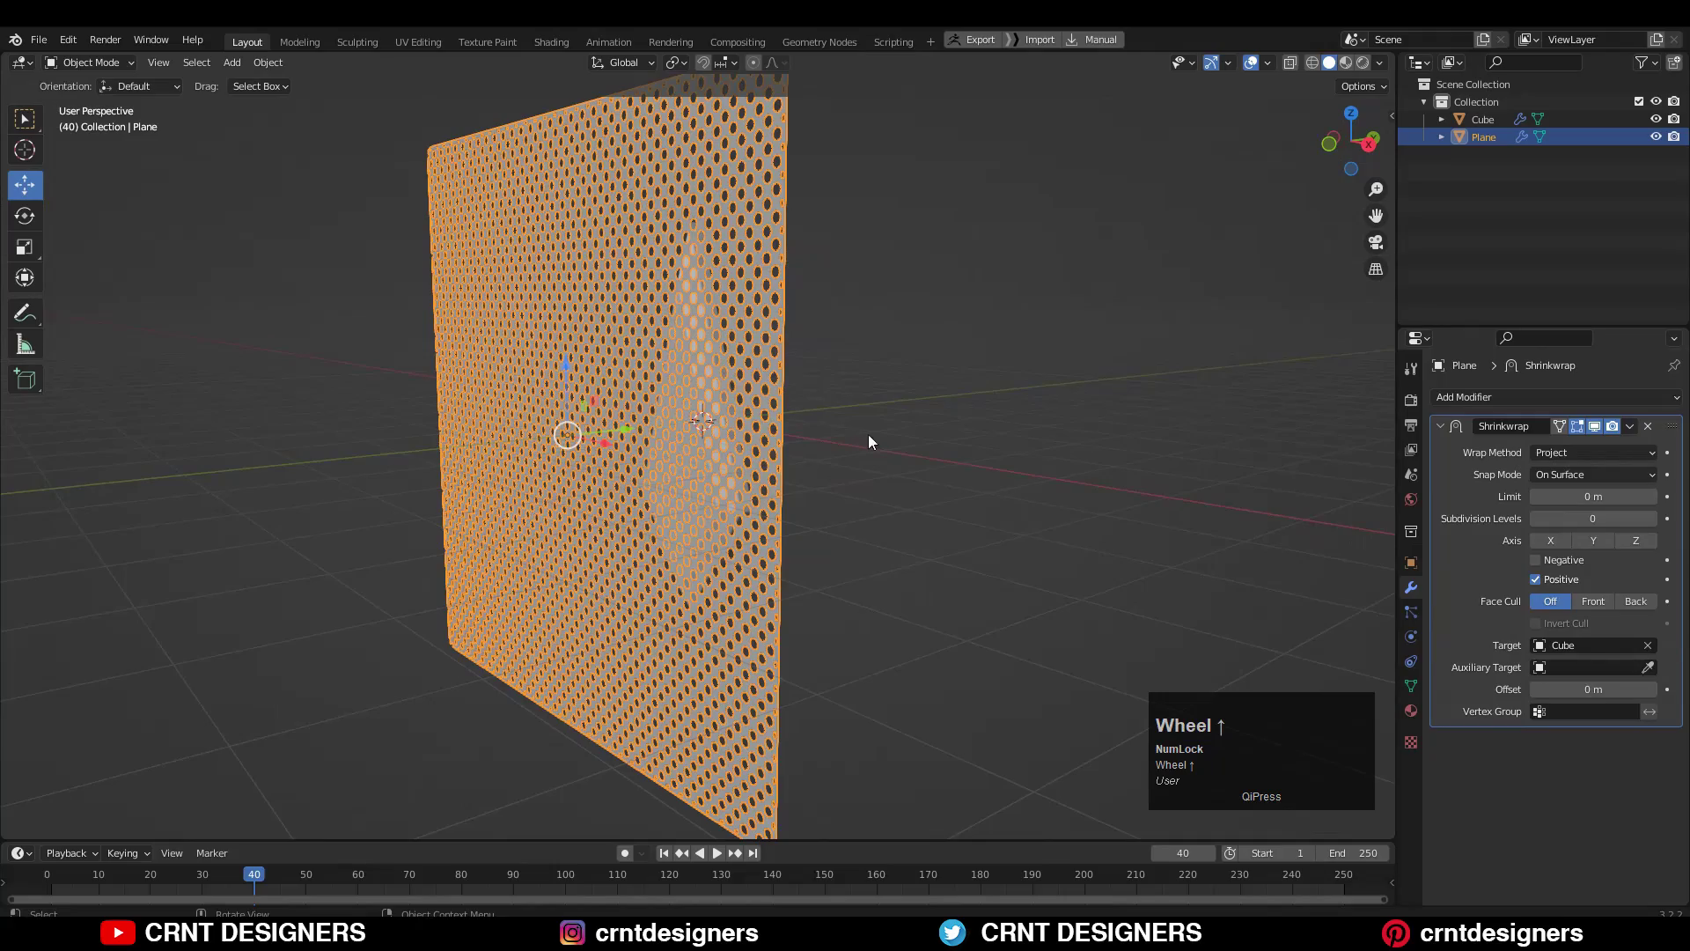
pyautogui.click(1537, 560)
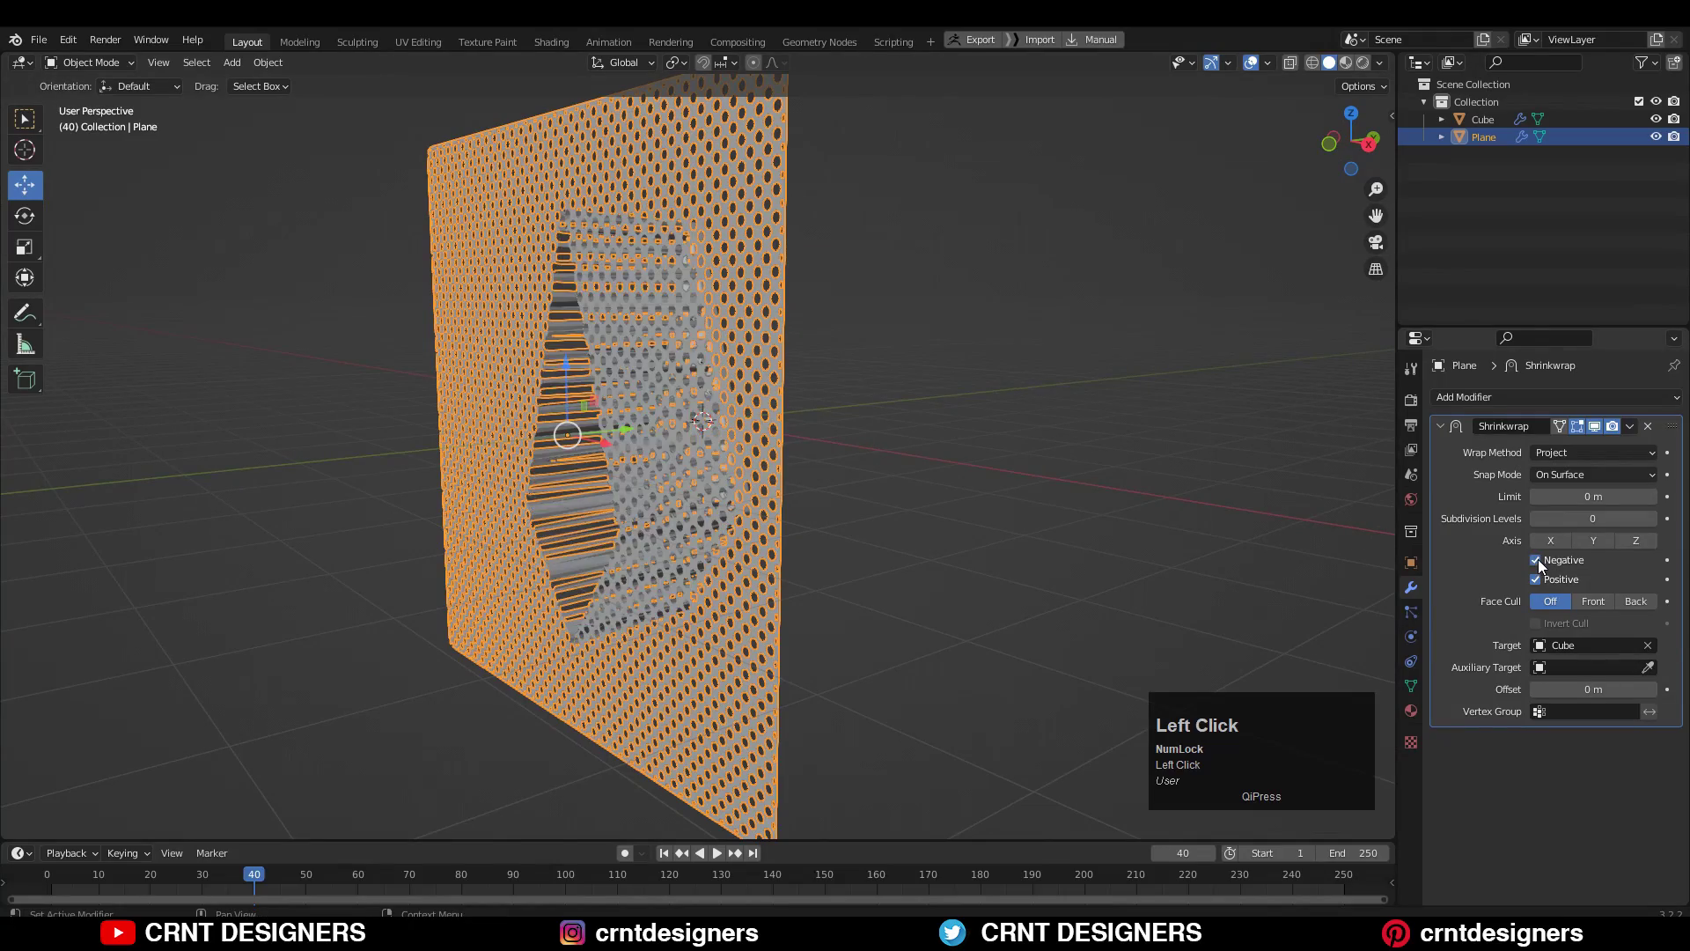
pyautogui.moveTo(808, 452); pyautogui.dragTo(953, 449, button='middle')
pyautogui.scroll(6, 737, 427)
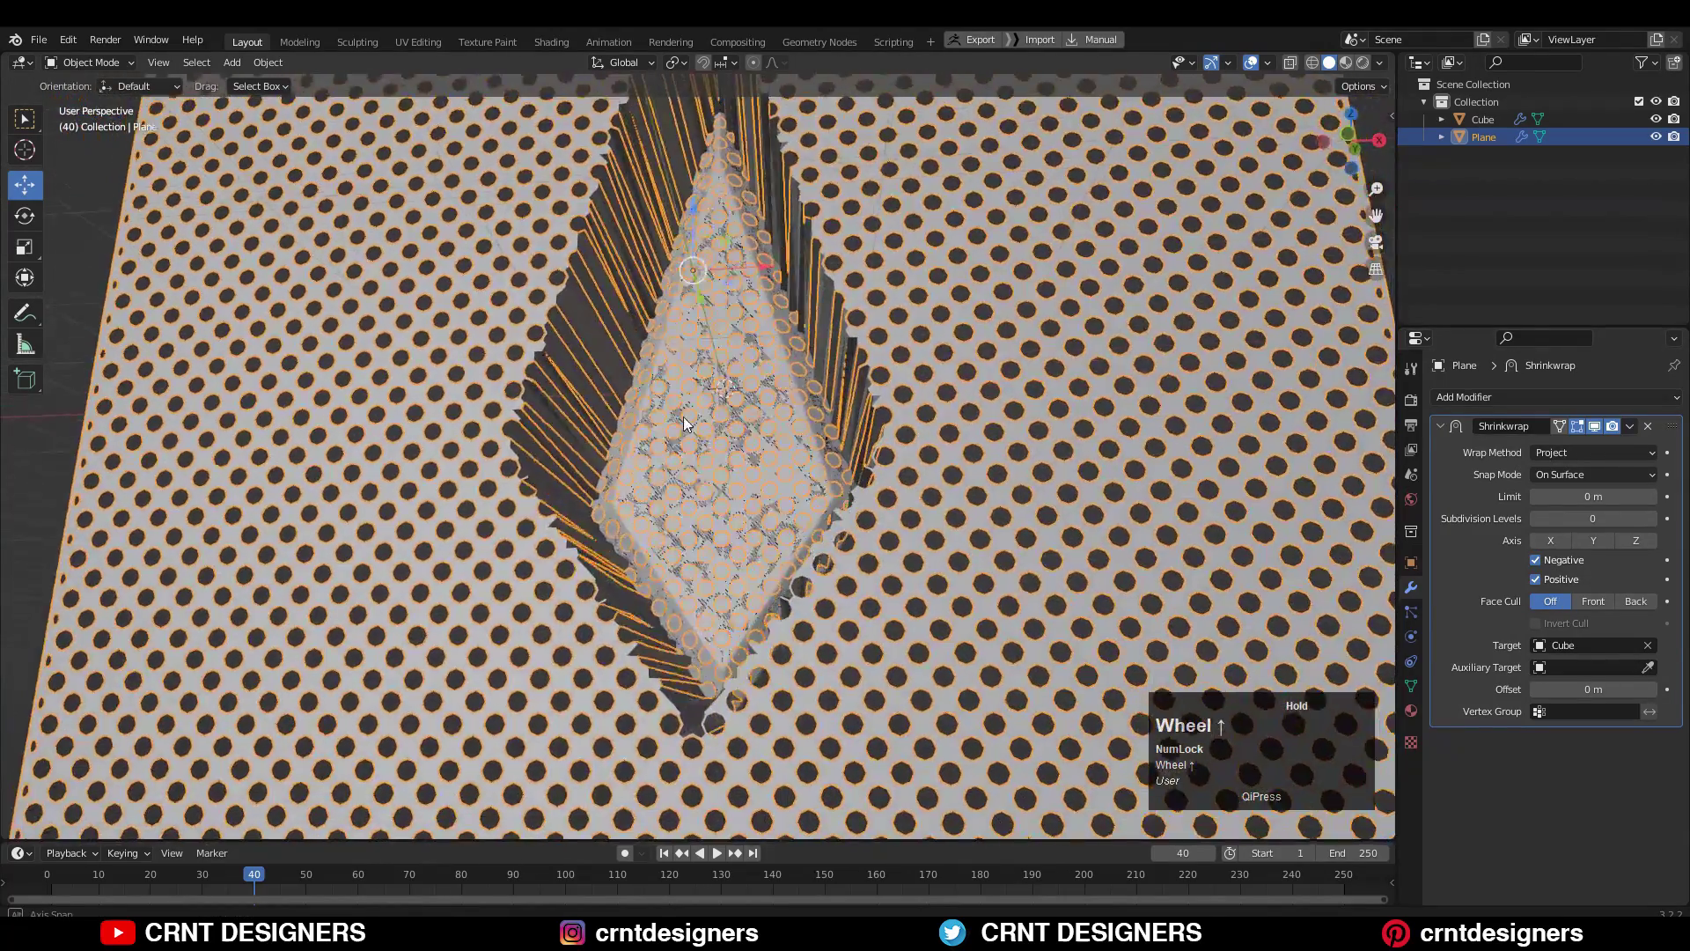
pyautogui.moveTo(685, 424); pyautogui.dragTo(716, 379, button='middle')
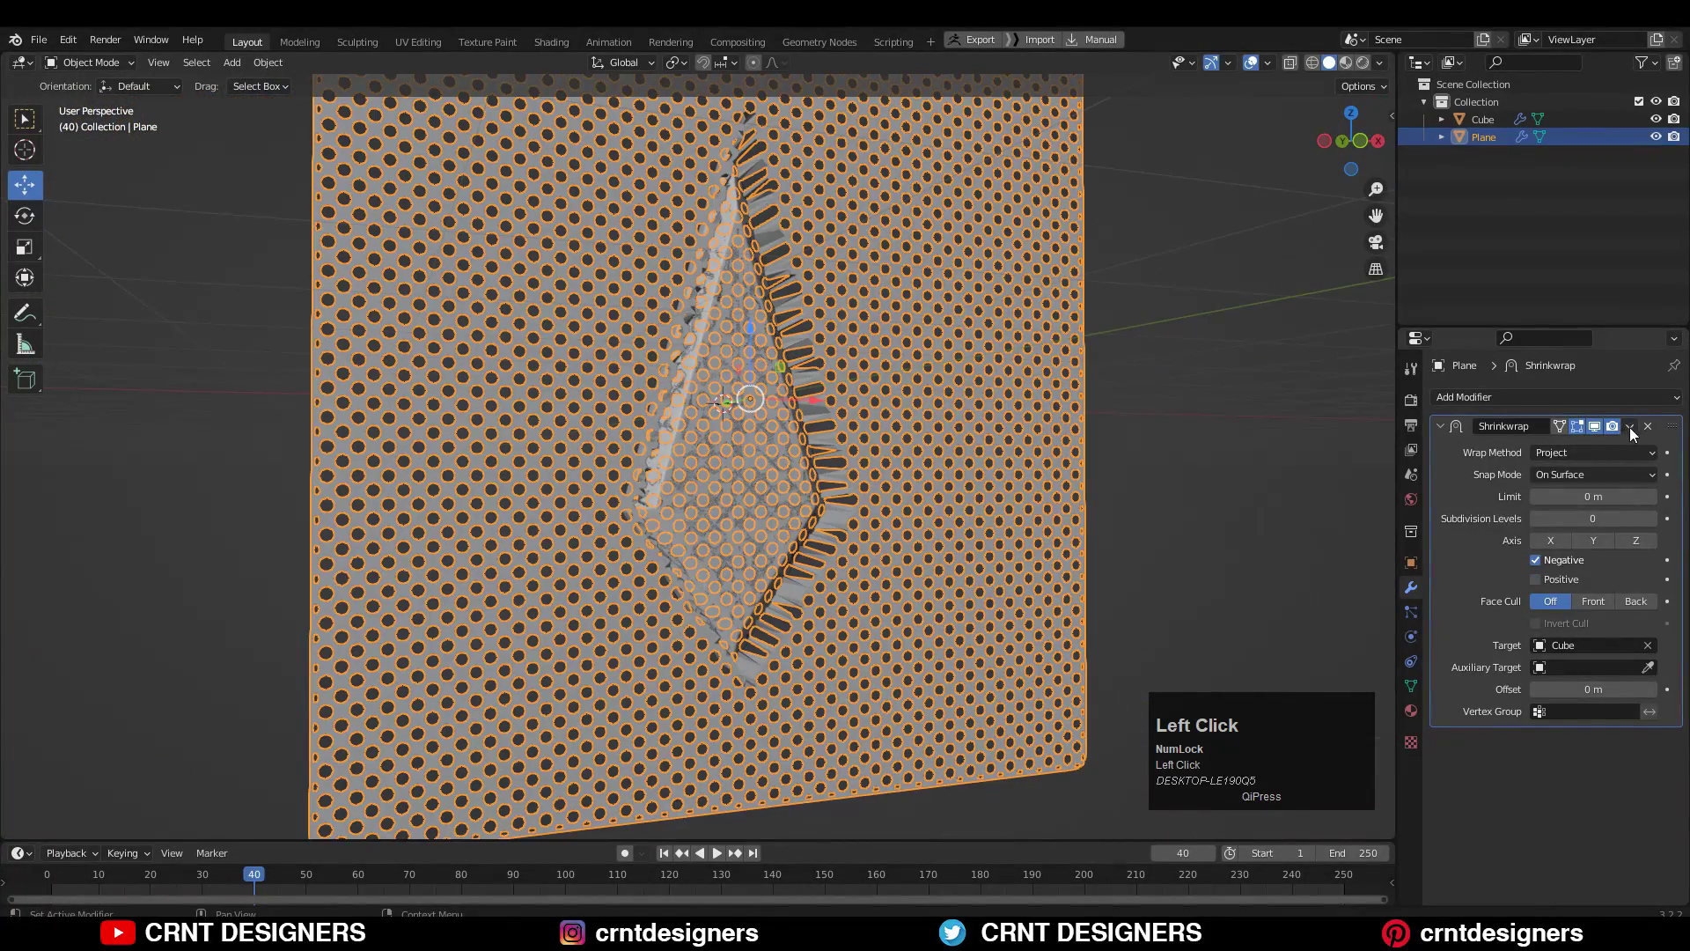
pyautogui.click(1630, 426)
pyautogui.click(1605, 441)
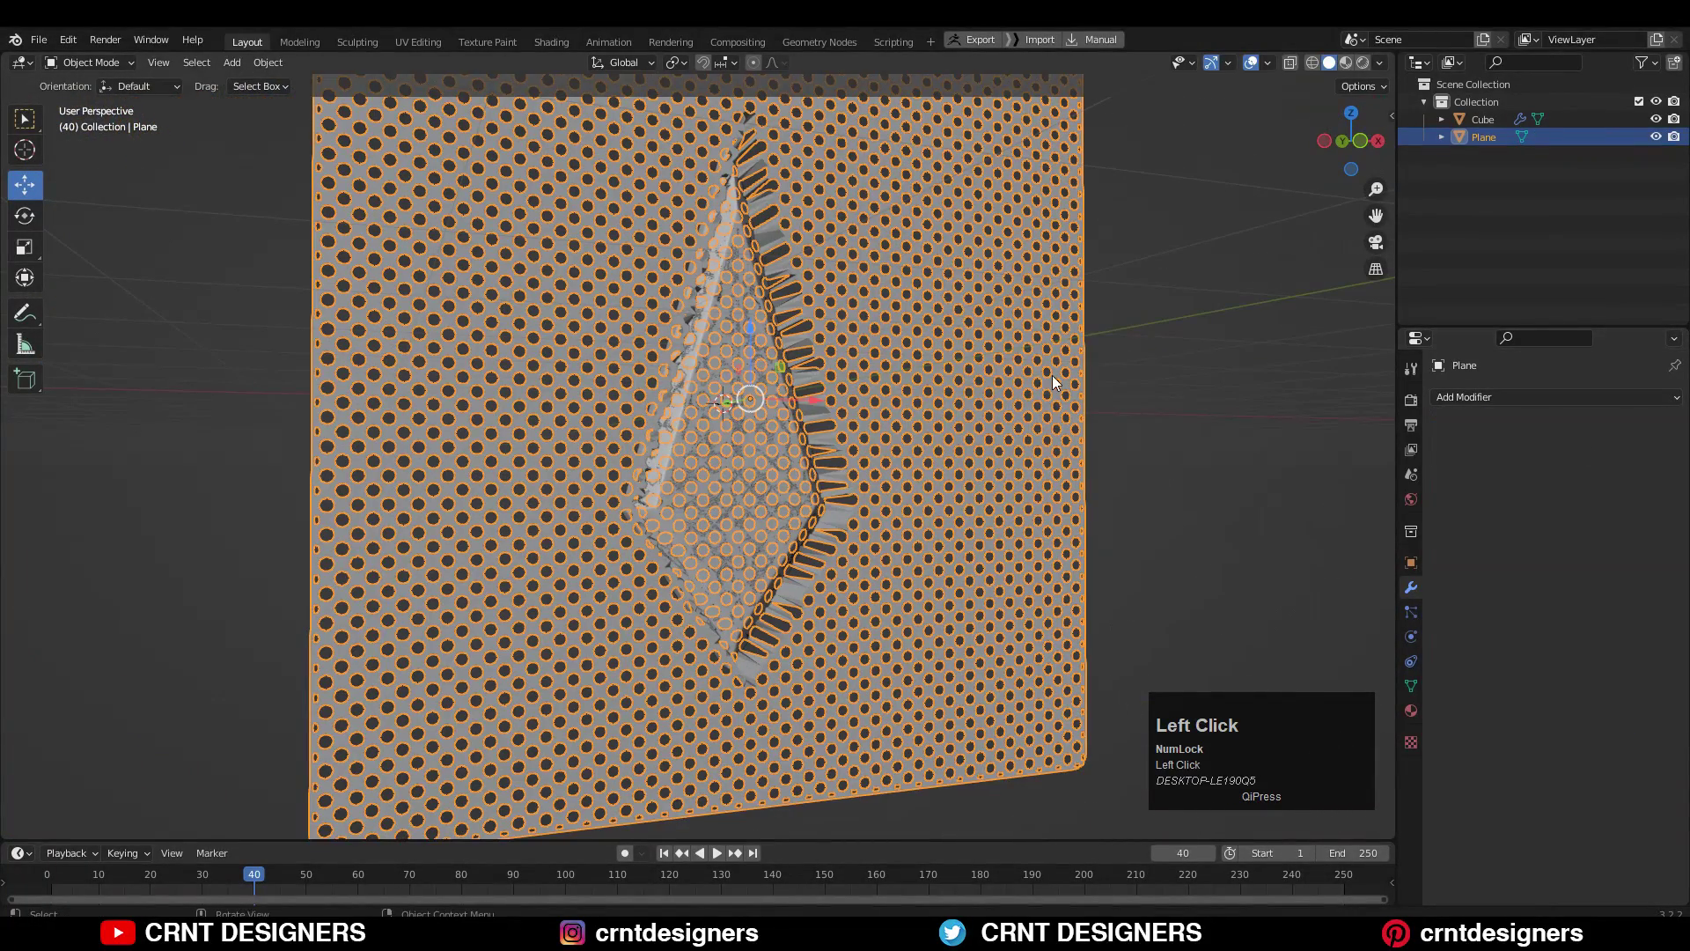
# Delete the flat lattice faces left in front of the kite, selecting them in the right view with X-ray enabled.
pyautogui.press('Tab')
pyautogui.scroll(3, 880, 378)
pyautogui.moveTo(917, 391); pyautogui.dragTo(1059, 377, button='middle')
pyautogui.scroll(3, 933, 412)
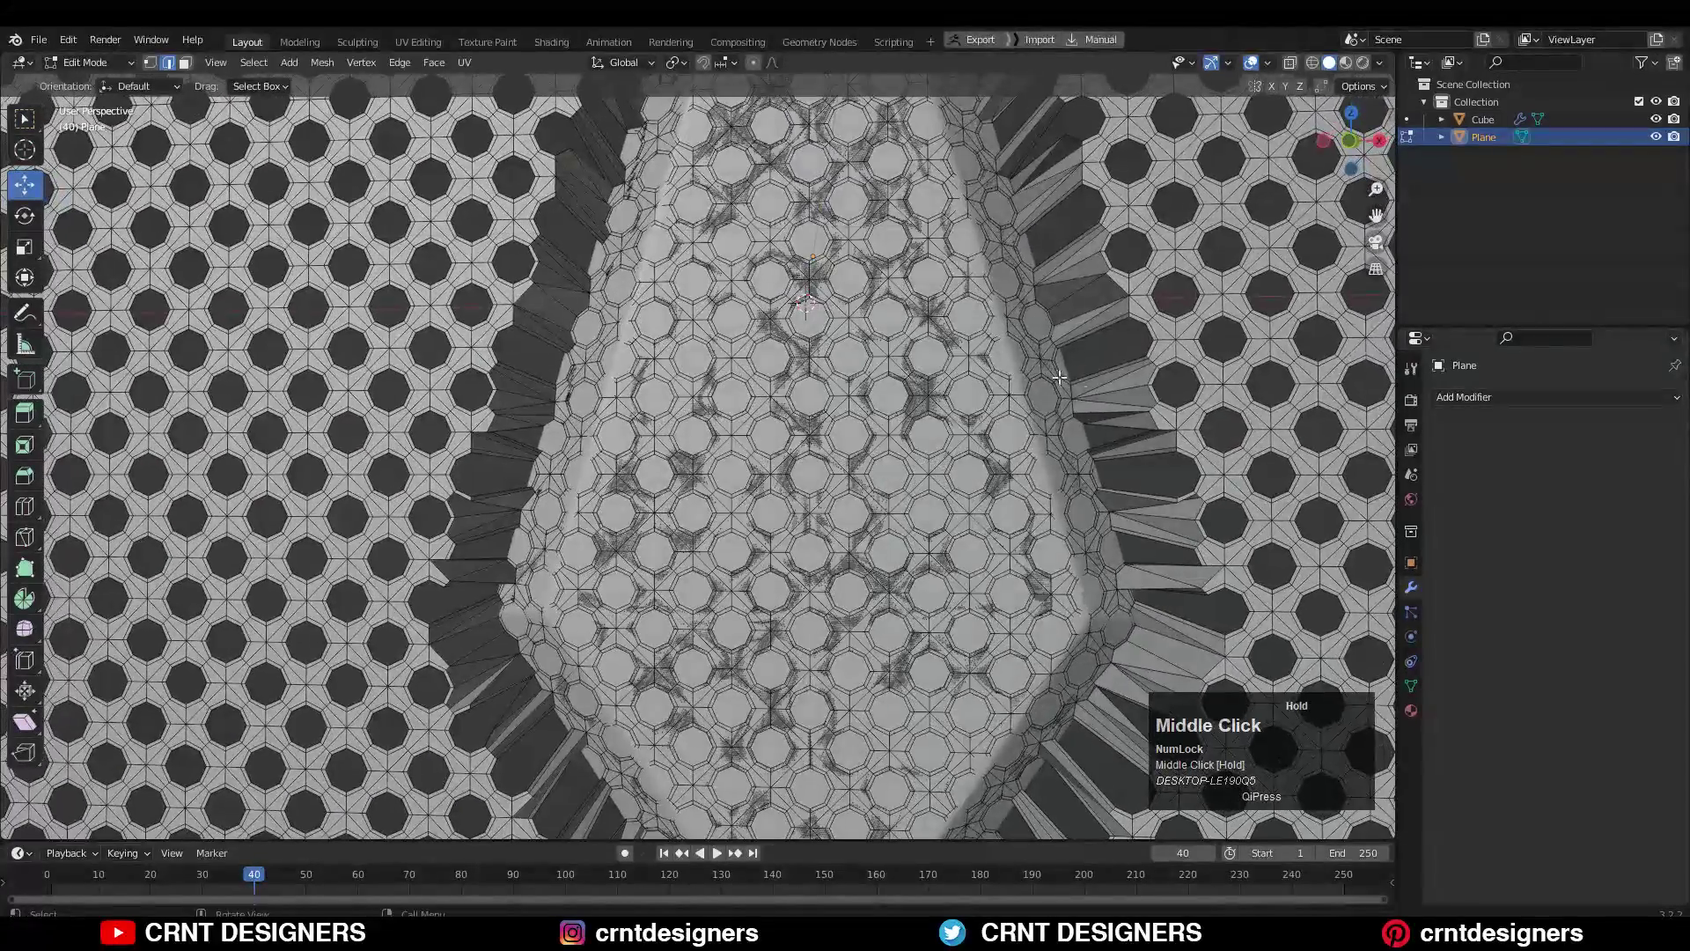
pyautogui.click(1365, 203)
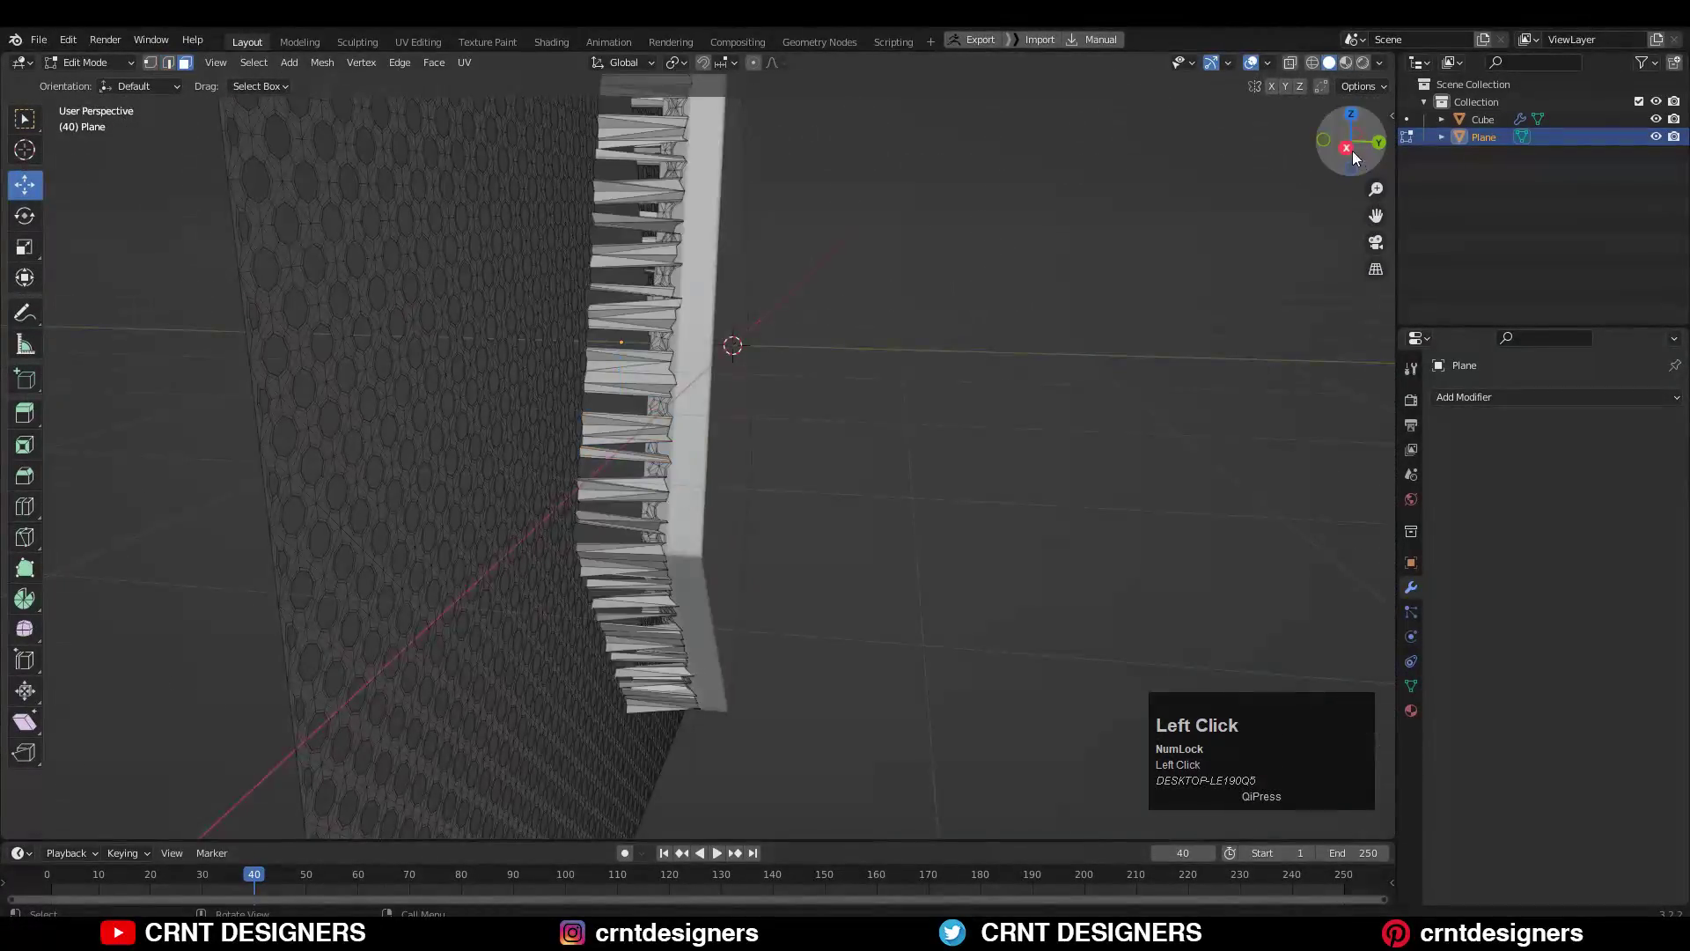
pyautogui.click(1348, 150)
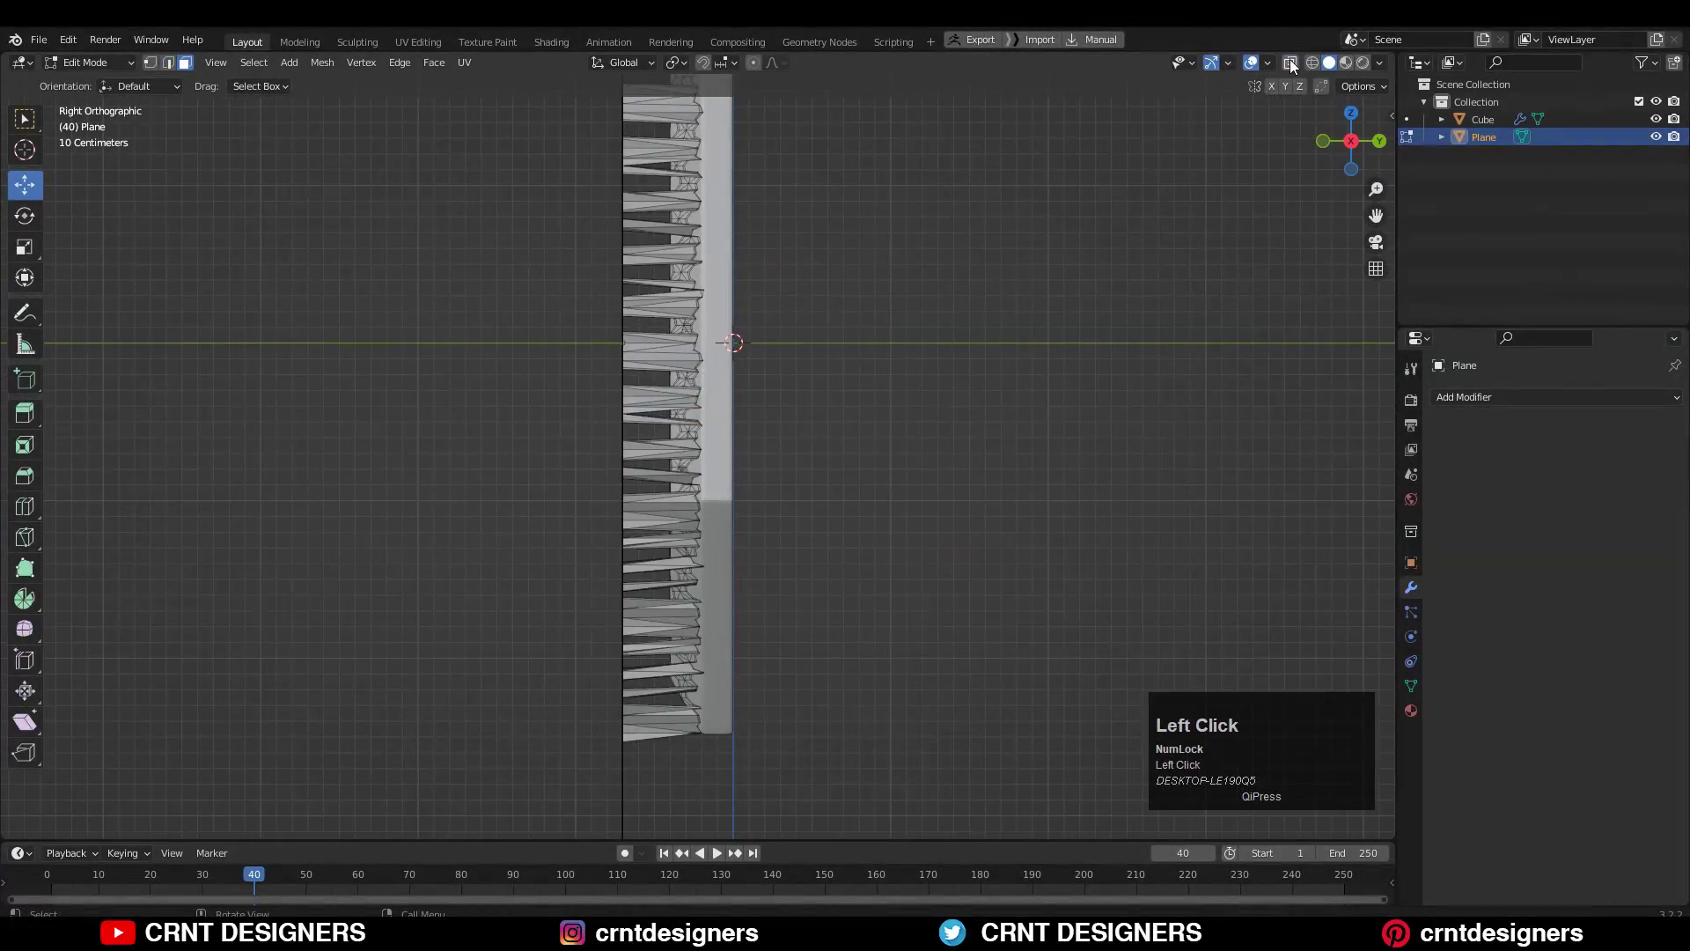
pyautogui.click(1292, 63)
pyautogui.scroll(-4, 624, 164)
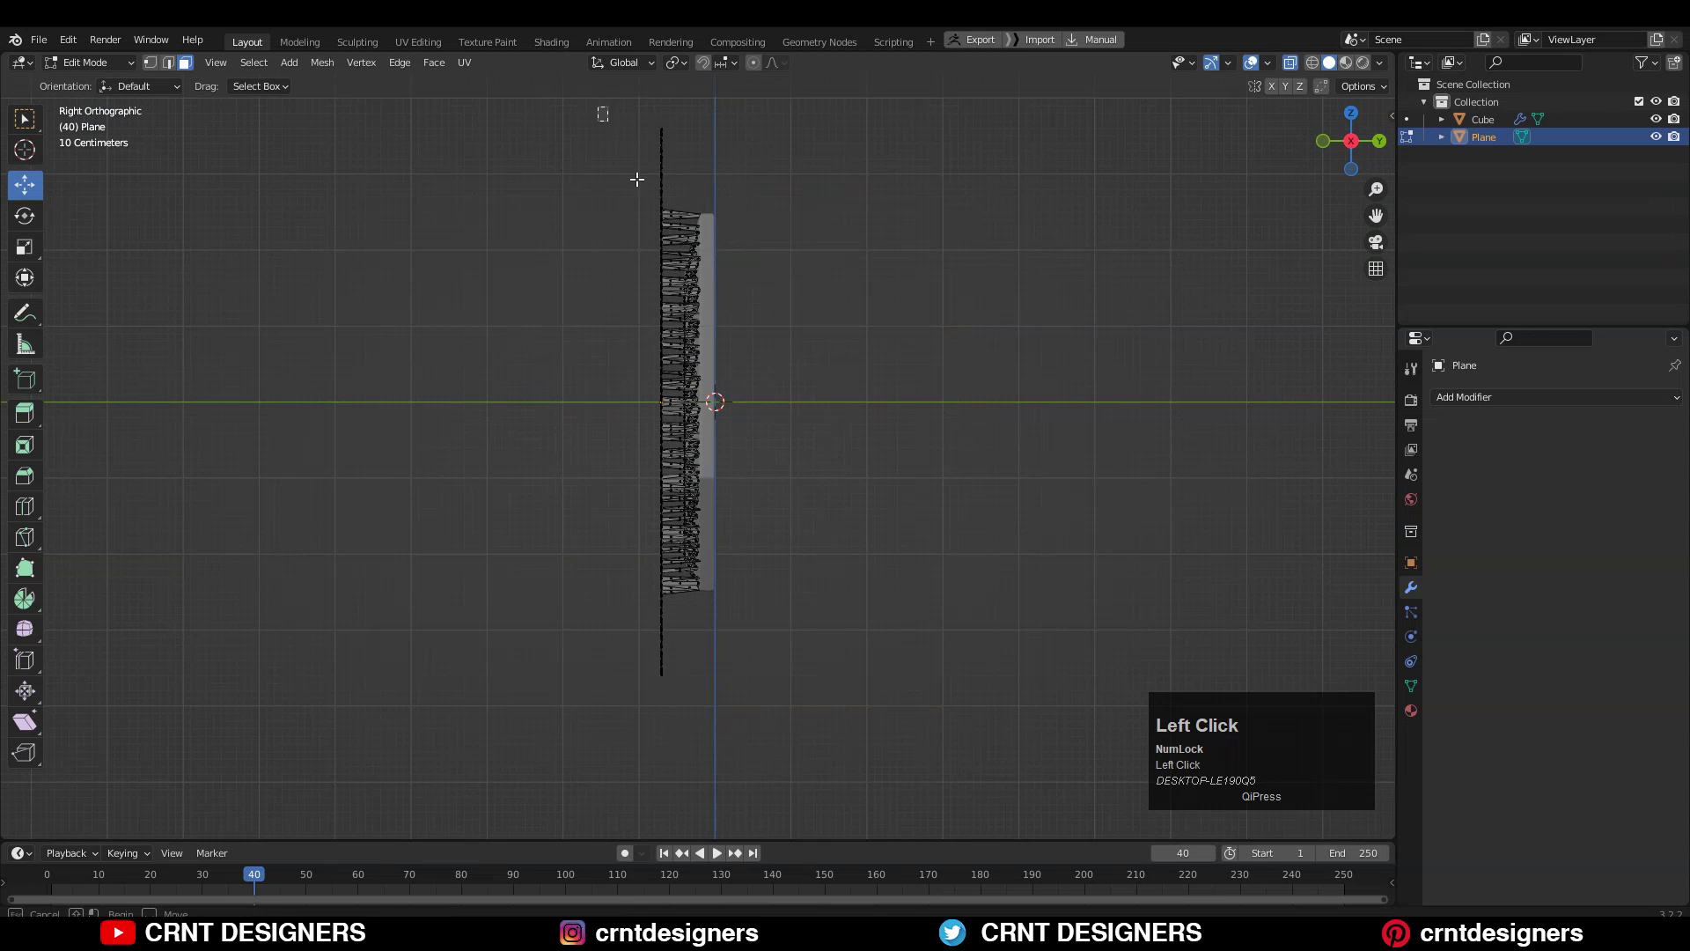
pyautogui.moveTo(599, 108); pyautogui.dragTo(672, 564)
pyautogui.moveTo(685, 672); pyautogui.dragTo(685, 673)
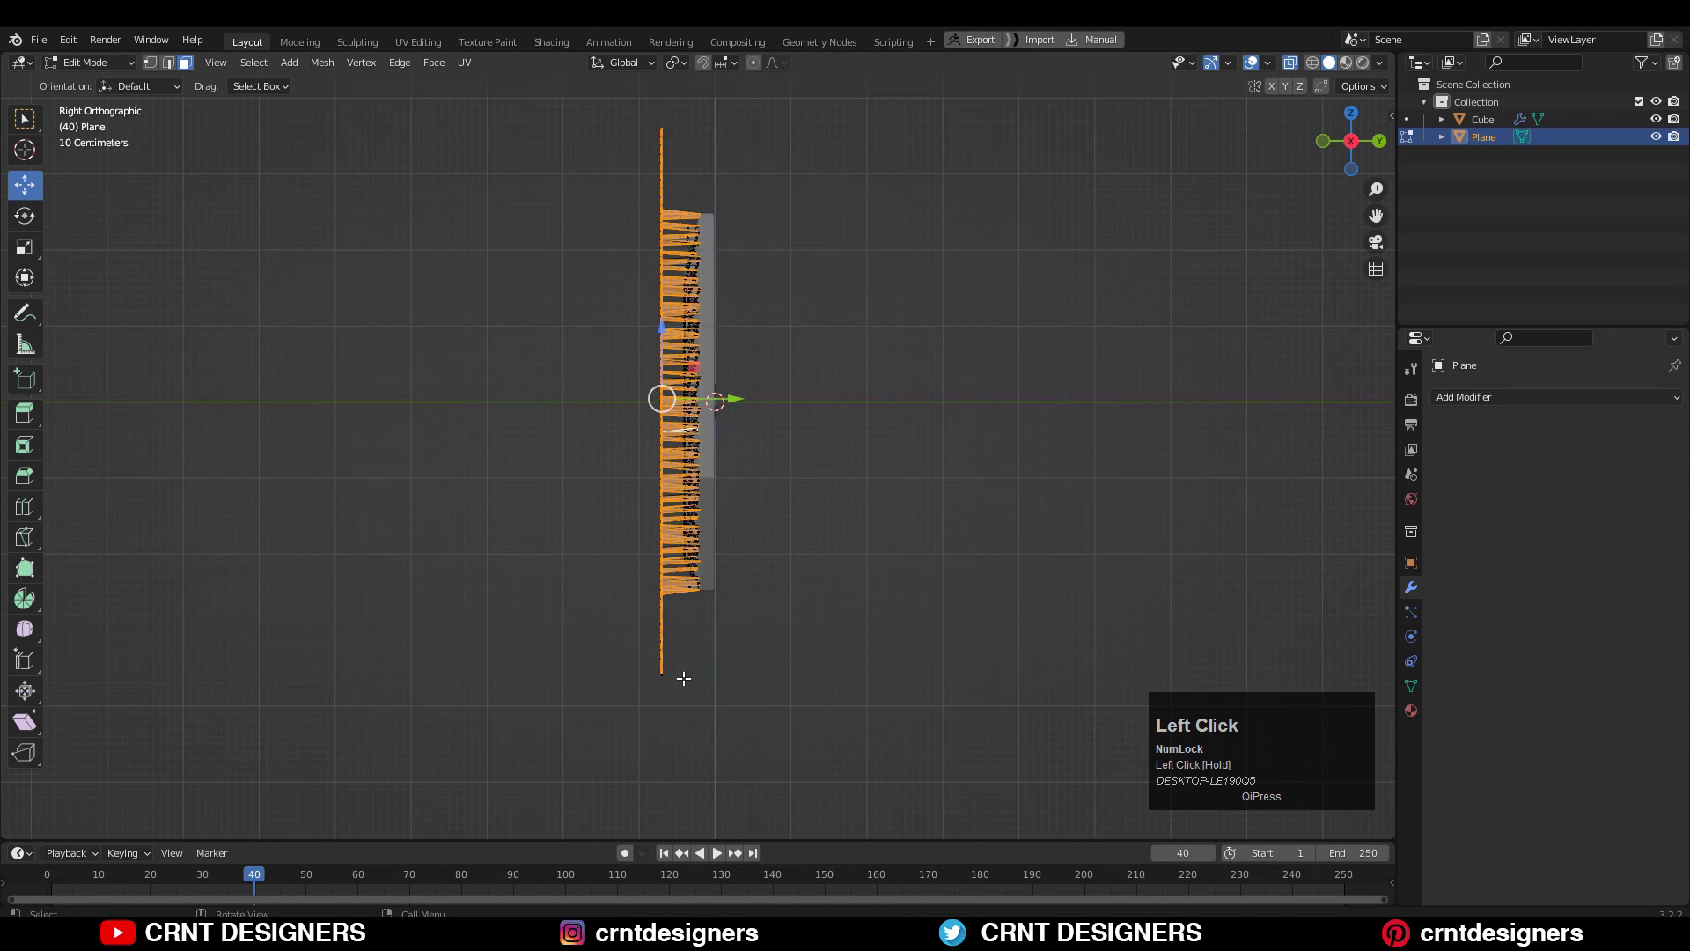
pyautogui.press('x')
pyautogui.click(833, 334)
pyautogui.moveTo(833, 335); pyautogui.dragTo(1189, 208, button='middle')
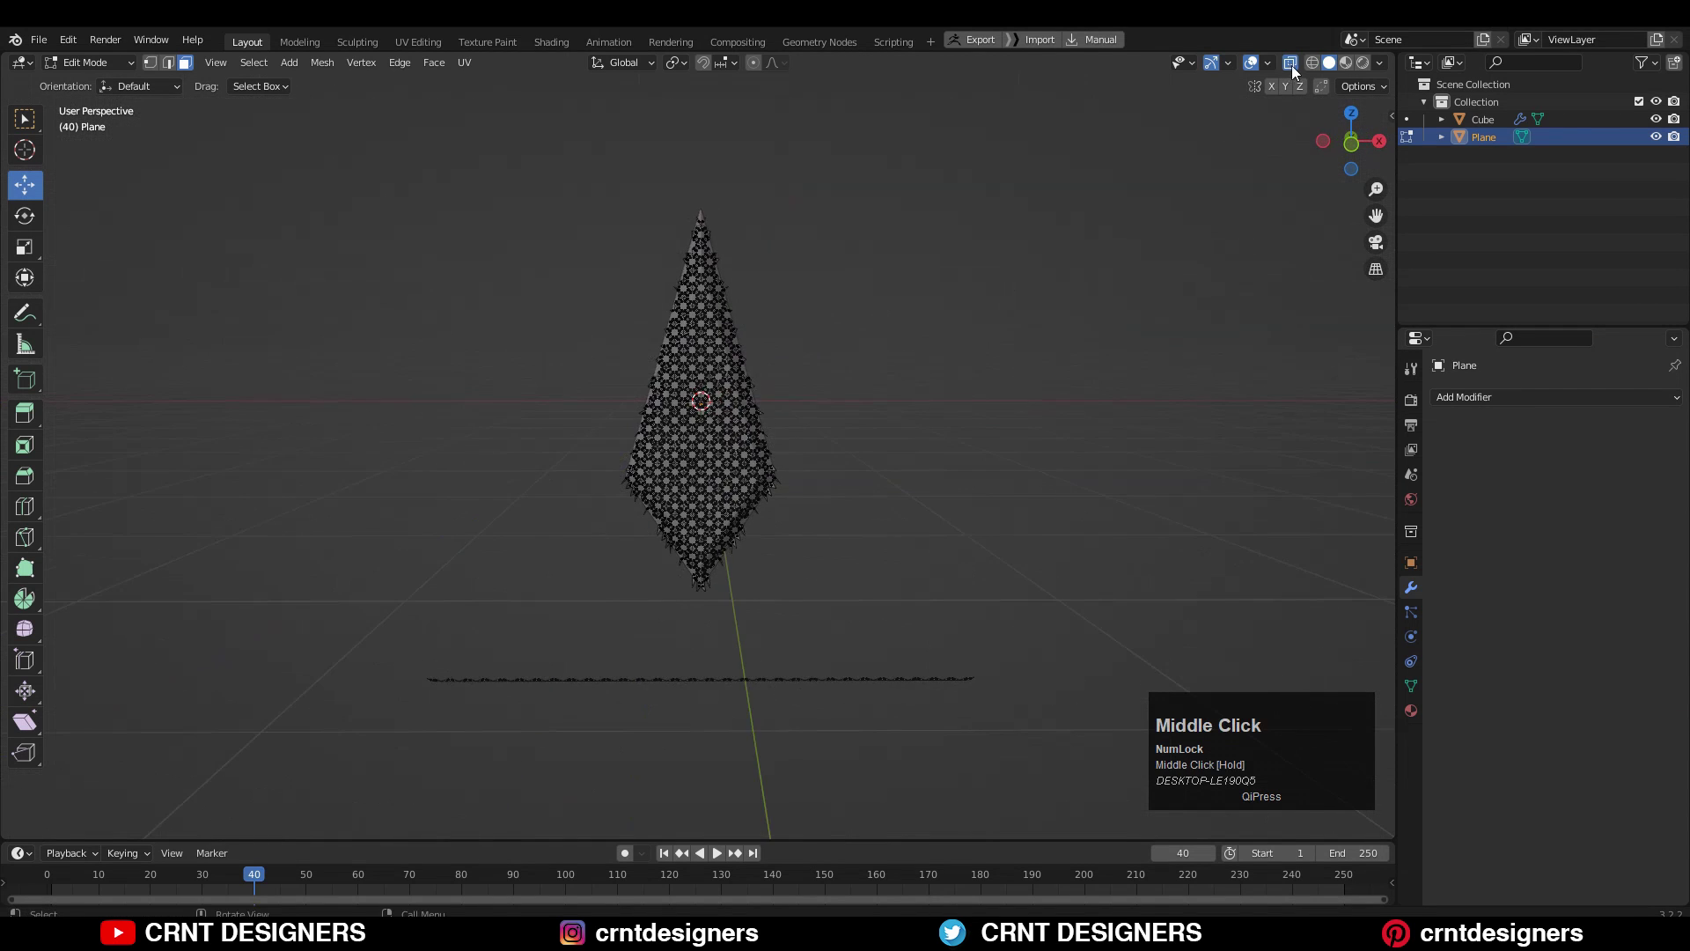
# Delete the leftover strip of lattice faces below the kite.
pyautogui.moveTo(1014, 594); pyautogui.dragTo(401, 726)
pyautogui.moveTo(382, 769); pyautogui.dragTo(789, 727, button='middle')
pyautogui.press('x')
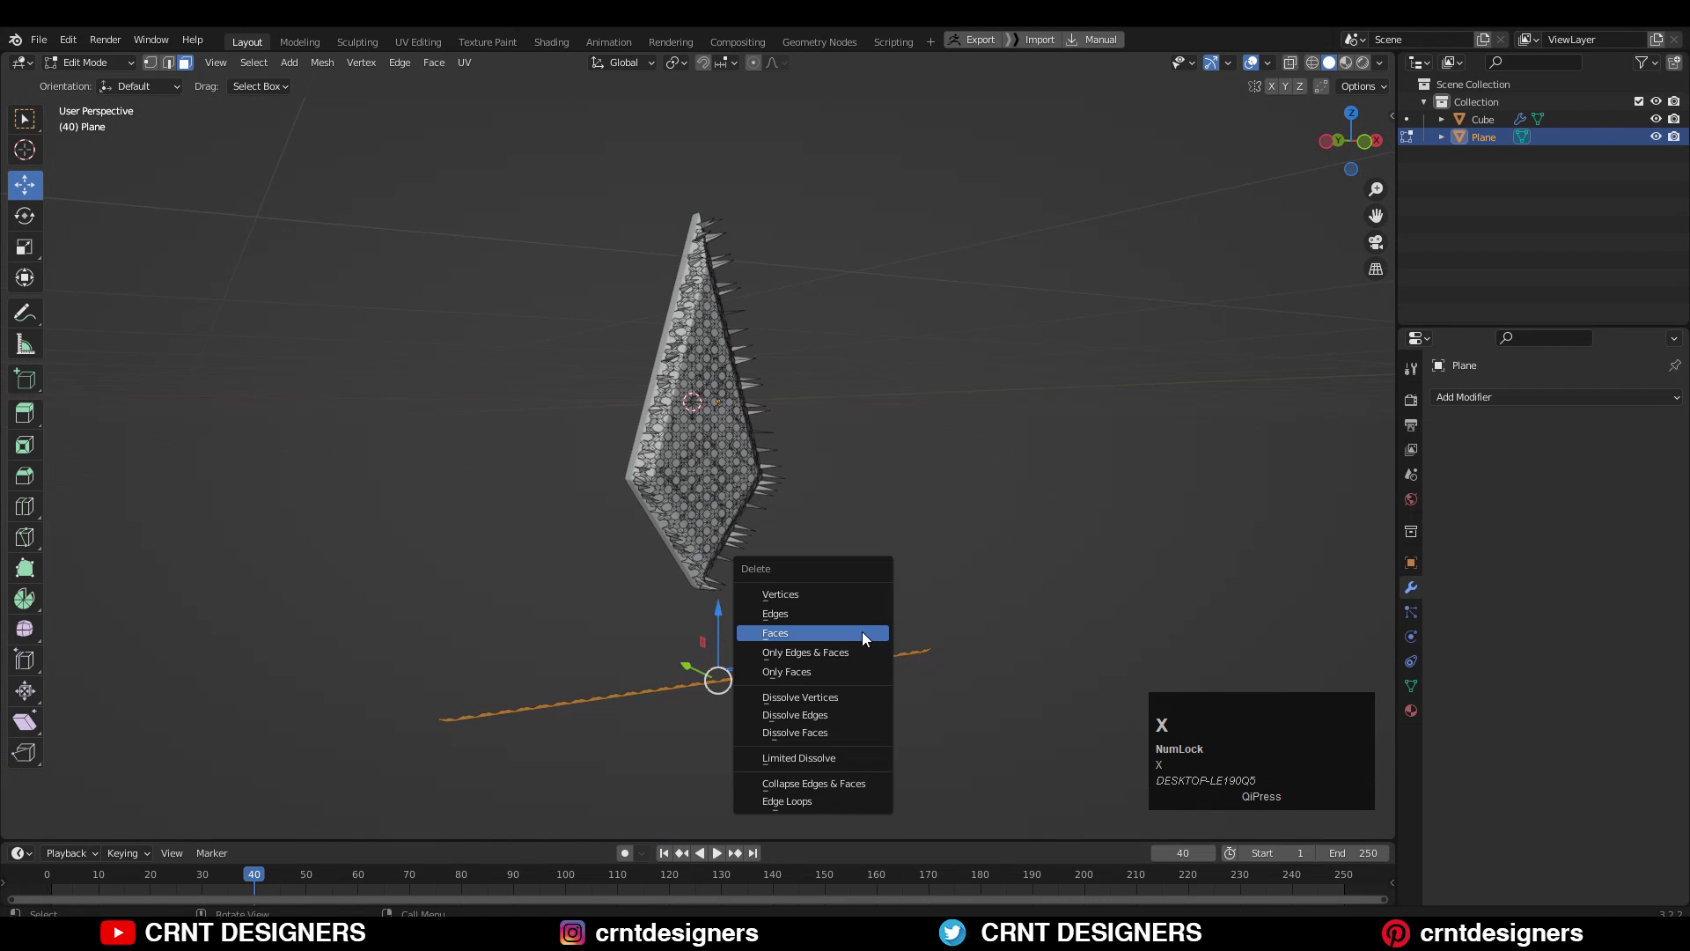
pyautogui.click(863, 632)
# Delete the spiky faces protruding forward from the kite's patterned front in the side view.
pyautogui.press('KP_3')
pyautogui.press('a')
pyautogui.moveTo(597, 174); pyautogui.dragTo(677, 647)
pyautogui.click(851, 450)
pyautogui.moveTo(851, 450); pyautogui.dragTo(939, 449, button='middle')
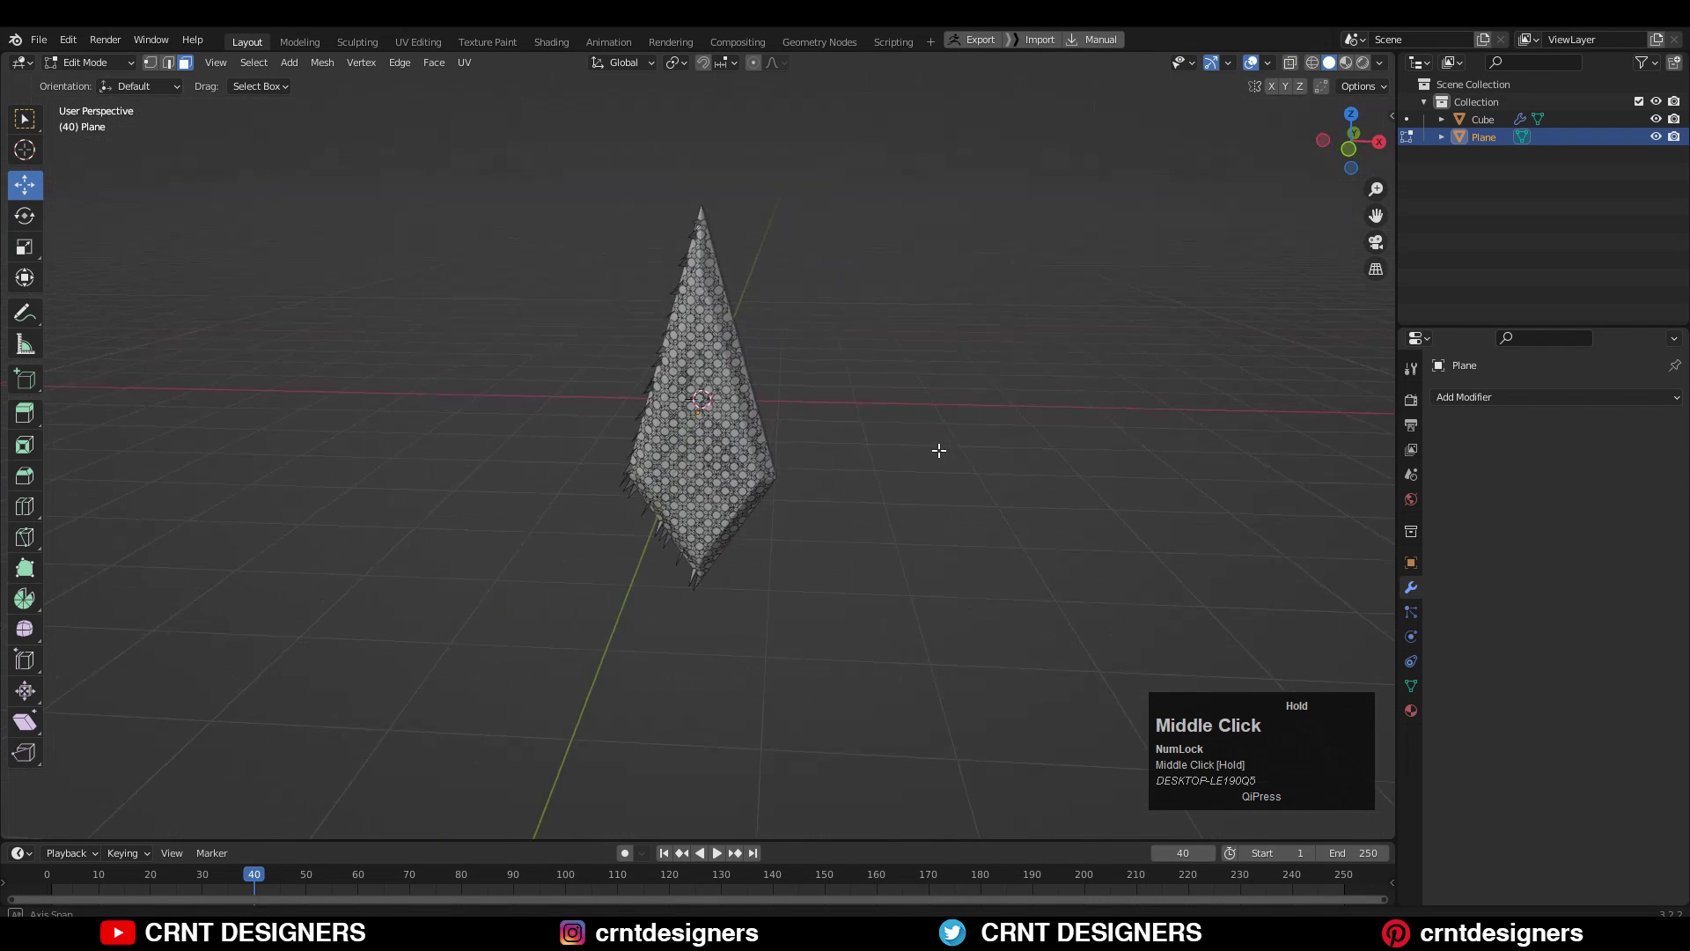
# Remove the last few stray faces sticking out in front of the pattern in the right view.
pyautogui.click(1377, 143)
pyautogui.moveTo(586, 160); pyautogui.dragTo(675, 476)
pyautogui.press('x')
pyautogui.click(715, 247)
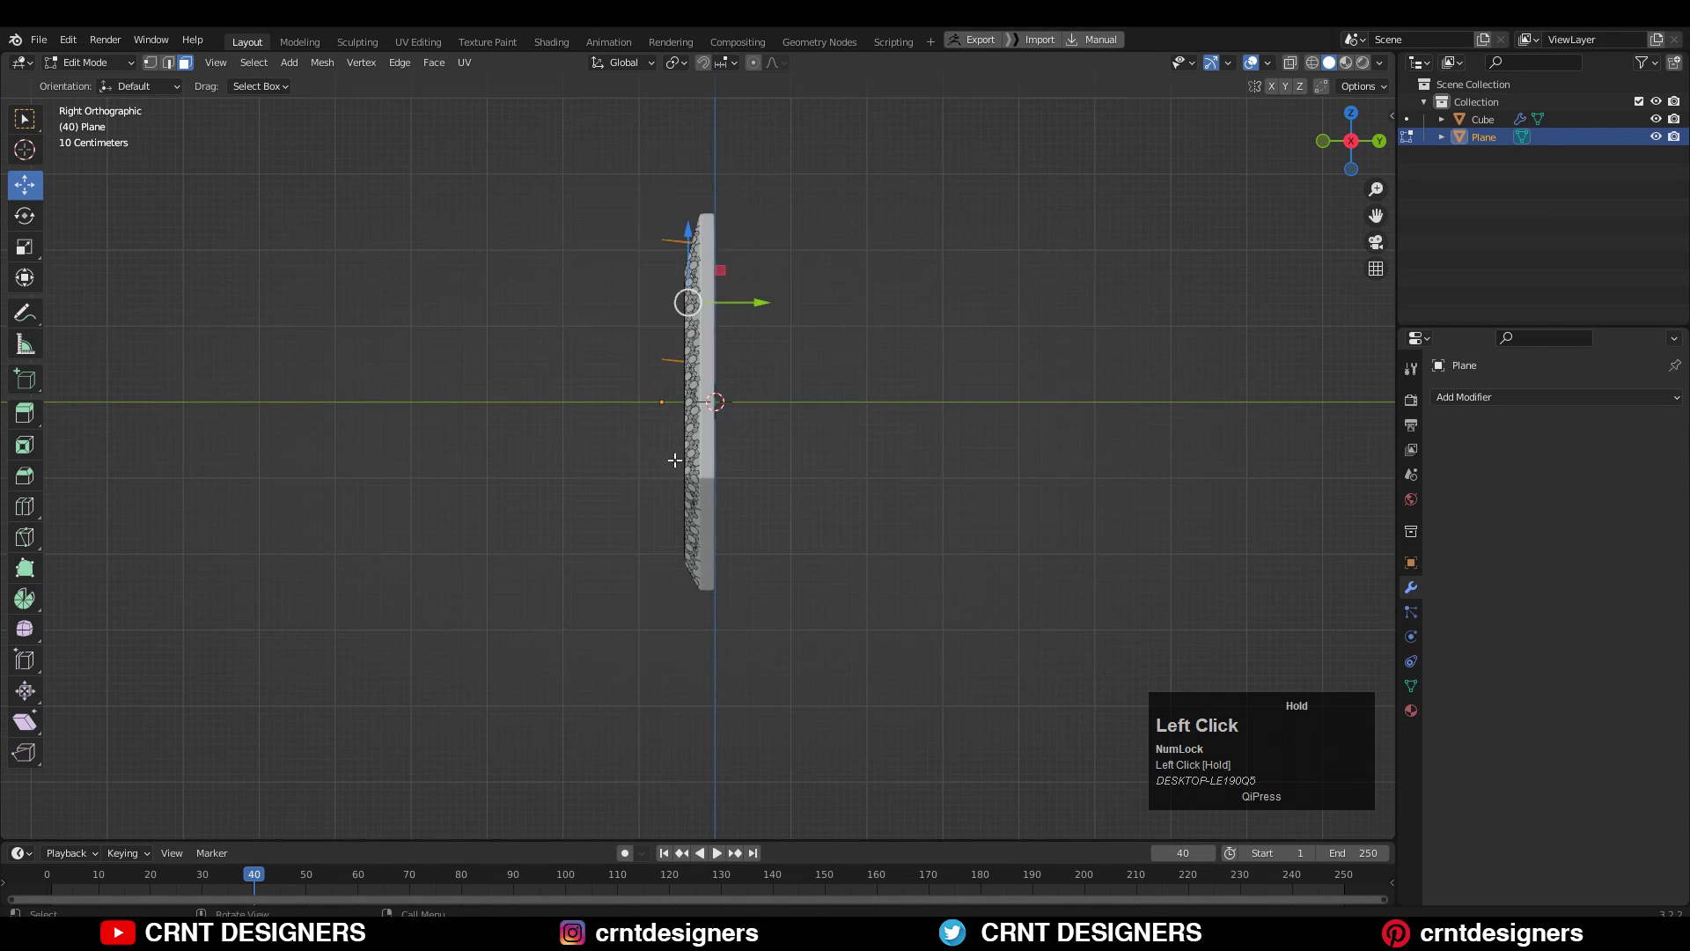
pyautogui.press('x')
pyautogui.click(825, 359)
pyautogui.moveTo(825, 359); pyautogui.dragTo(1092, 343, button='middle')
pyautogui.click(1290, 63)
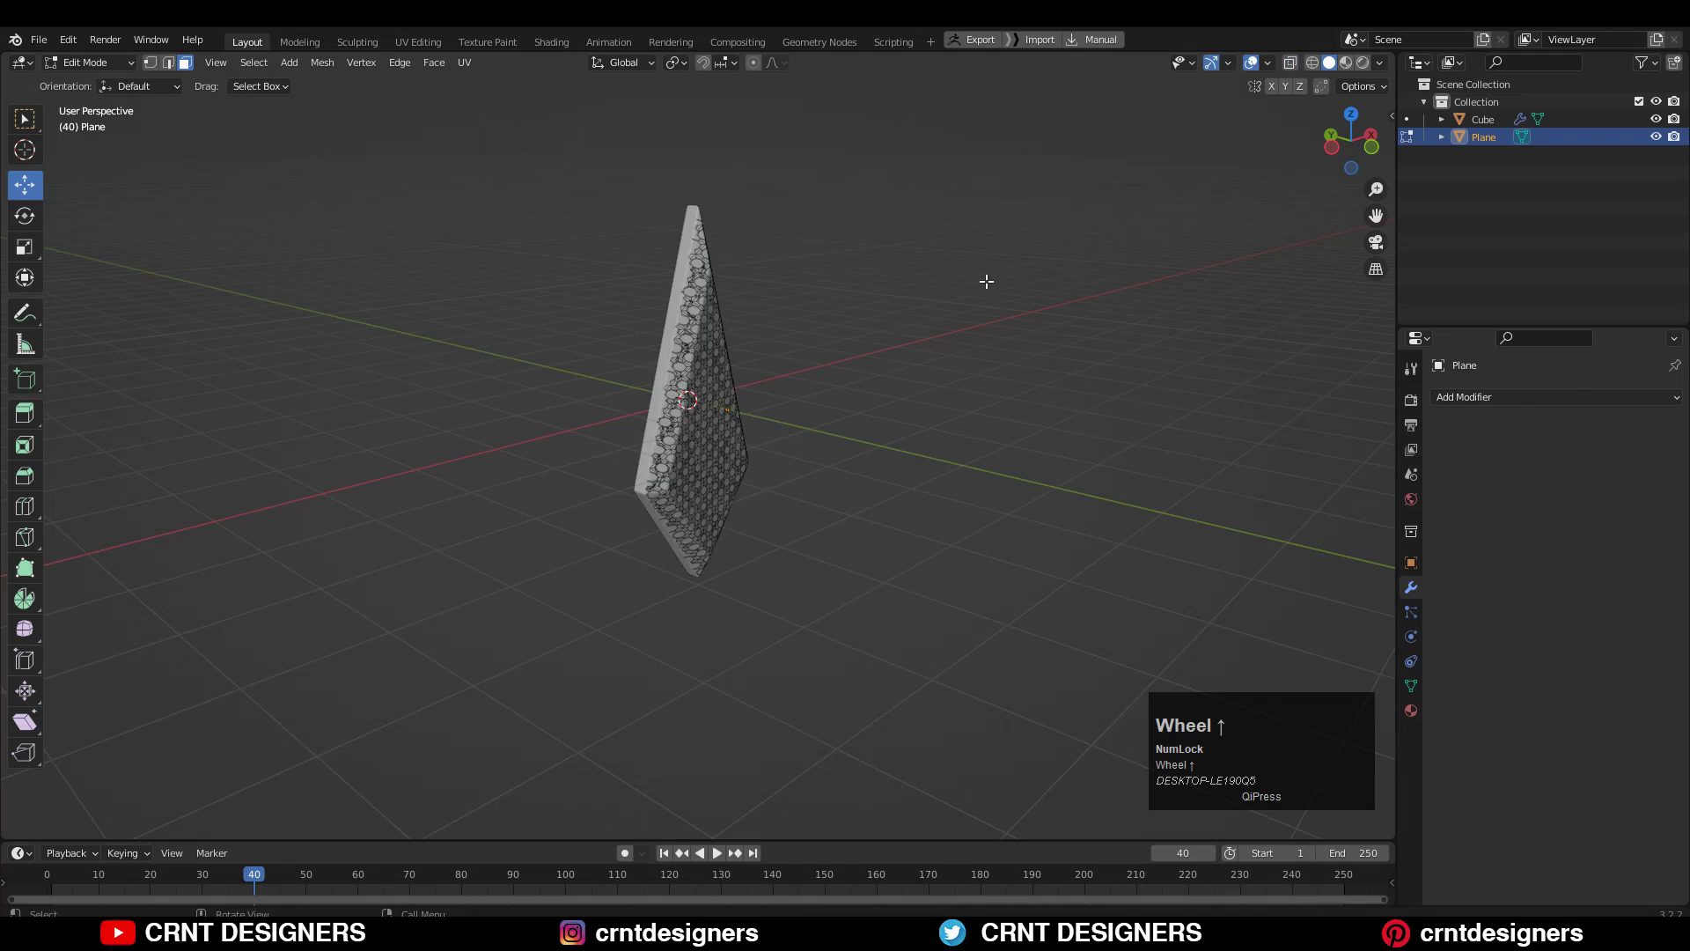
# Knife-cut the pattern mesh with a vertical line in the left view, with cut-through enabled.
pyautogui.scroll(5, 986, 281)
pyautogui.moveTo(985, 258); pyautogui.dragTo(851, 397, button='middle')
pyautogui.press('Tab')
pyautogui.scroll(-4, 936, 353)
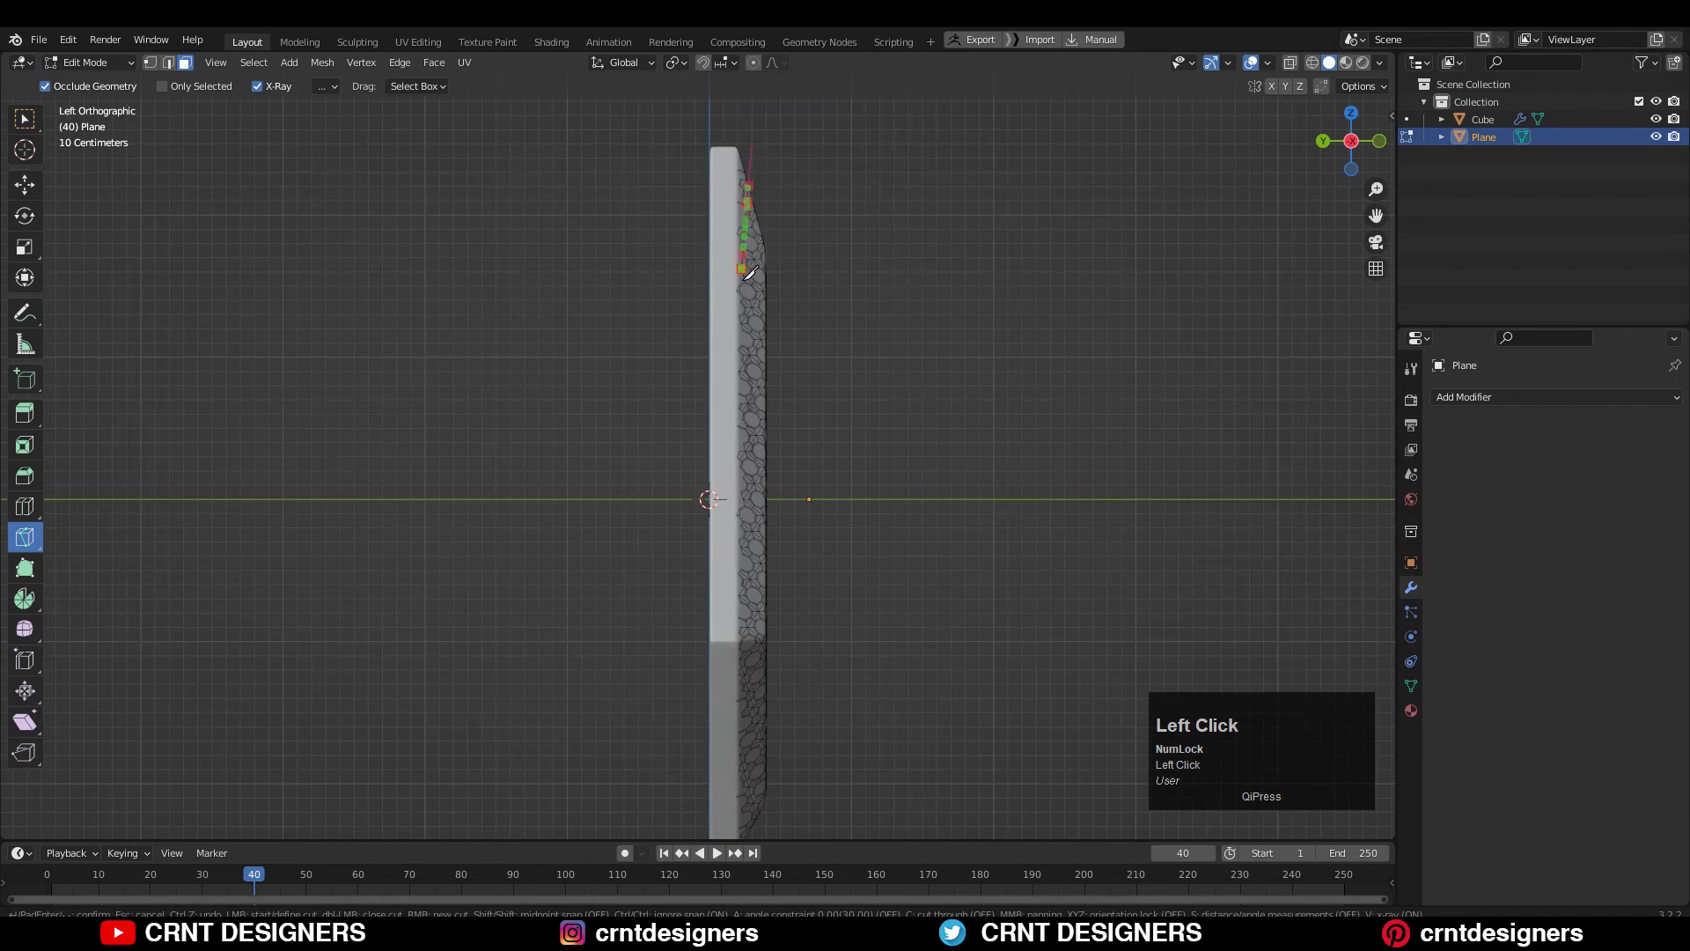
pyautogui.press('c')
pyautogui.press('z')
pyautogui.scroll(-1, 751, 574)
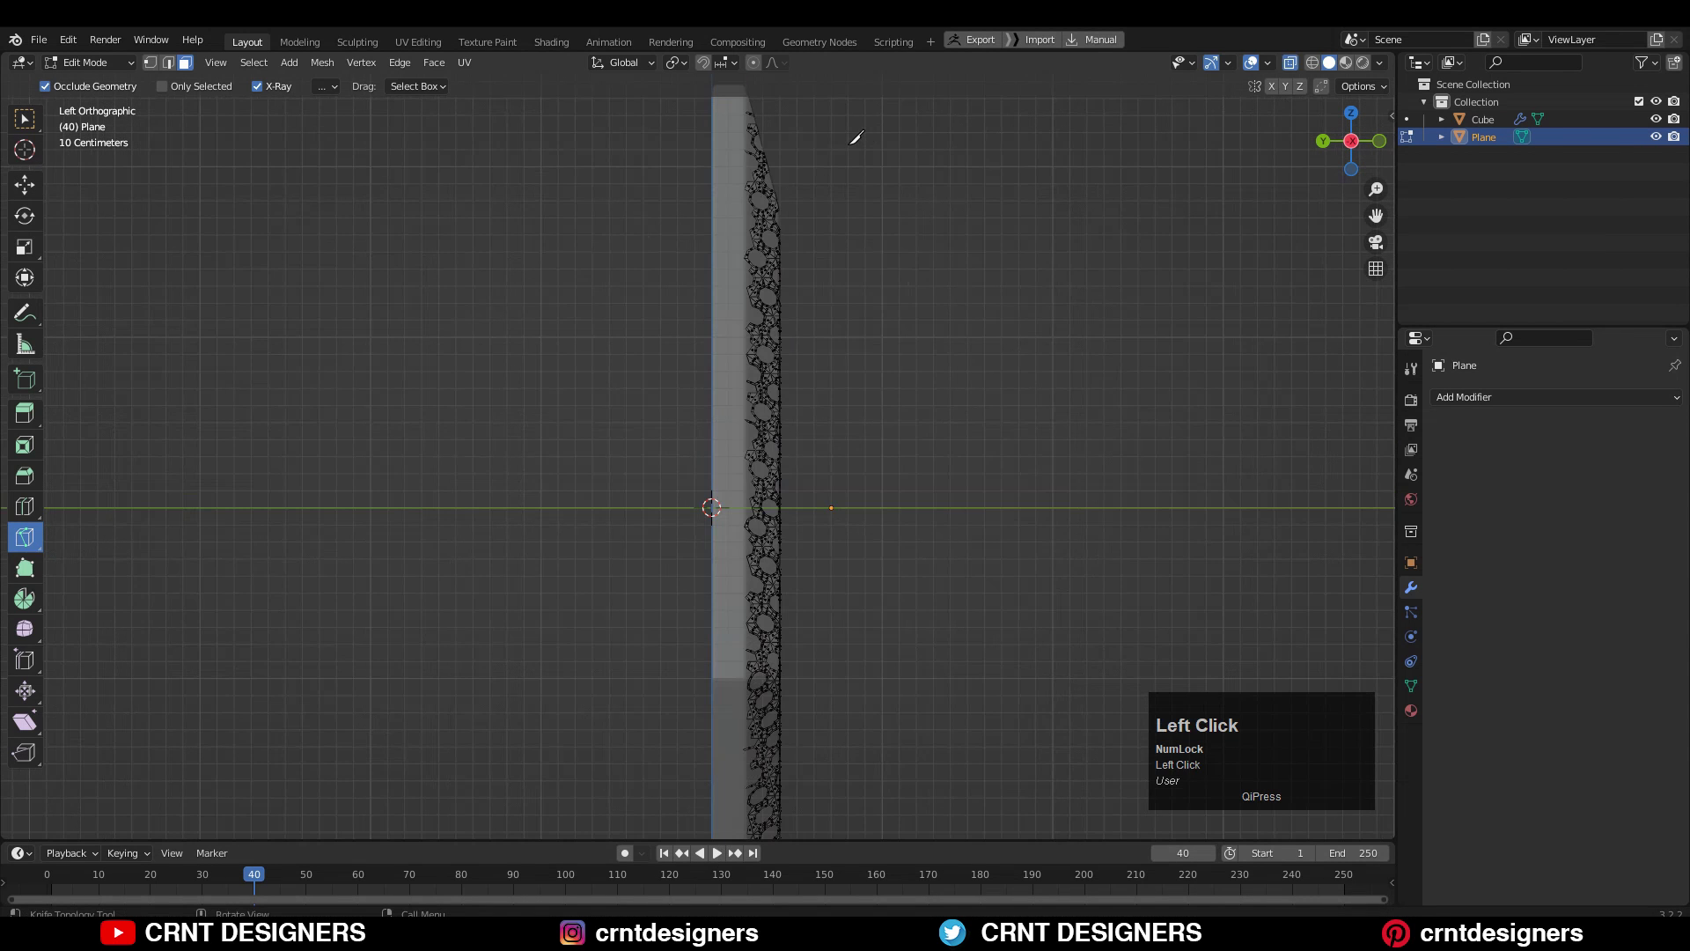
# Delete the ragged pattern faces between the knife cut and the kite's back body along its full height.
pyautogui.scroll(-1, 711, 128)
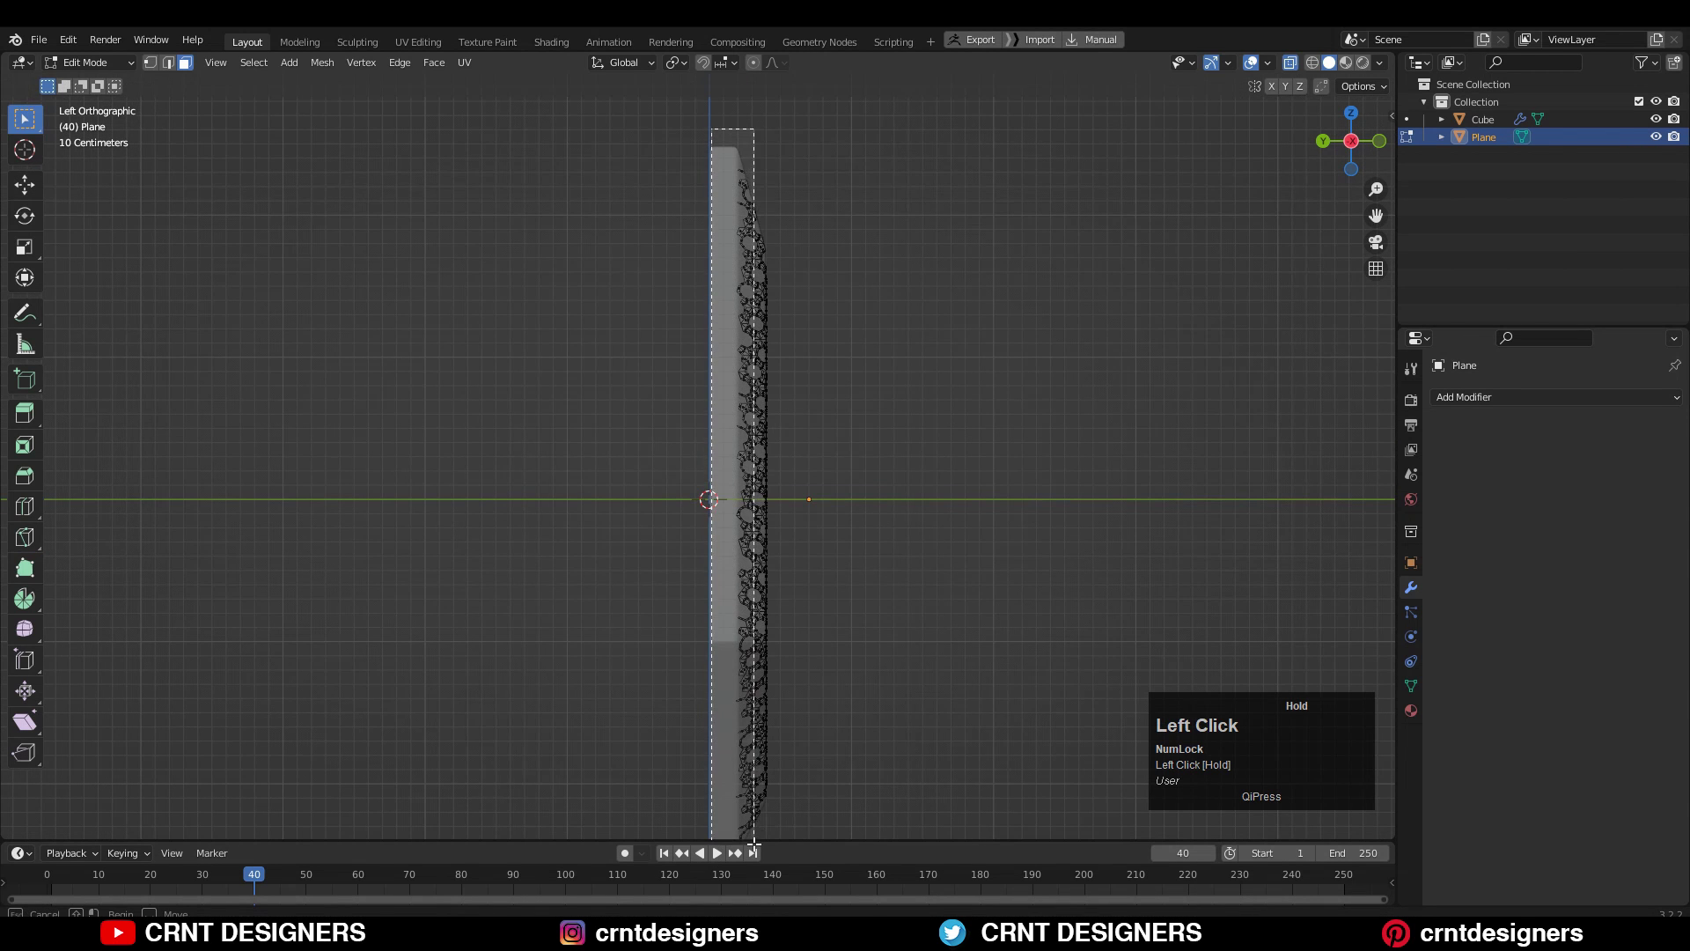
pyautogui.keyDown('shift'); pyautogui.moveTo(912, 491); pyautogui.dragTo(916, 300, button='middle'); pyautogui.keyUp('shift')
pyautogui.scroll(-2, 849, 313)
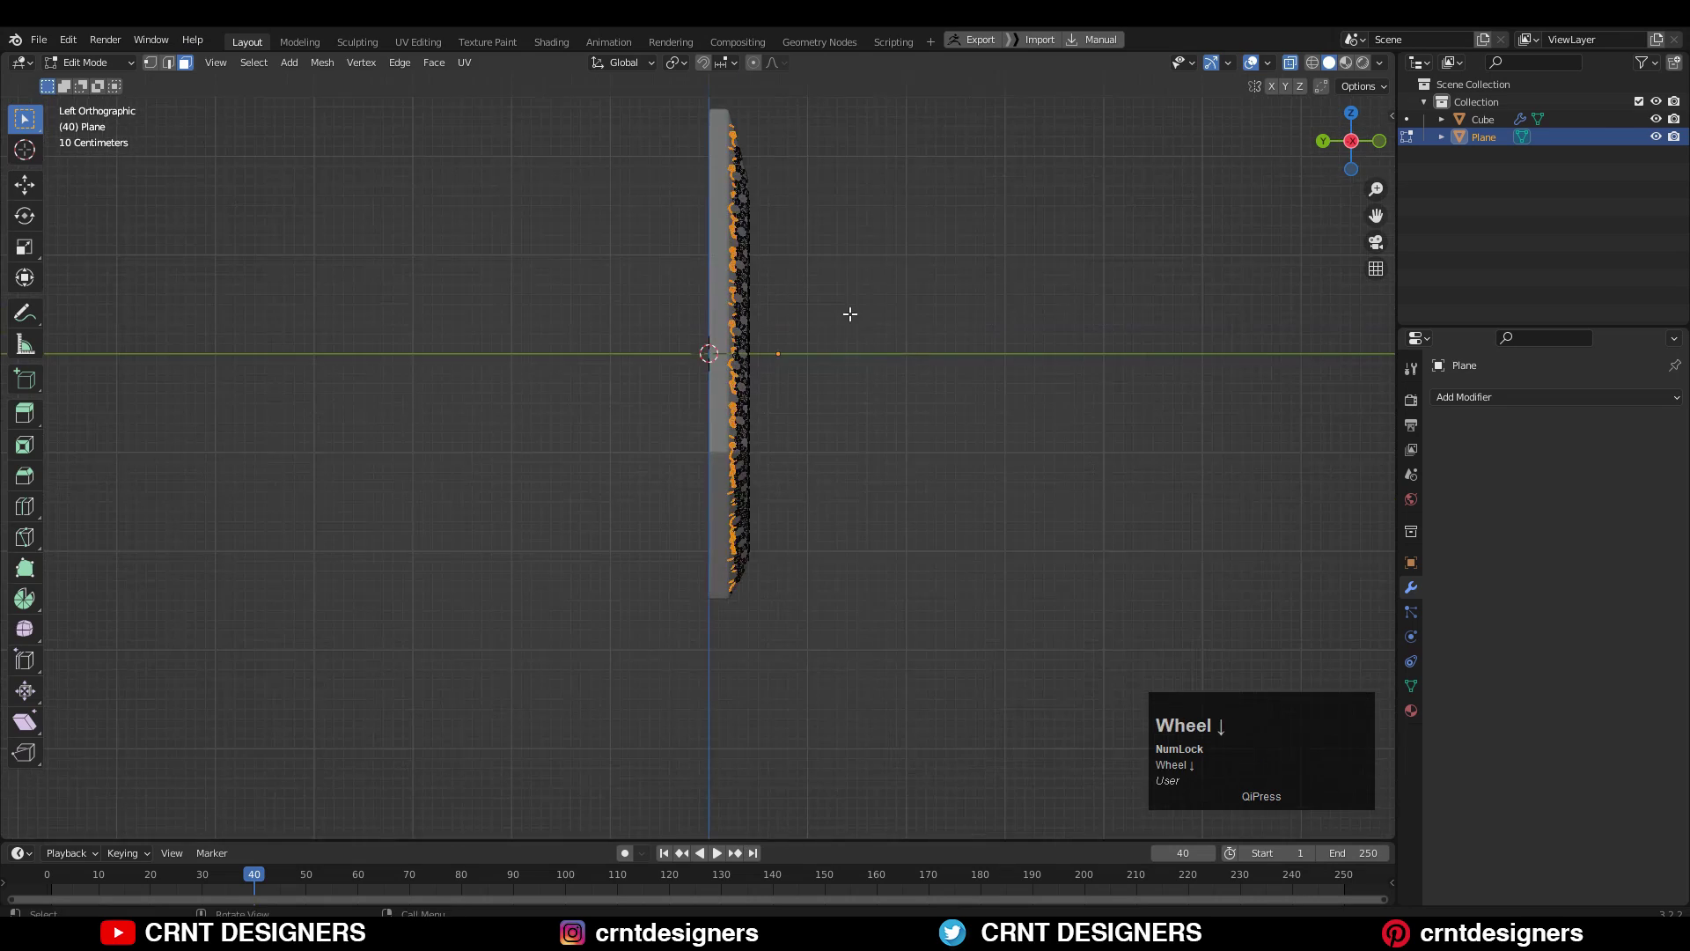
pyautogui.scroll(4, 849, 314)
pyautogui.keyDown('shift'); pyautogui.moveTo(935, 234); pyautogui.dragTo(923, 406, button='middle'); pyautogui.keyUp('shift')
pyautogui.scroll(9, 786, 211)
pyautogui.keyDown('shift'); pyautogui.moveTo(713, 324); pyautogui.dragTo(732, 682, button='middle'); pyautogui.keyUp('shift')
pyautogui.keyDown('shift'); pyautogui.moveTo(671, 133); pyautogui.dragTo(635, 489, button='middle'); pyautogui.keyUp('shift')
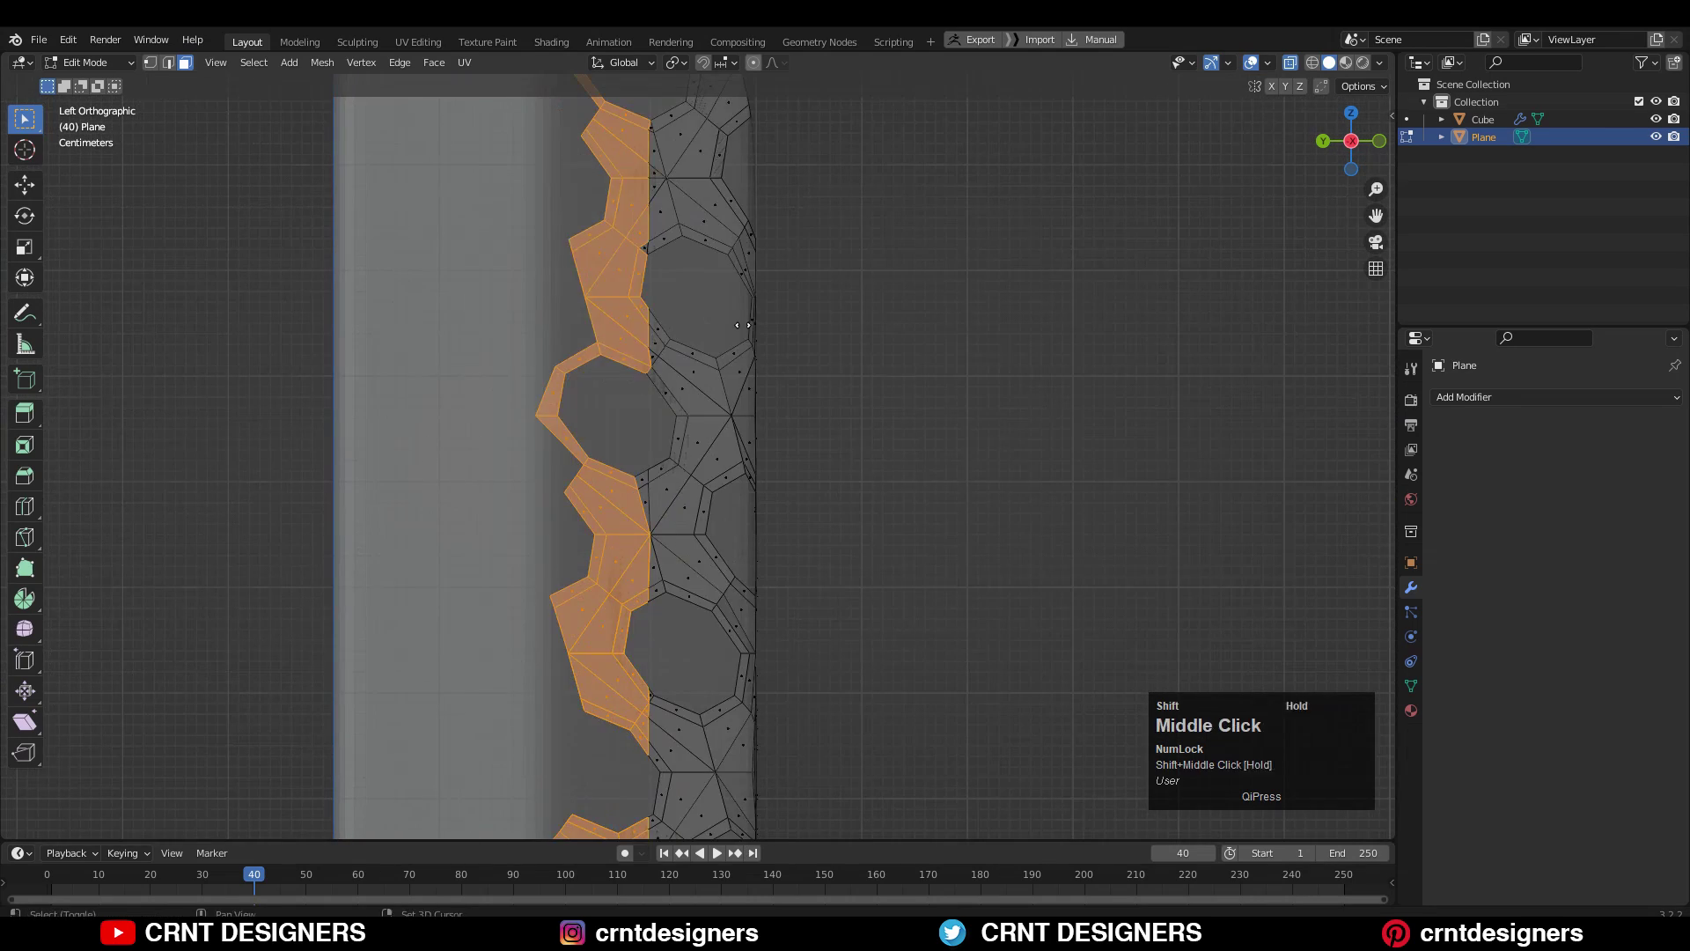
pyautogui.keyDown('shift'); pyautogui.moveTo(742, 324); pyautogui.dragTo(756, 704, button='middle'); pyautogui.keyUp('shift')
pyautogui.keyDown('shift'); pyautogui.moveTo(683, 155); pyautogui.dragTo(698, 411, button='middle'); pyautogui.keyUp('shift')
pyautogui.scroll(-8, 710, 308)
pyautogui.keyDown('shift'); pyautogui.moveTo(804, 246); pyautogui.dragTo(845, 132, button='middle'); pyautogui.keyUp('shift')
pyautogui.scroll(8, 739, 369)
pyautogui.keyDown('shift'); pyautogui.moveTo(648, 219); pyautogui.dragTo(775, 641); pyautogui.keyUp('shift')
pyautogui.keyDown('shift'); pyautogui.moveTo(760, 658); pyautogui.dragTo(784, 176, button='middle'); pyautogui.keyUp('shift')
pyautogui.keyDown('shift'); pyautogui.moveTo(783, 707); pyautogui.dragTo(808, 250, button='middle'); pyautogui.keyUp('shift')
pyautogui.keyDown('shift'); pyautogui.moveTo(732, 234); pyautogui.dragTo(827, 653); pyautogui.keyUp('shift')
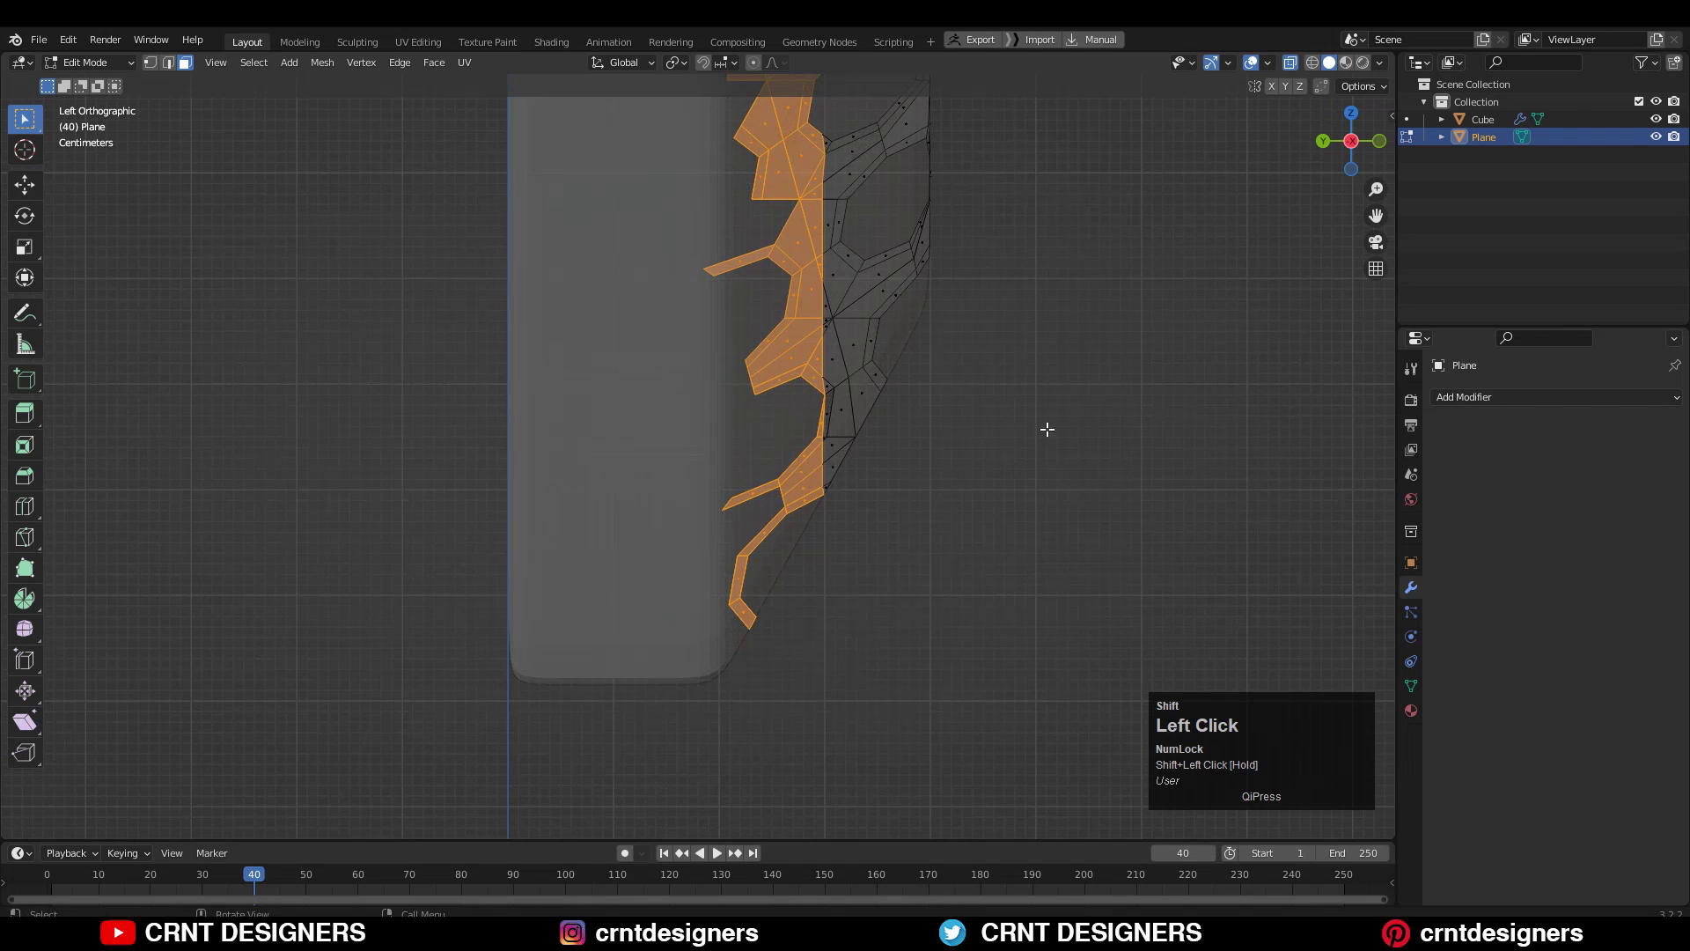
pyautogui.press('x')
pyautogui.click(1053, 425)
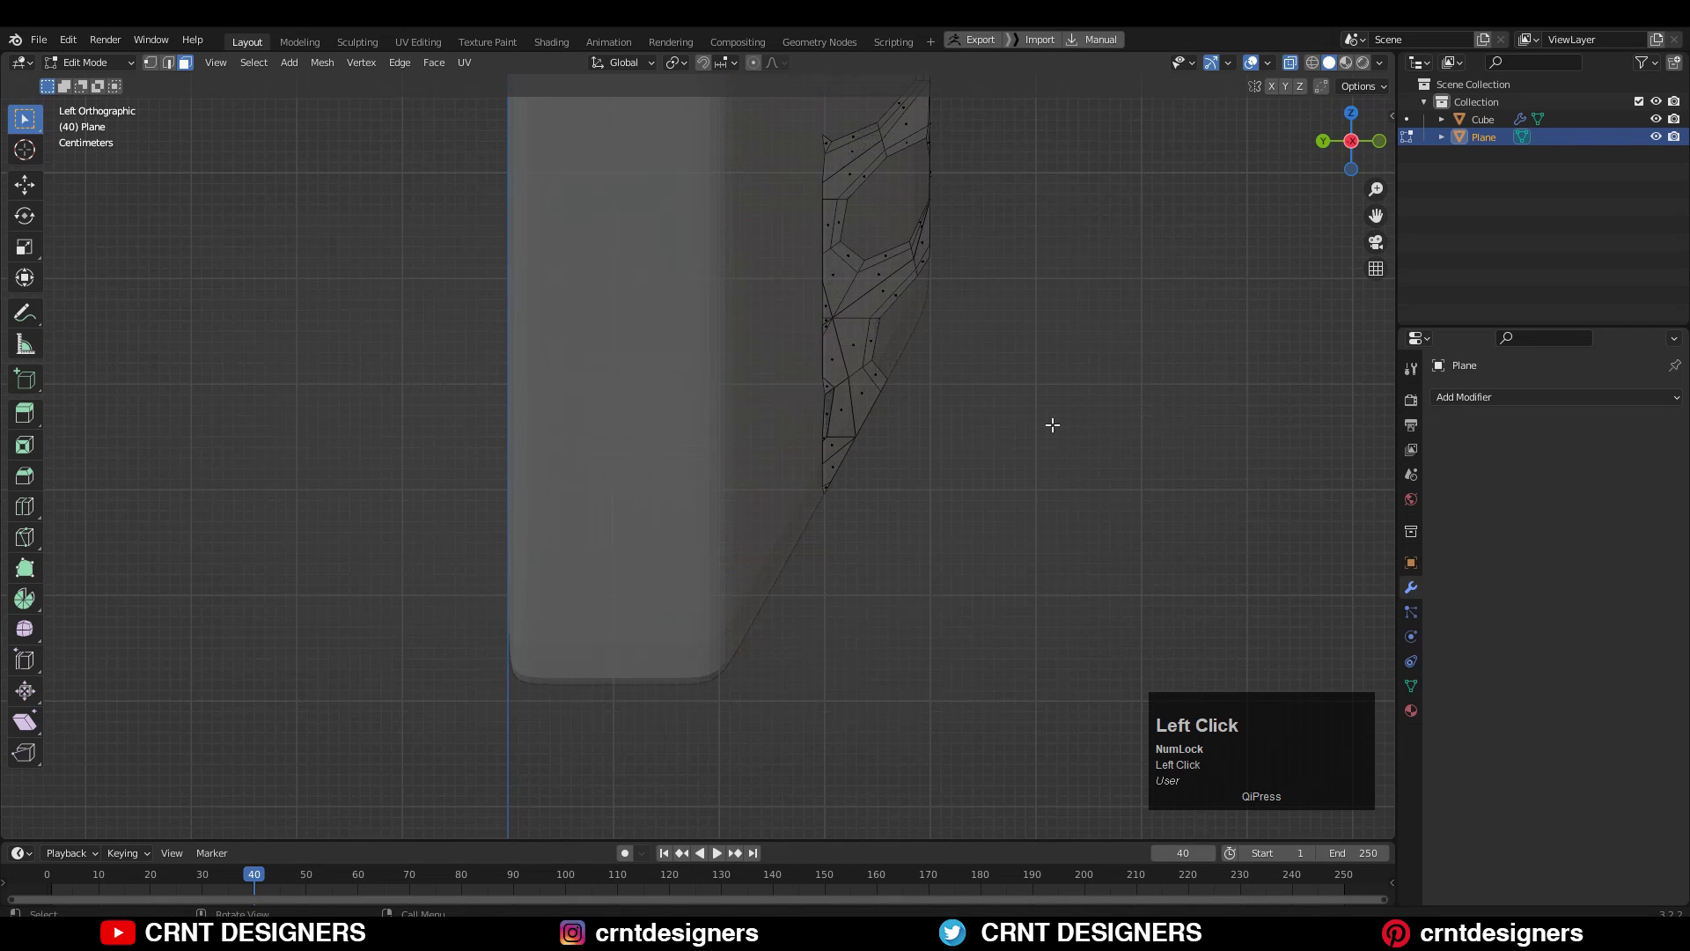
# Turn off X-ray and merge the stray vertices along the pattern's ragged cut side into their neighbouring vertices with Merge At Last.
pyautogui.scroll(-2, 973, 359)
pyautogui.keyDown('shift'); pyautogui.moveTo(974, 358); pyautogui.dragTo(989, 535, button='middle'); pyautogui.keyUp('shift')
pyautogui.click(1291, 63)
pyautogui.moveTo(828, 410); pyautogui.dragTo(696, 410, button='middle')
pyautogui.keyDown('shift'); pyautogui.moveTo(669, 229); pyautogui.dragTo(713, 411, button='middle'); pyautogui.keyUp('shift')
pyautogui.scroll(3, 713, 411)
pyautogui.moveTo(713, 411); pyautogui.dragTo(675, 411, button='middle')
pyautogui.scroll(5, 675, 411)
pyautogui.press('1')
pyautogui.click(833, 671)
pyautogui.press('m')
pyautogui.press('l')
pyautogui.scroll(-3, 860, 528)
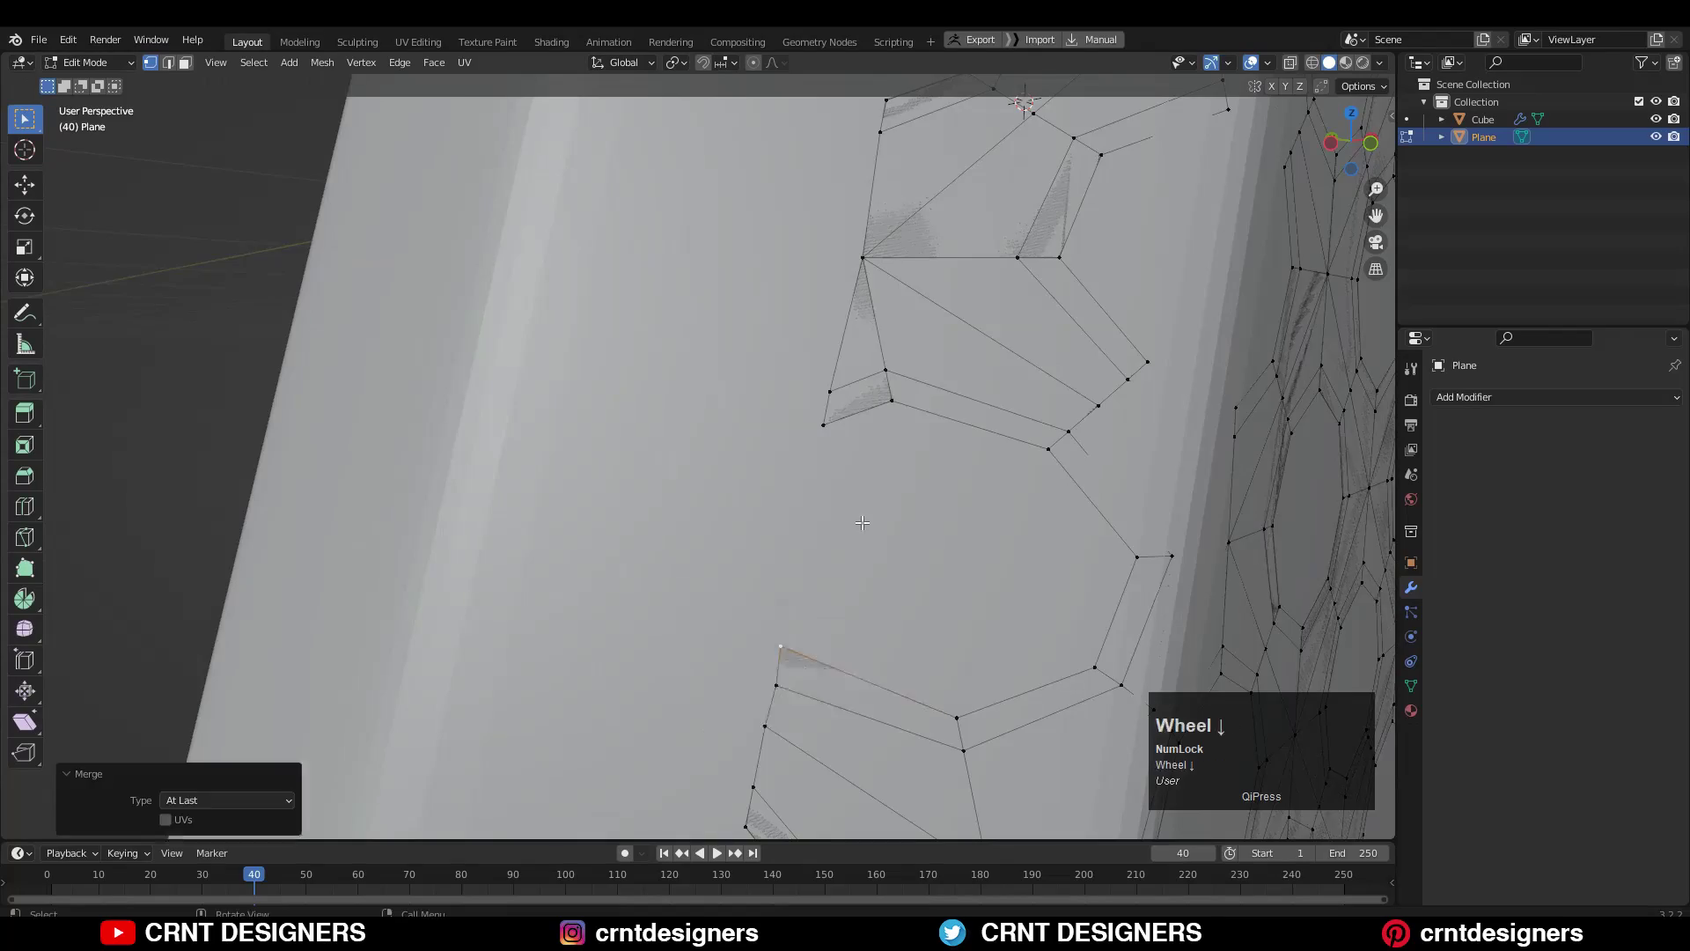
pyautogui.keyDown('shift'); pyautogui.click(754, 513); pyautogui.keyUp('shift')
pyautogui.press('m')
pyautogui.press('l')
# Dissolve the superfluous edges along the pattern's cut side to tidy its border.
pyautogui.keyDown('shift'); pyautogui.moveTo(932, 367); pyautogui.dragTo(792, 793, button='middle'); pyautogui.keyUp('shift')
pyautogui.scroll(4, 801, 458)
pyautogui.press('2')
pyautogui.click(835, 331)
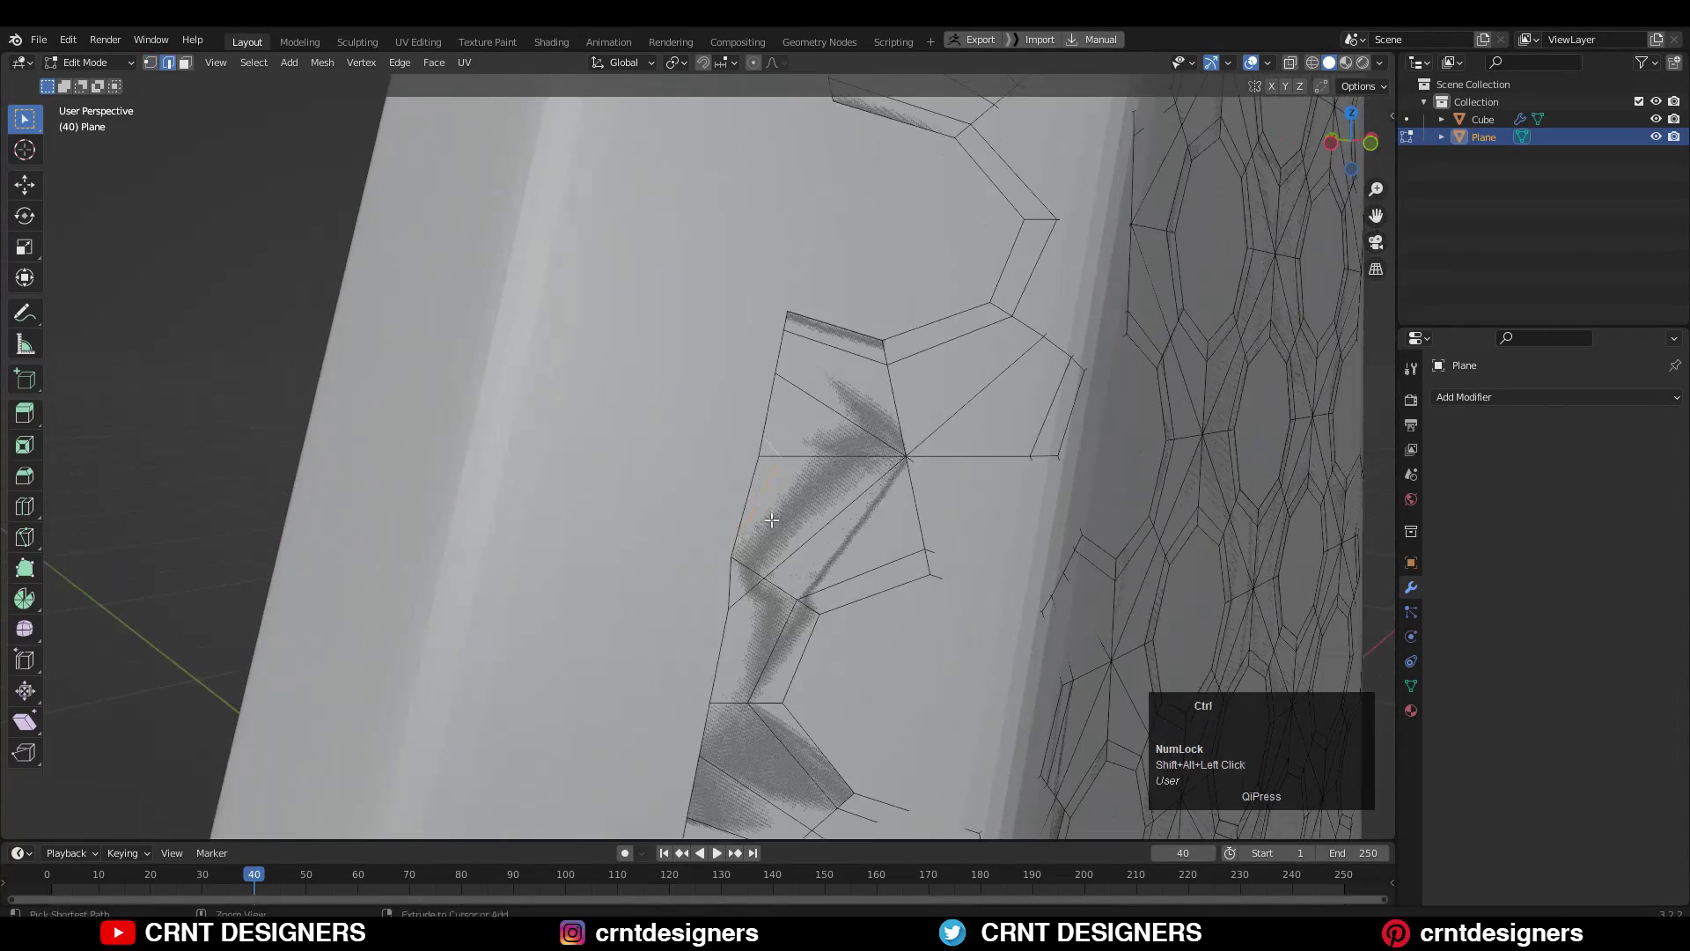
pyautogui.hotkey('ctrl', 'x')
pyautogui.scroll(-5, 750, 548)
pyautogui.keyDown('shift'); pyautogui.moveTo(750, 547); pyautogui.dragTo(784, 180, button='middle'); pyautogui.keyUp('shift')
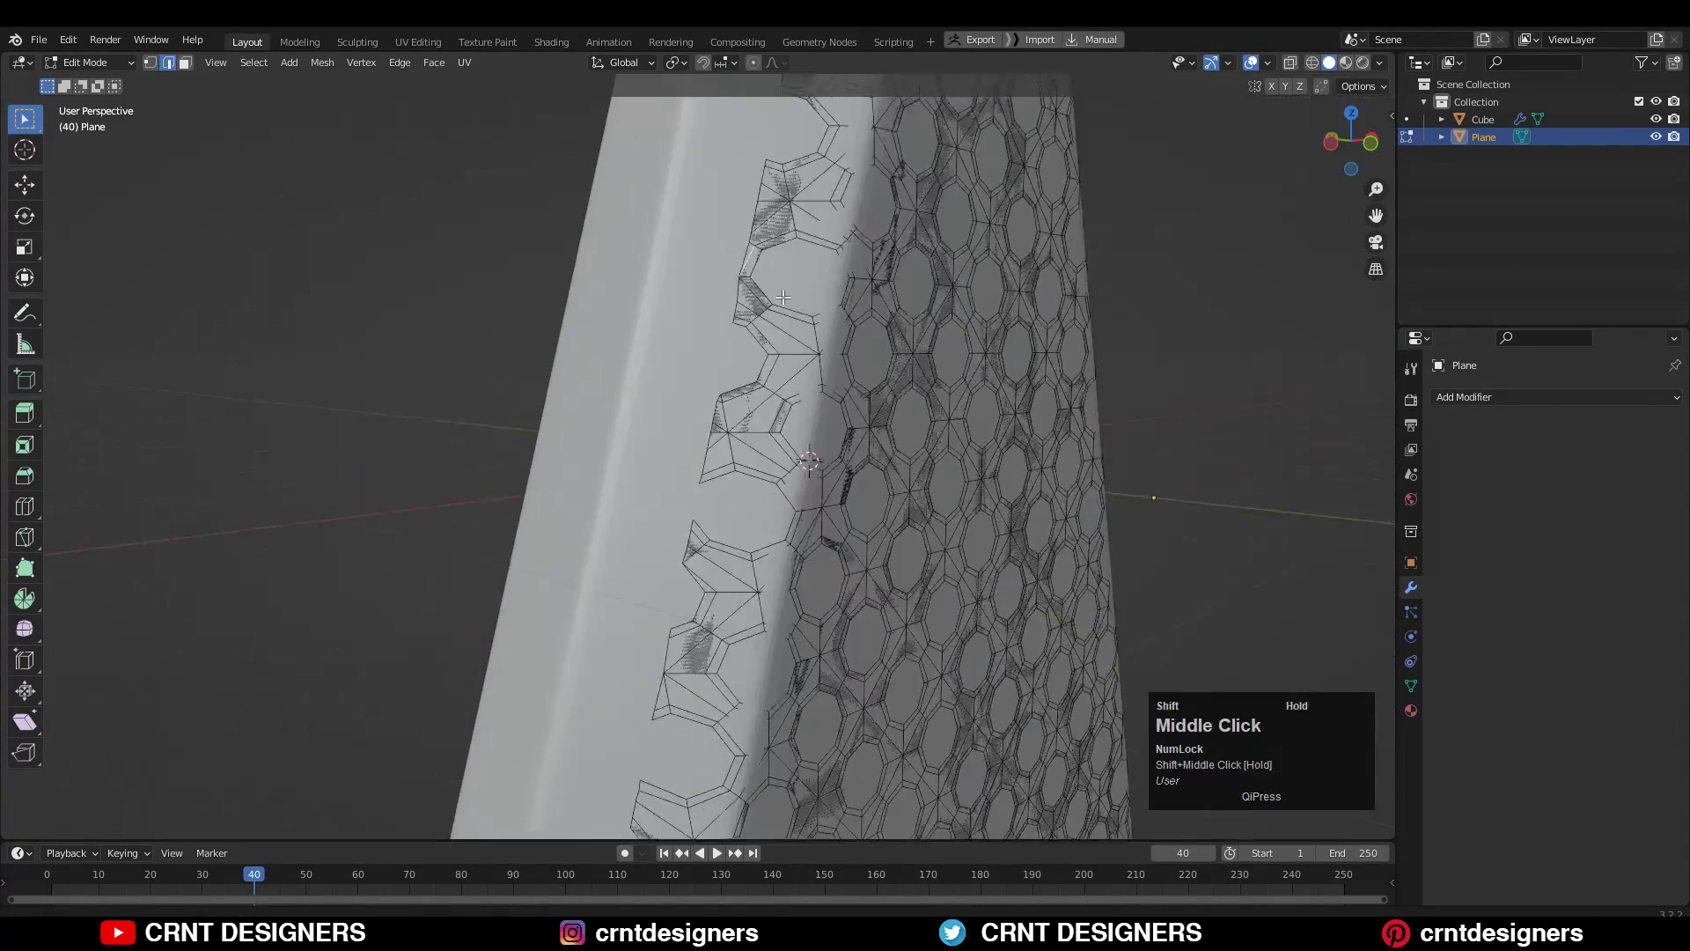
pyautogui.scroll(3, 784, 181)
pyautogui.click(702, 475)
pyautogui.hotkey('ctrl', 'x')
pyautogui.scroll(-3, 792, 422)
pyautogui.click(824, 440)
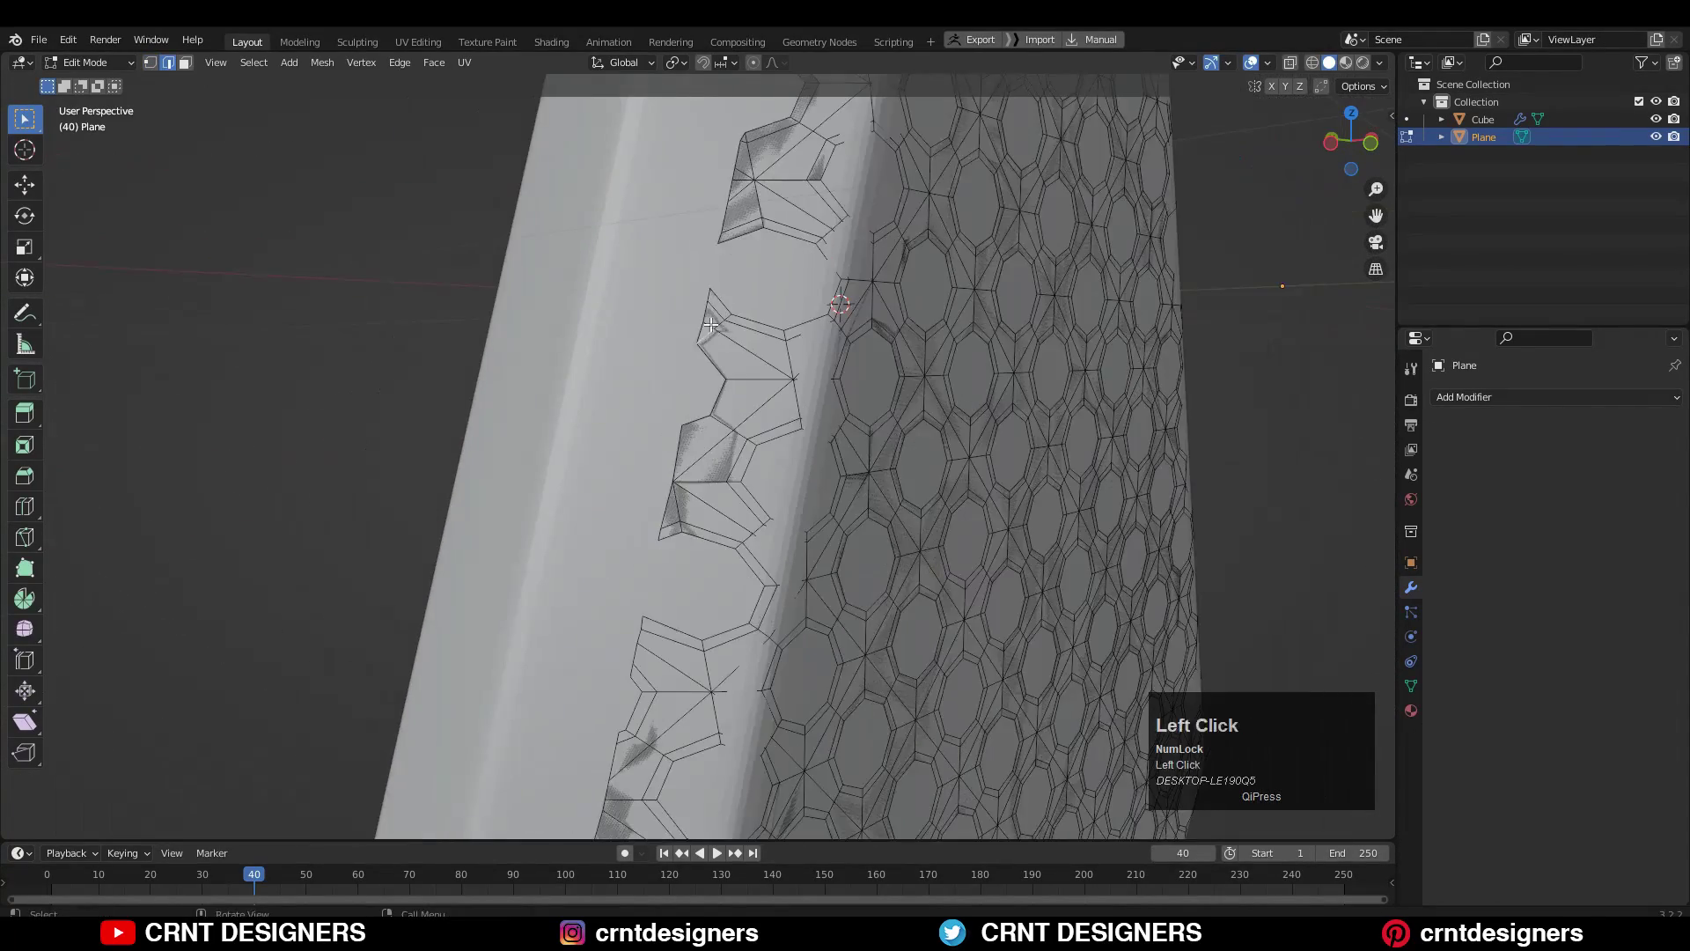
# Isolate the pattern in local view and extrude all of its faces to give it thickness.
pyautogui.press('1')
pyautogui.press('/')
pyautogui.press('a')
pyautogui.keyDown('shift'); pyautogui.moveTo(825, 440); pyautogui.dragTo(444, 478, button='middle'); pyautogui.keyUp('shift')
pyautogui.moveTo(25, 412); pyautogui.dragTo(110, 493)
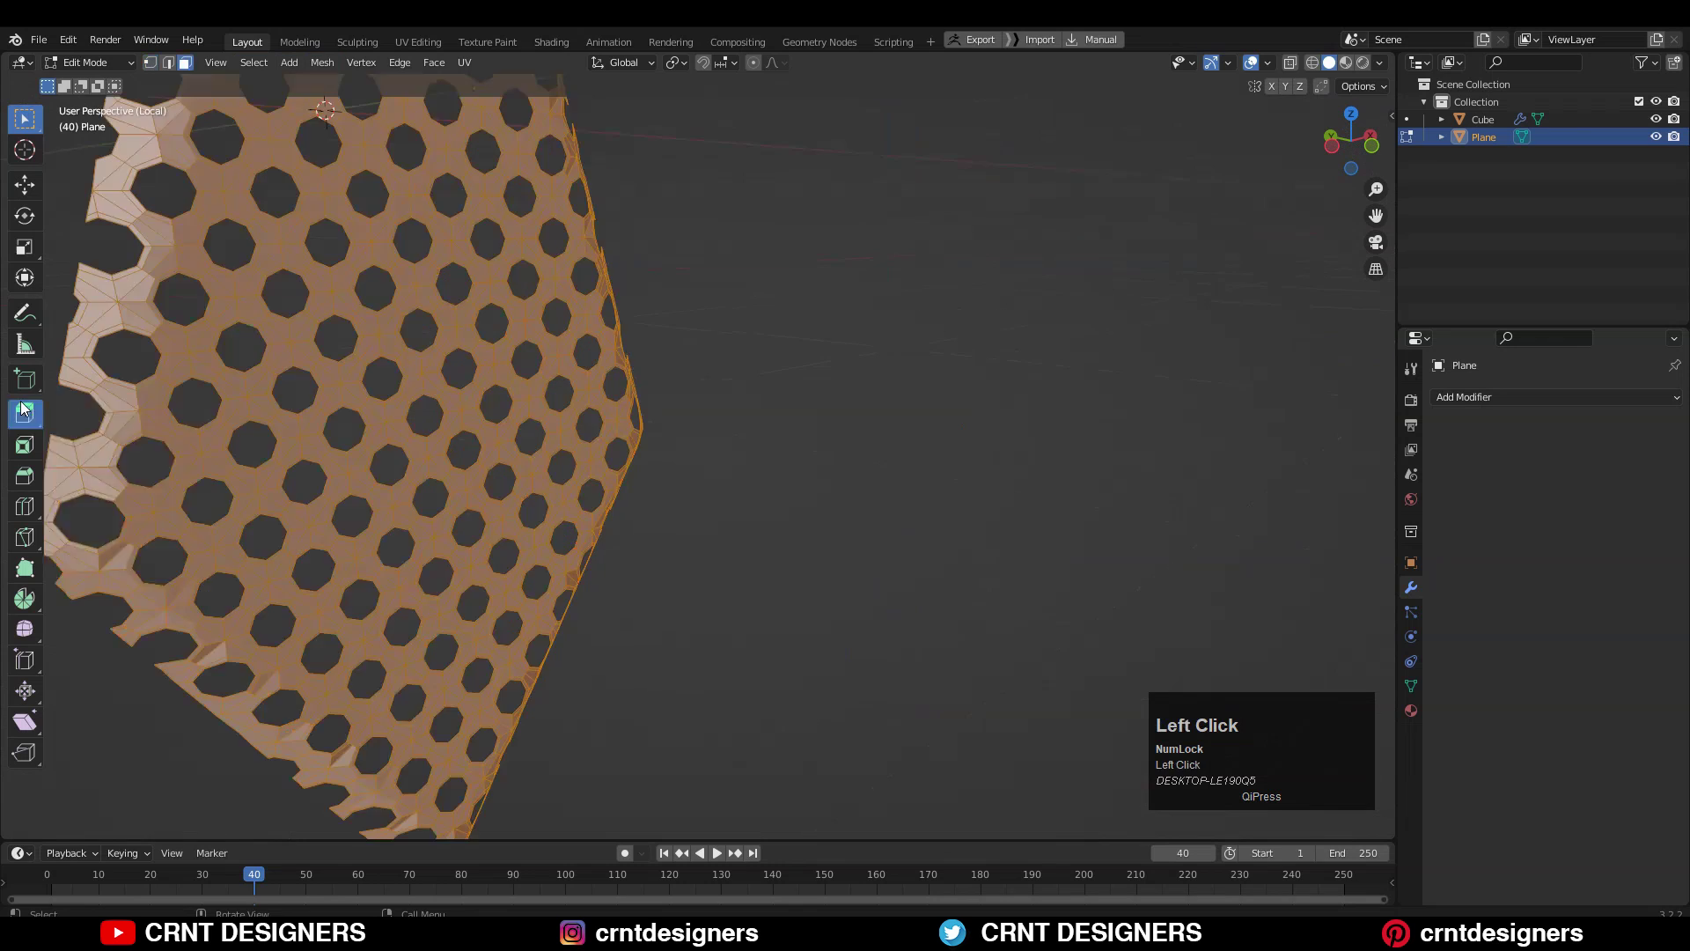
pyautogui.moveTo(667, 400); pyautogui.dragTo(694, 431)
pyautogui.moveTo(694, 429); pyautogui.dragTo(757, 427, button='middle')
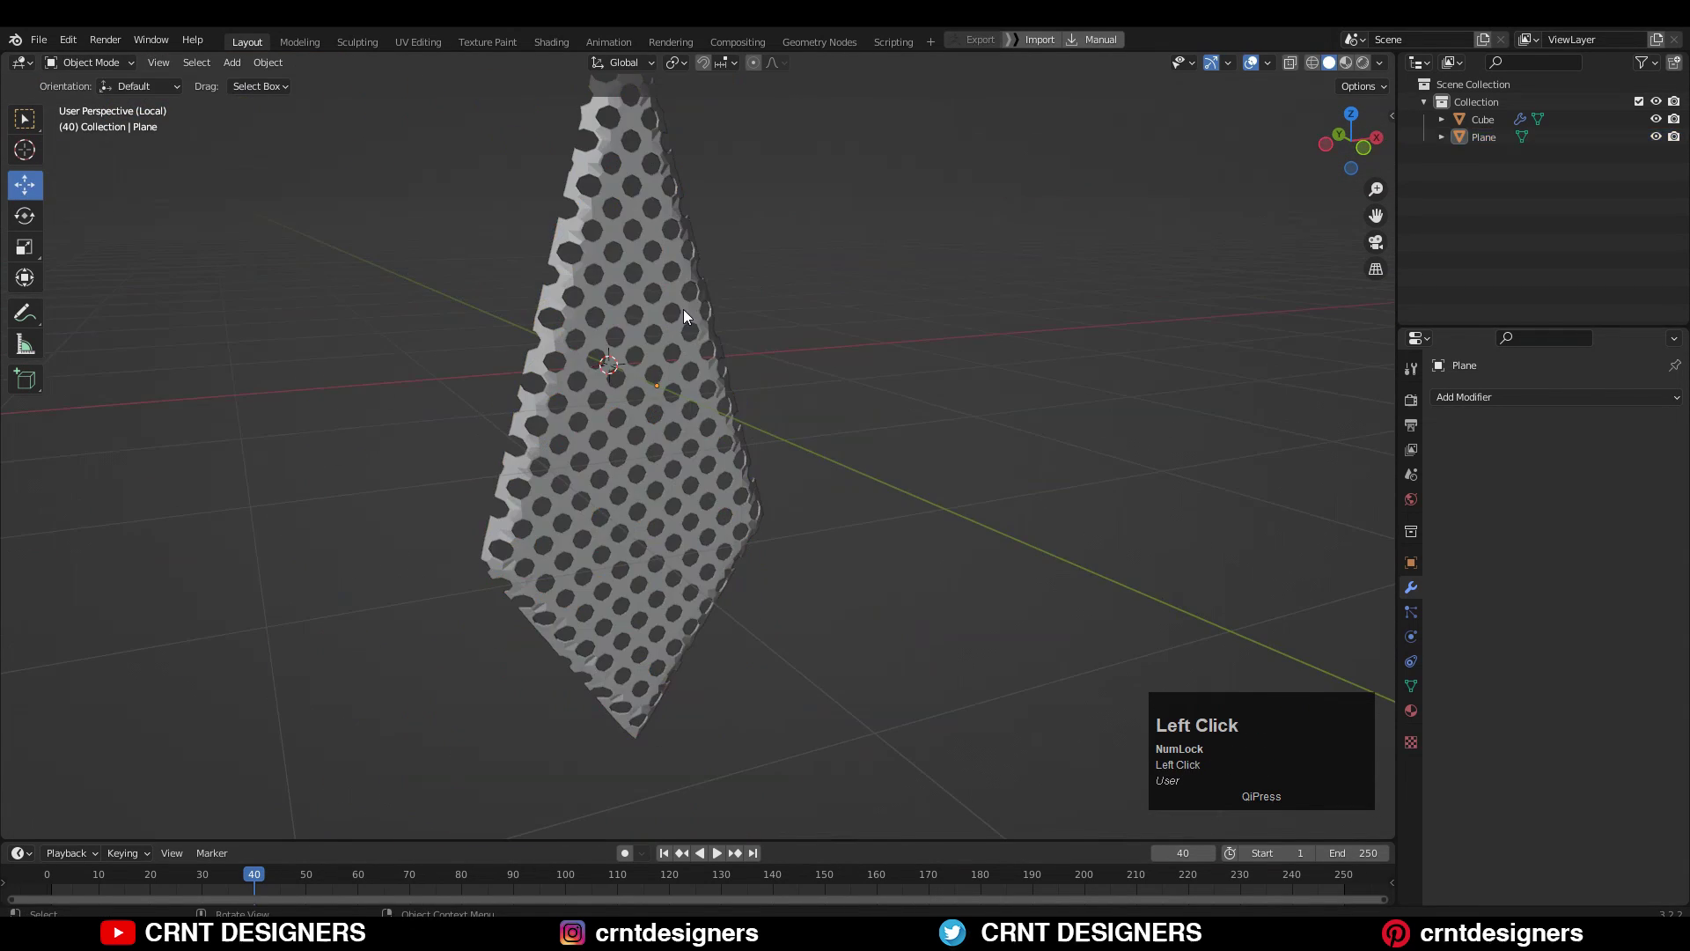
# Add a level 2 Subdivision modifier to the pattern object and shade it smooth.
pyautogui.click(683, 309)
pyautogui.moveTo(823, 308); pyautogui.dragTo(869, 313, button='middle')
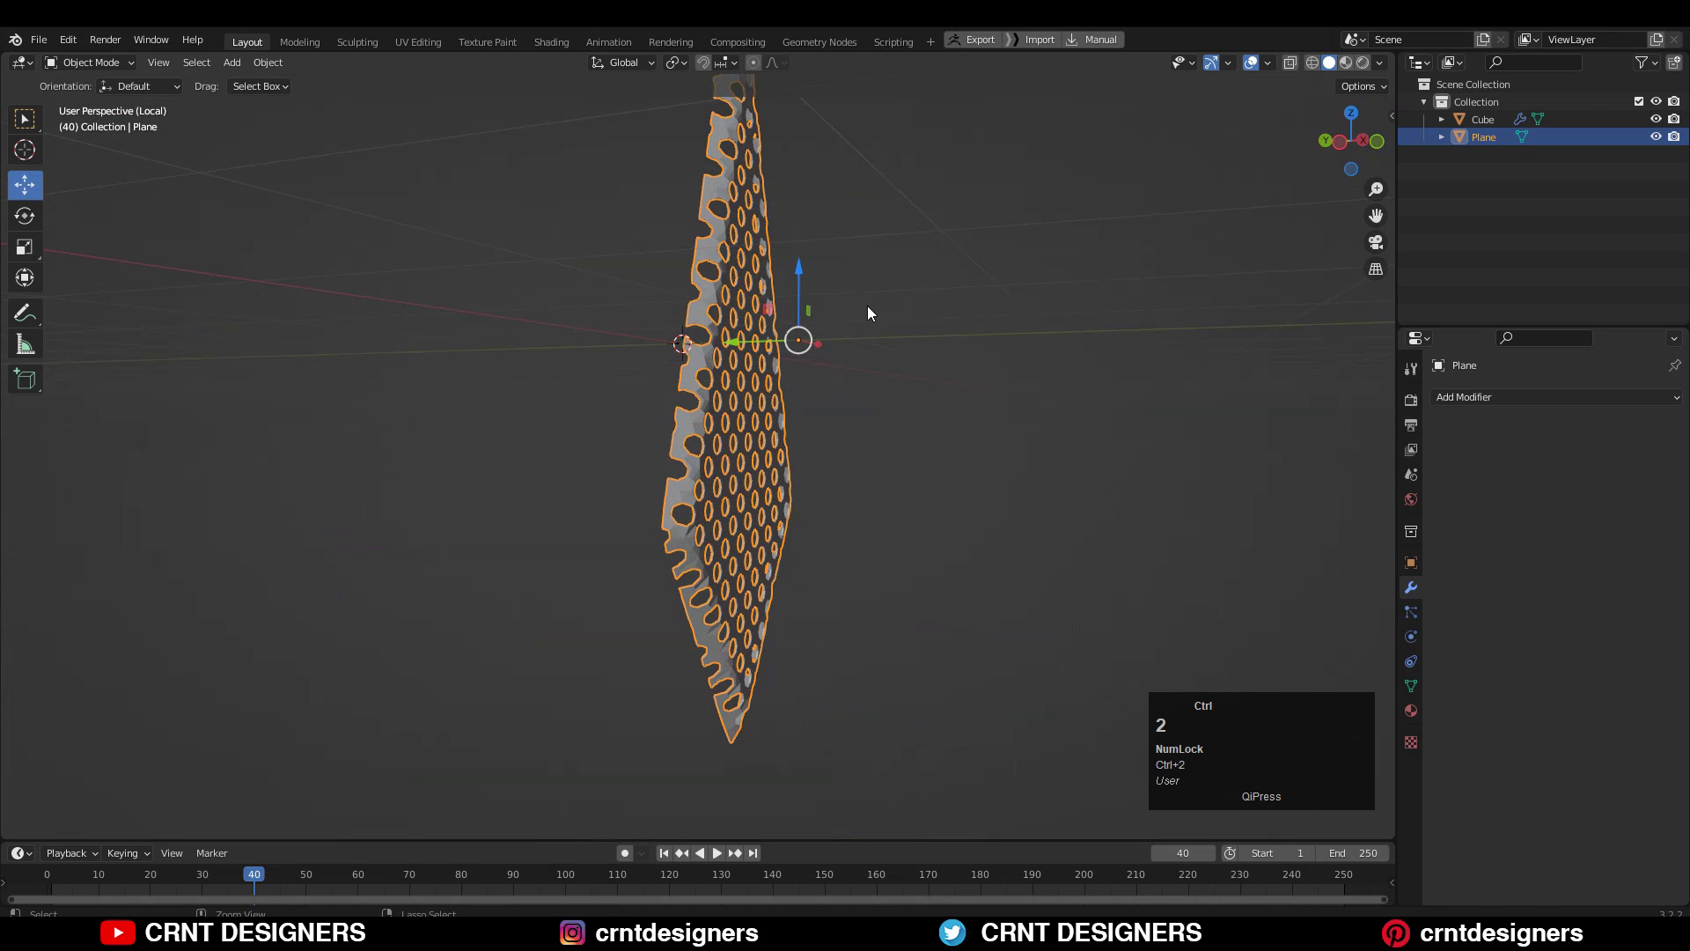
pyautogui.hotkey('ctrl', '2')
pyautogui.scroll(1, 884, 257)
pyautogui.moveTo(933, 264); pyautogui.dragTo(765, 356, button='middle')
pyautogui.scroll(1, 874, 266)
pyautogui.click(873, 266)
pyautogui.click(660, 261)
pyautogui.rightClick(660, 261)
pyautogui.click(656, 263)
pyautogui.click(801, 273)
pyautogui.scroll(-2, 801, 273)
pyautogui.scroll(1, 963, 279)
pyautogui.scroll(3, 990, 267)
pyautogui.scroll(-3, 891, 283)
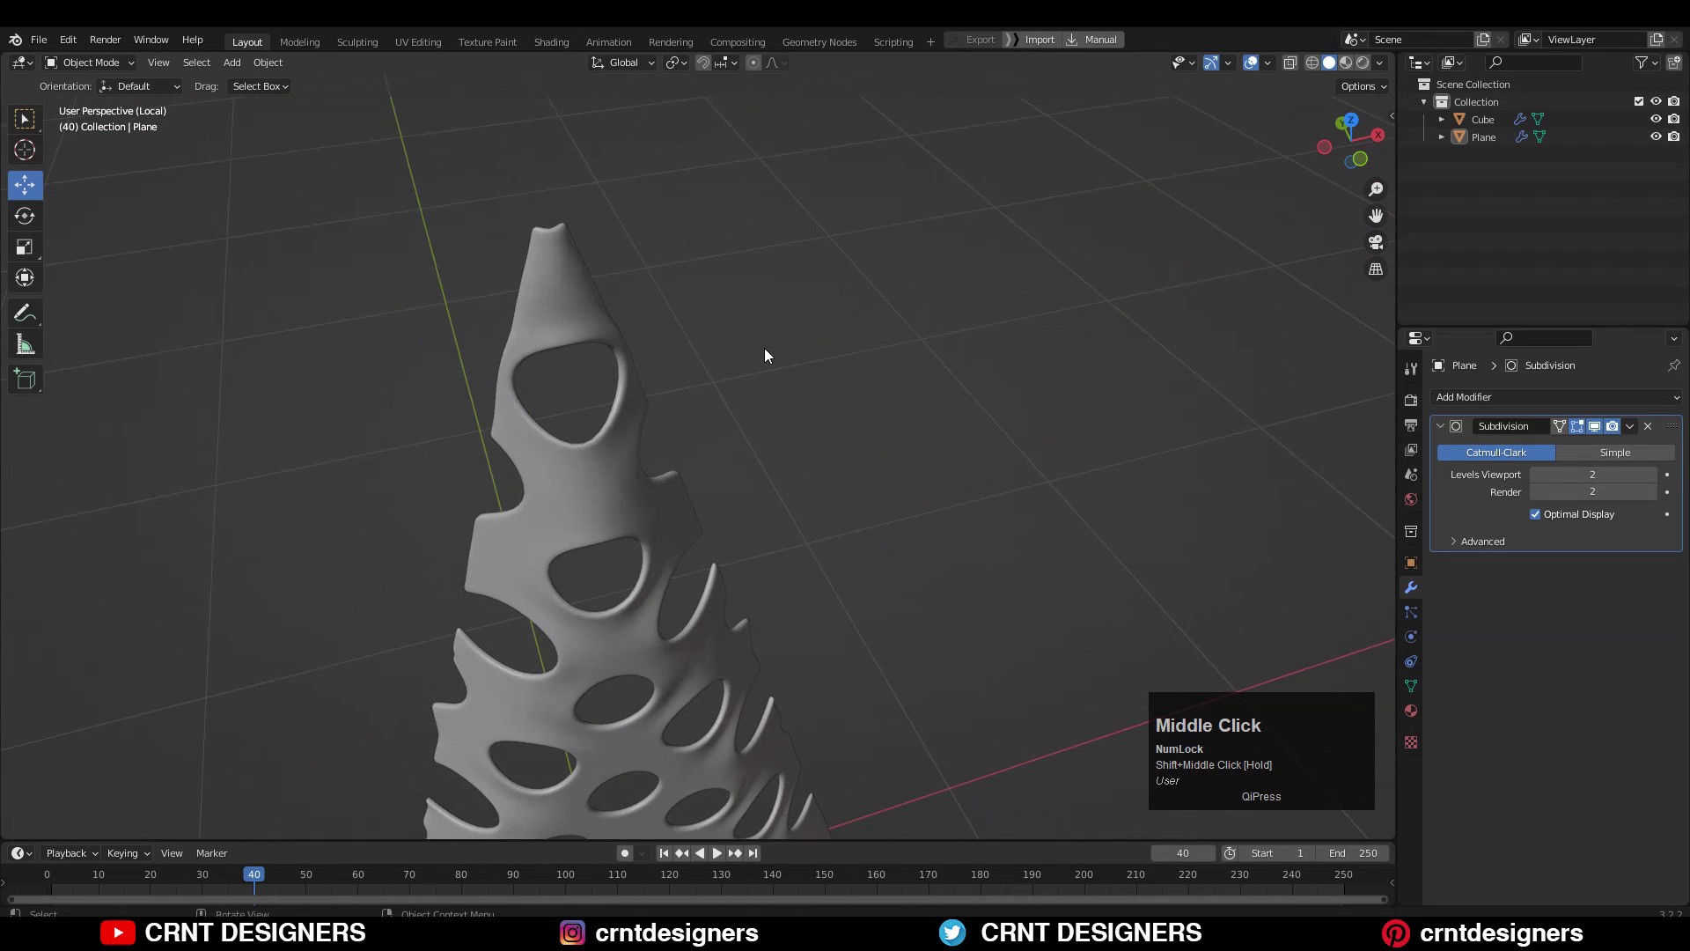
# Leave local view and extrude the face loop around the kite body's bevelled border outward into a raised frame.
pyautogui.press('Tab')
pyautogui.moveTo(584, 308); pyautogui.dragTo(922, 313, button='middle')
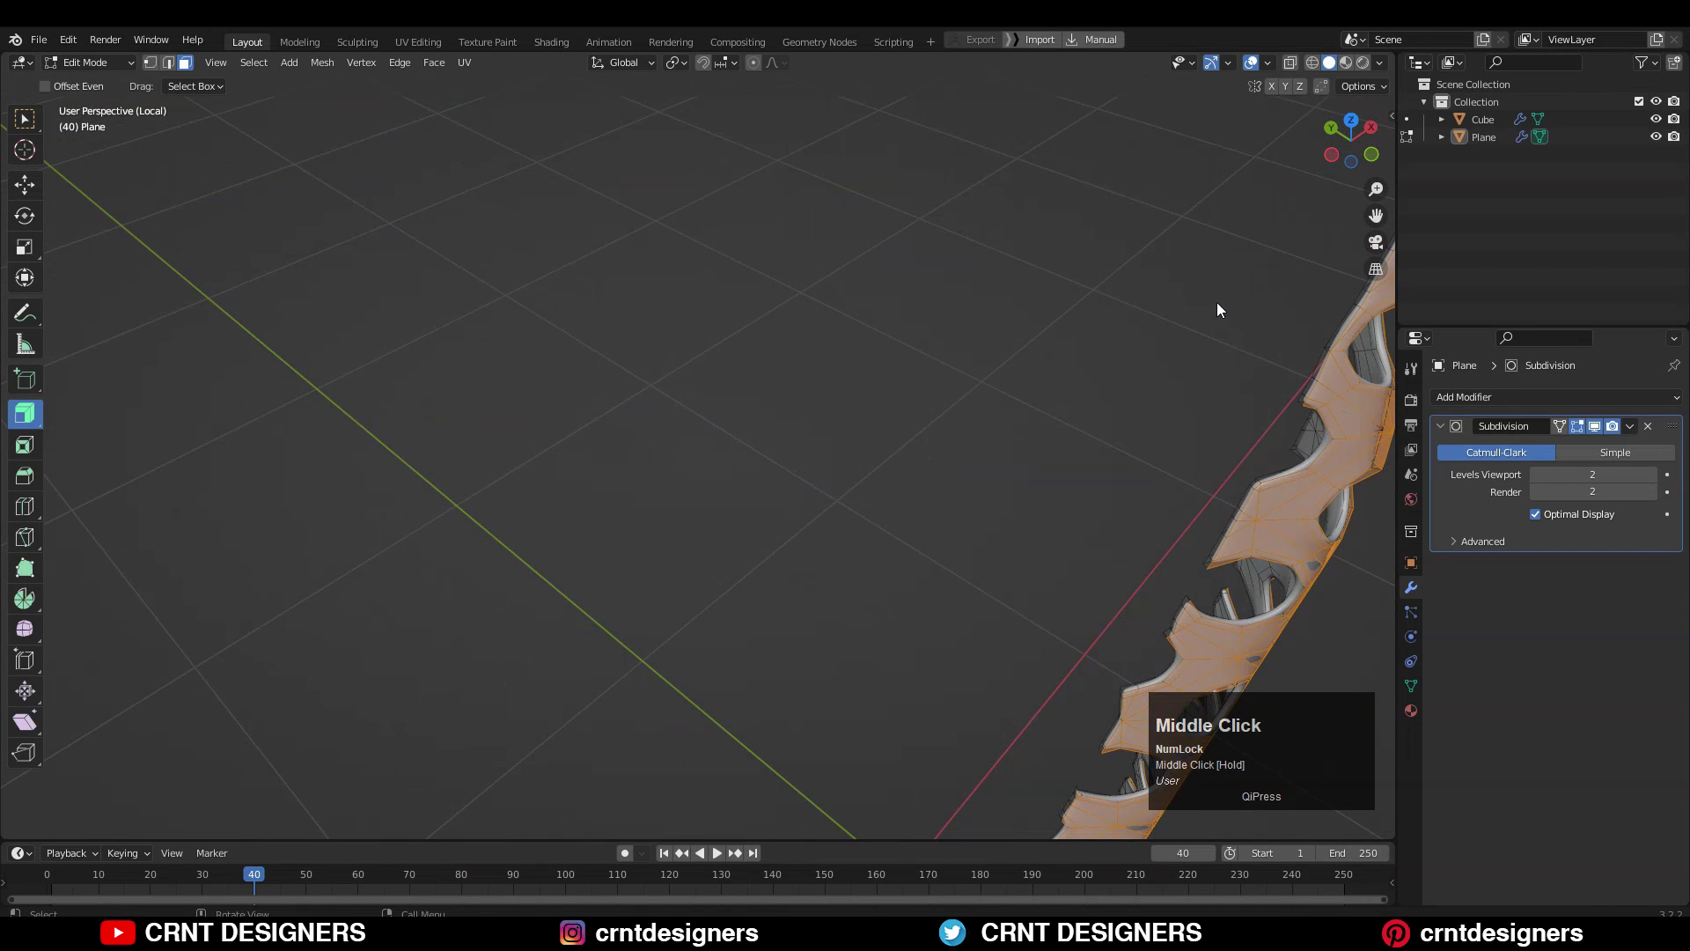
pyautogui.press('Tab')
pyautogui.keyDown('shift'); pyautogui.moveTo(1201, 303); pyautogui.dragTo(1079, 340, button='middle'); pyautogui.keyUp('shift')
pyautogui.keyDown('alt'); pyautogui.click(654, 456); pyautogui.keyUp('alt')
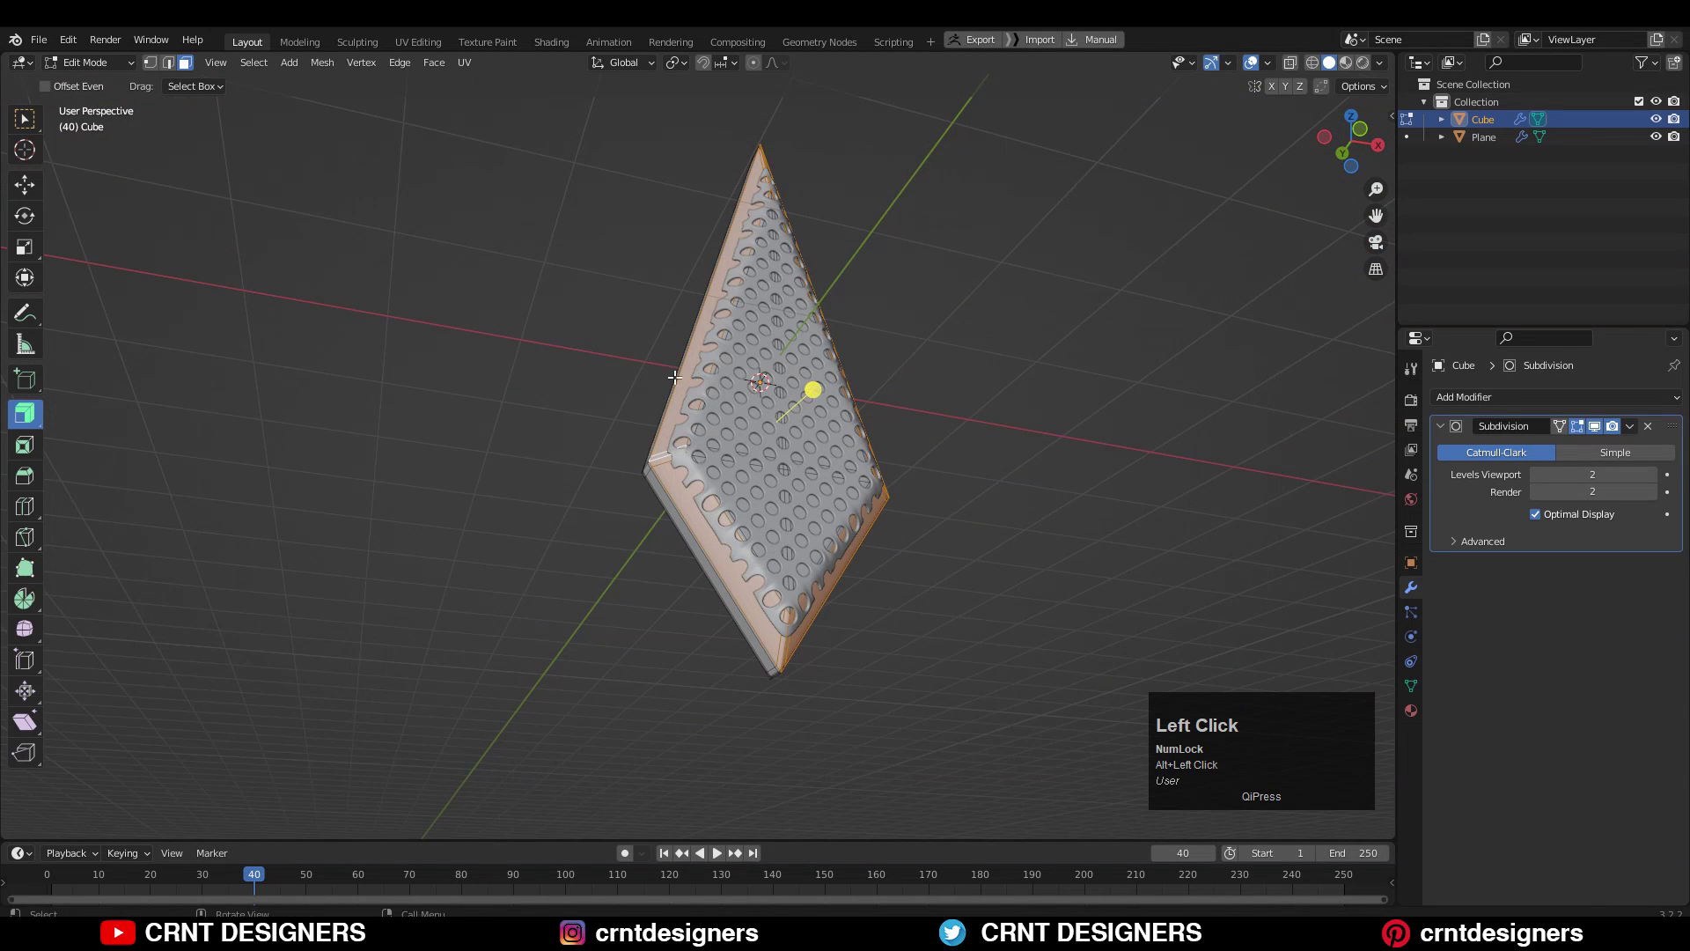
pyautogui.moveTo(748, 352); pyautogui.dragTo(764, 482, button='middle')
pyautogui.scroll(1, 740, 380)
pyautogui.scroll(-1, 776, 509)
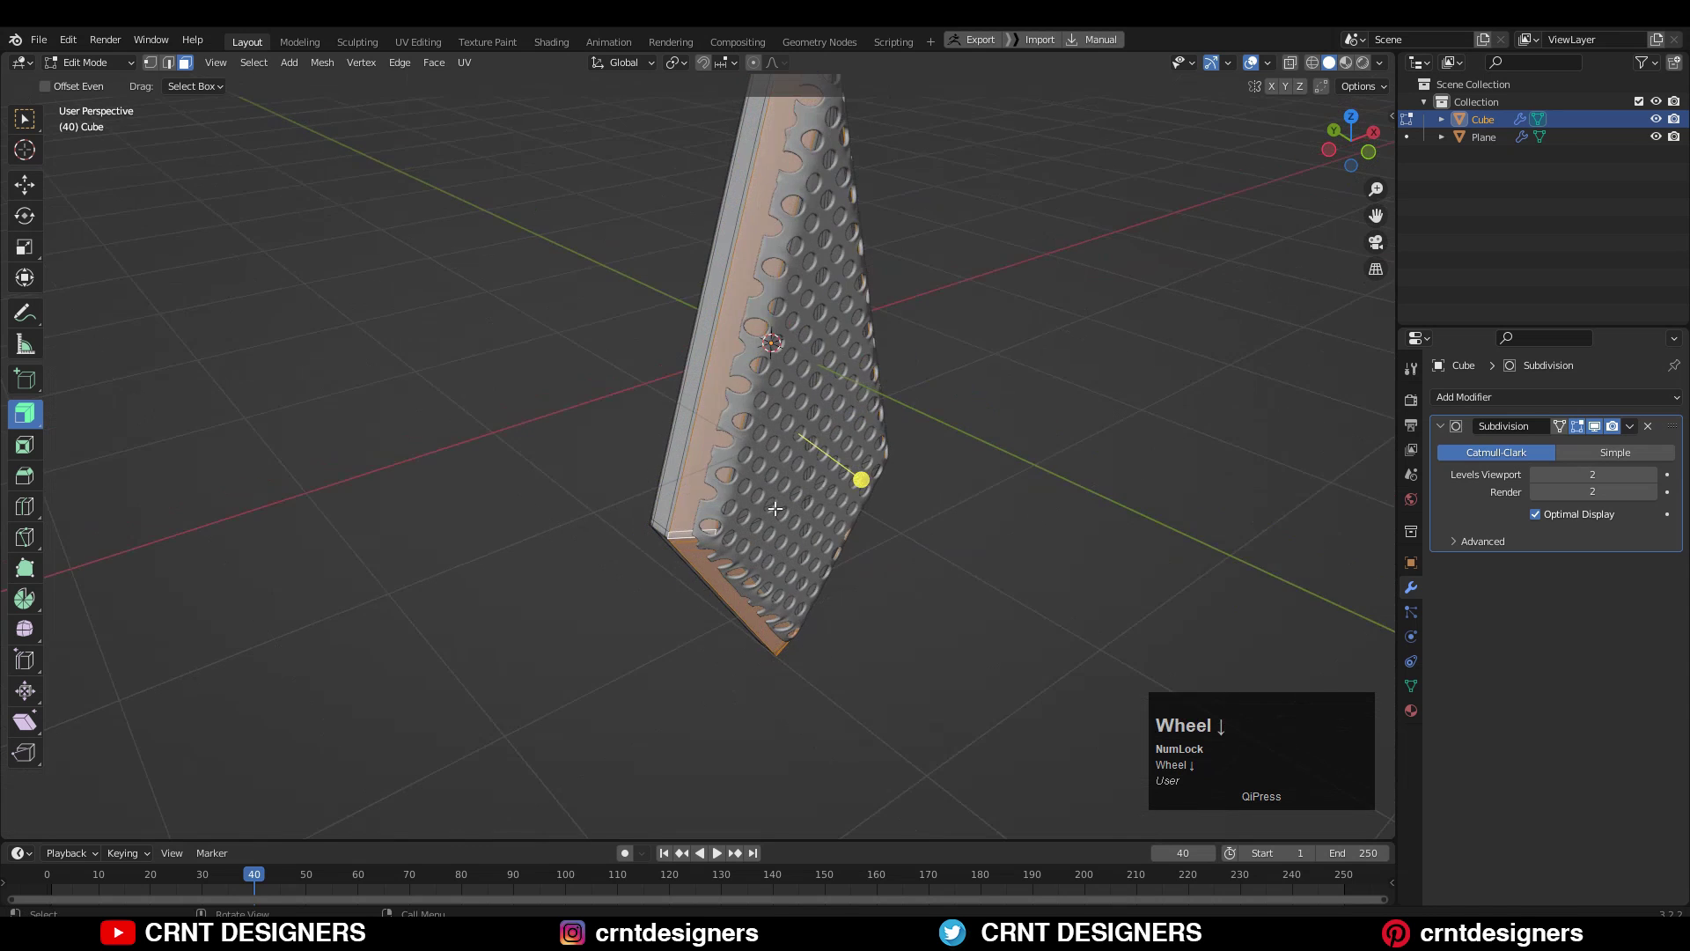
pyautogui.moveTo(732, 426); pyautogui.dragTo(927, 393, button='middle')
pyautogui.scroll(1, 875, 426)
pyautogui.click(927, 393)
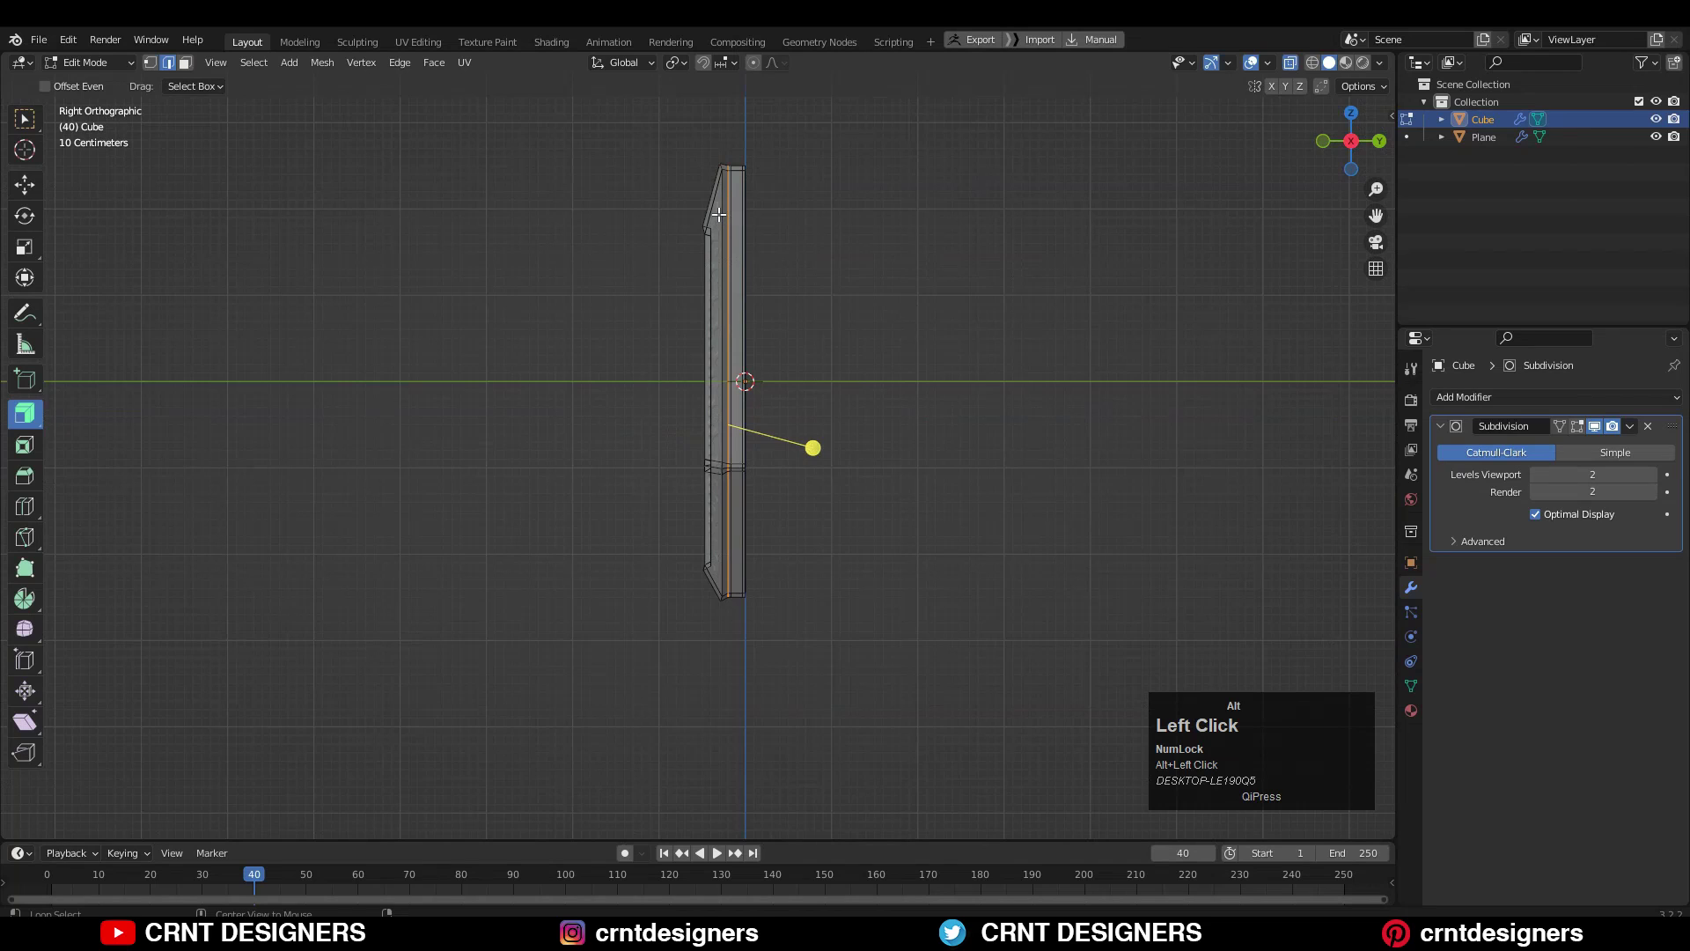
# Flatten the frame's rear and front edge loops in the right view by scaling them to 0 along Y.
pyautogui.scroll(1, 865, 229)
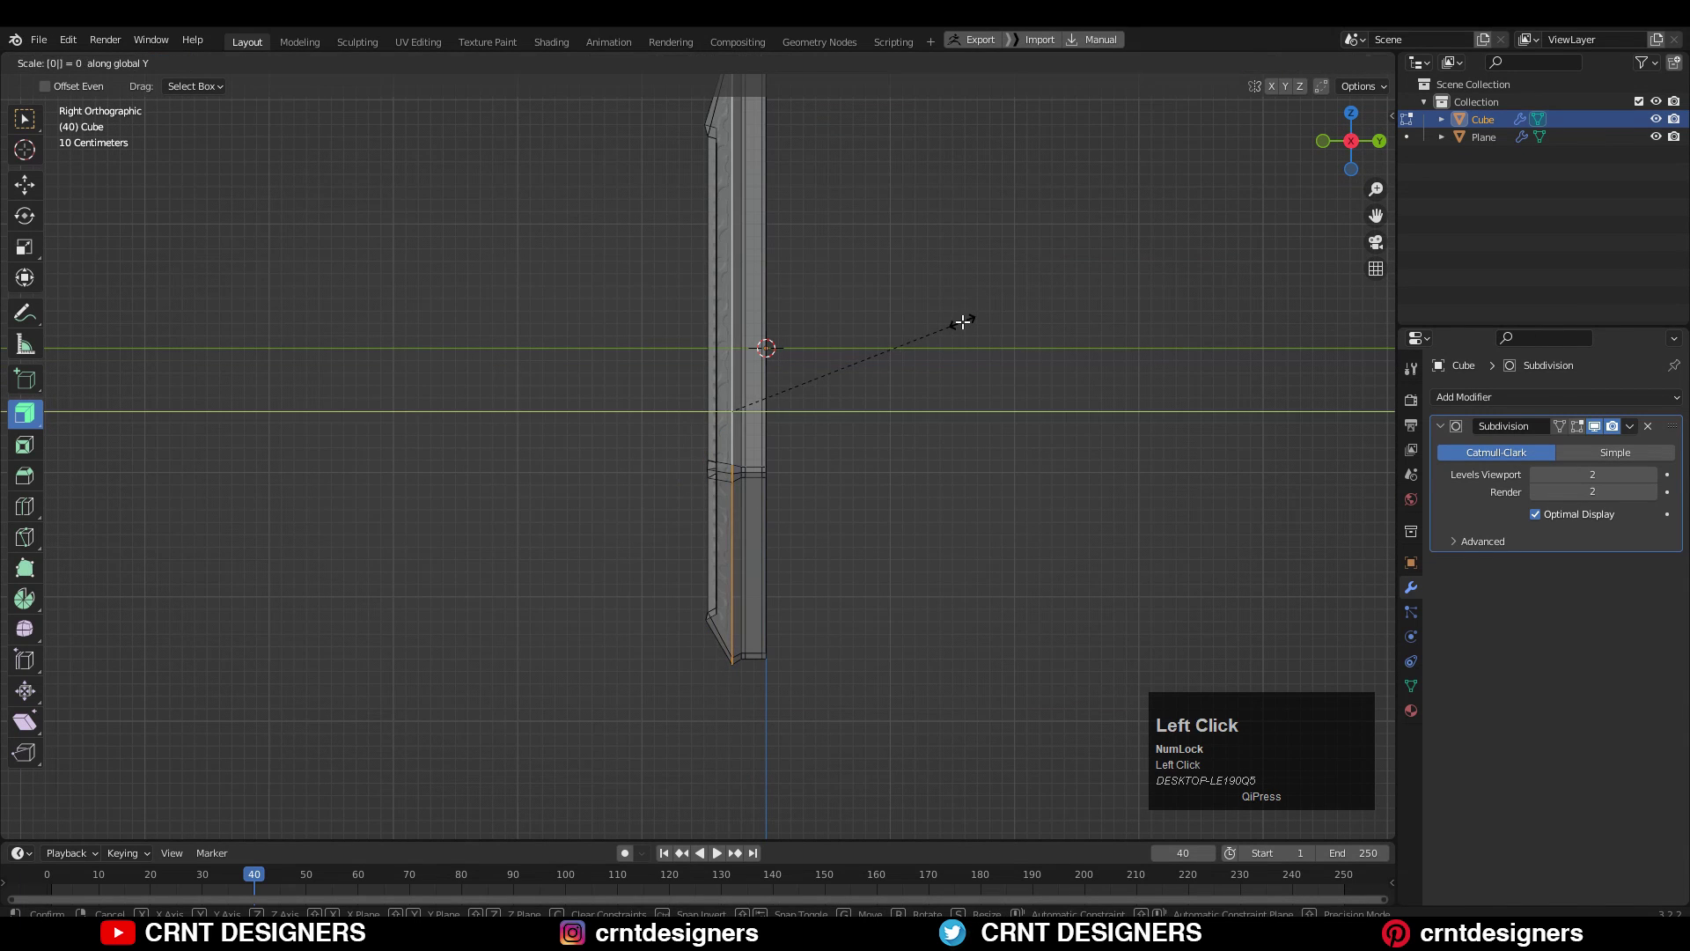
pyautogui.click(962, 322)
pyautogui.keyDown('alt'); pyautogui.click(709, 557); pyautogui.keyUp('alt')
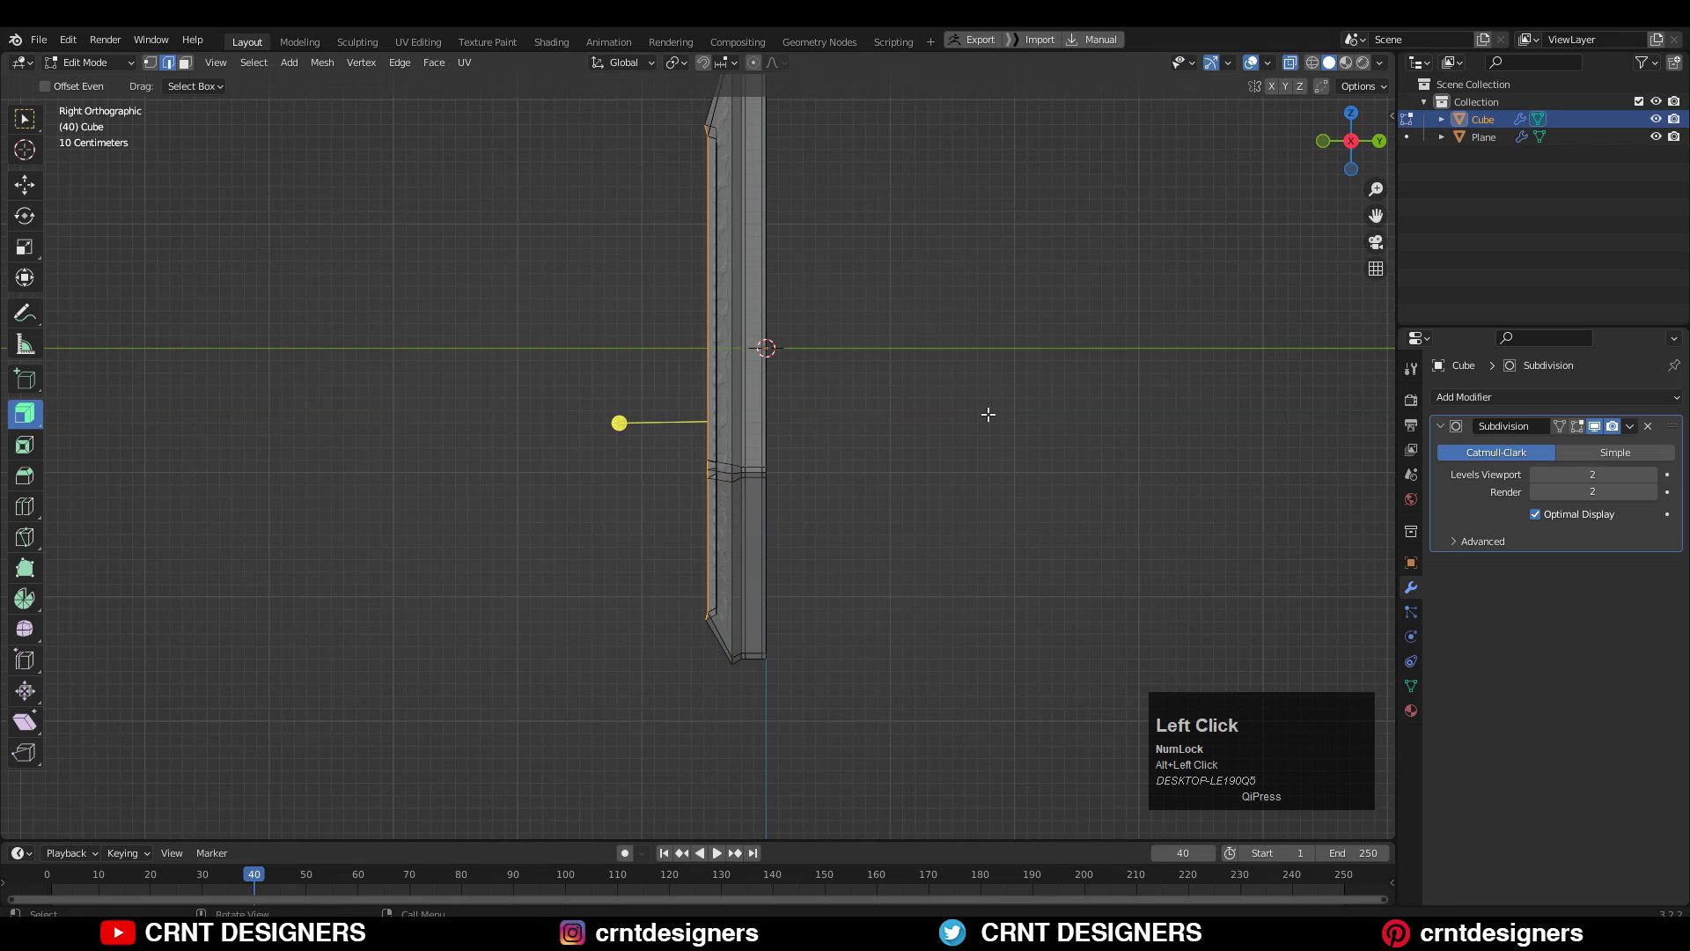
pyautogui.keyDown('shift'); pyautogui.moveTo(987, 414); pyautogui.dragTo(984, 367, button='middle'); pyautogui.keyUp('shift')
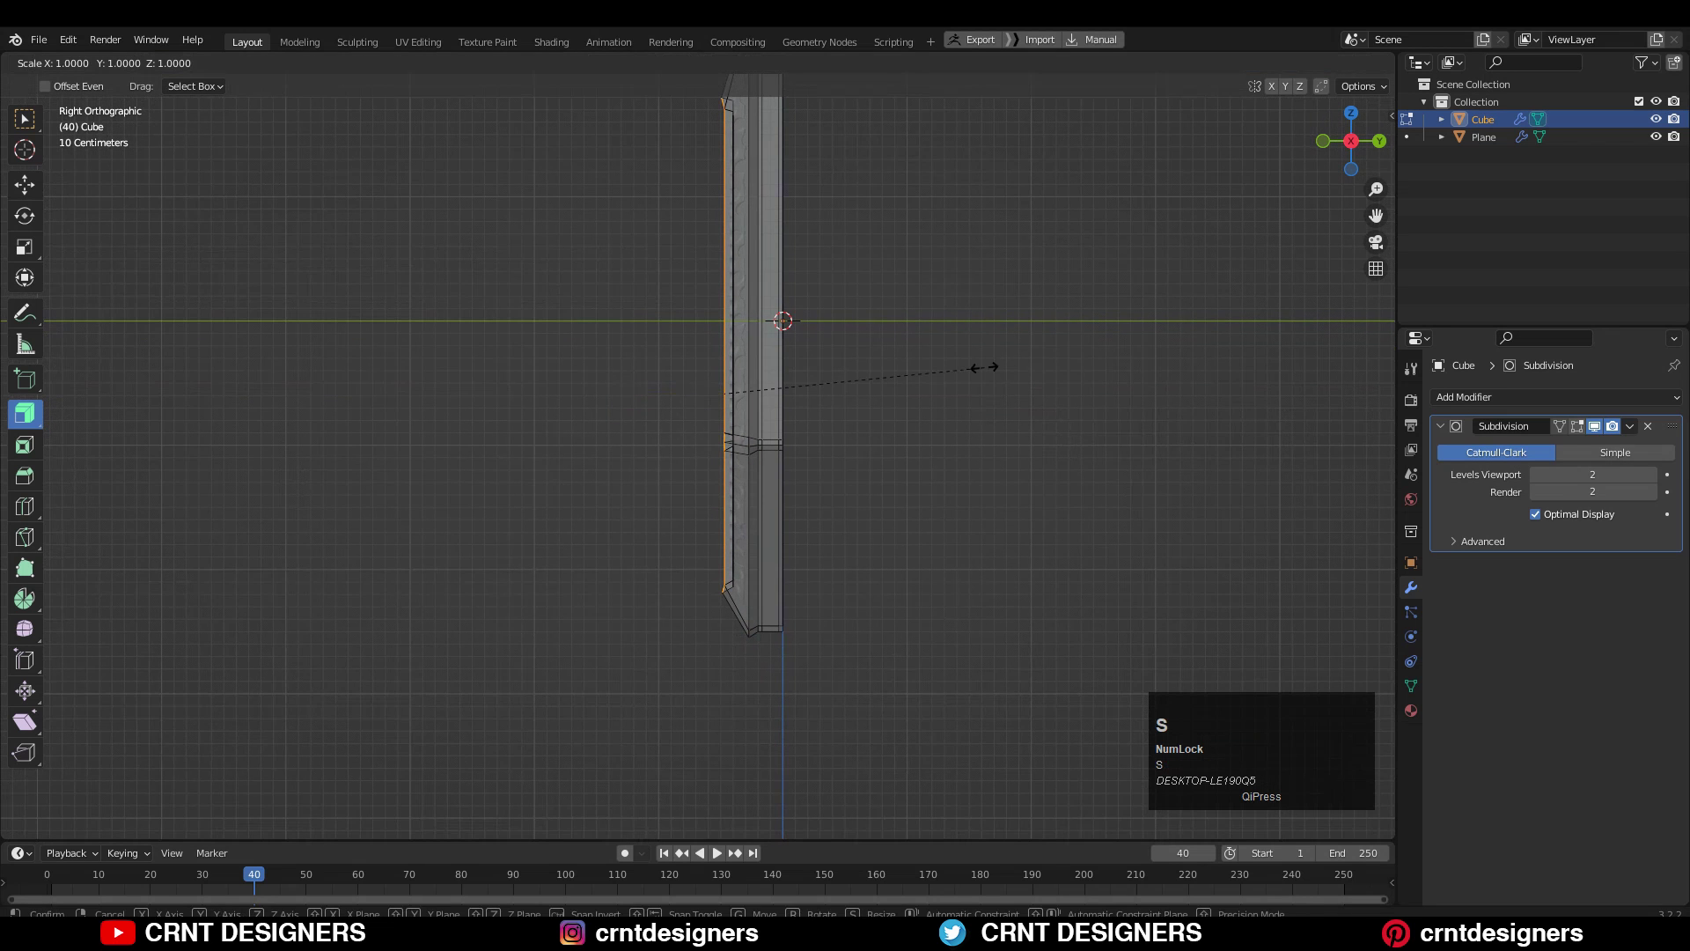
pyautogui.click(984, 367)
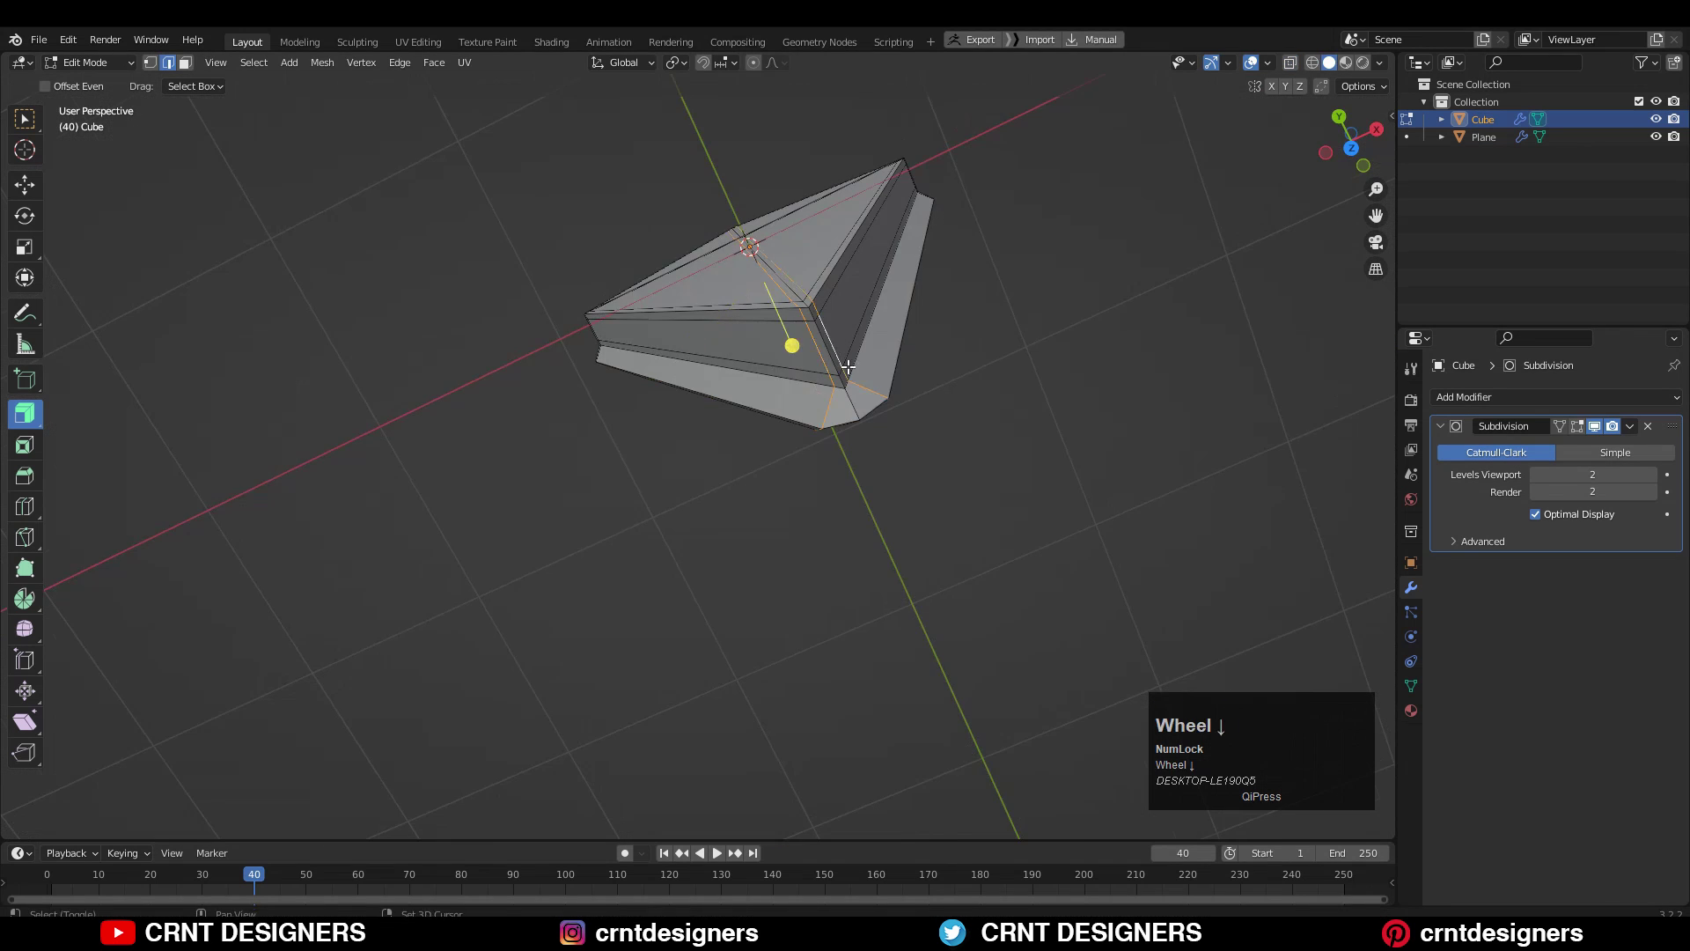
# Dissolve the supporting edge loops that run across the kite frame's corners.
pyautogui.moveTo(858, 370); pyautogui.dragTo(899, 427, button='middle')
pyautogui.scroll(3, 894, 215)
pyautogui.hotkey('ctrl', 'x')
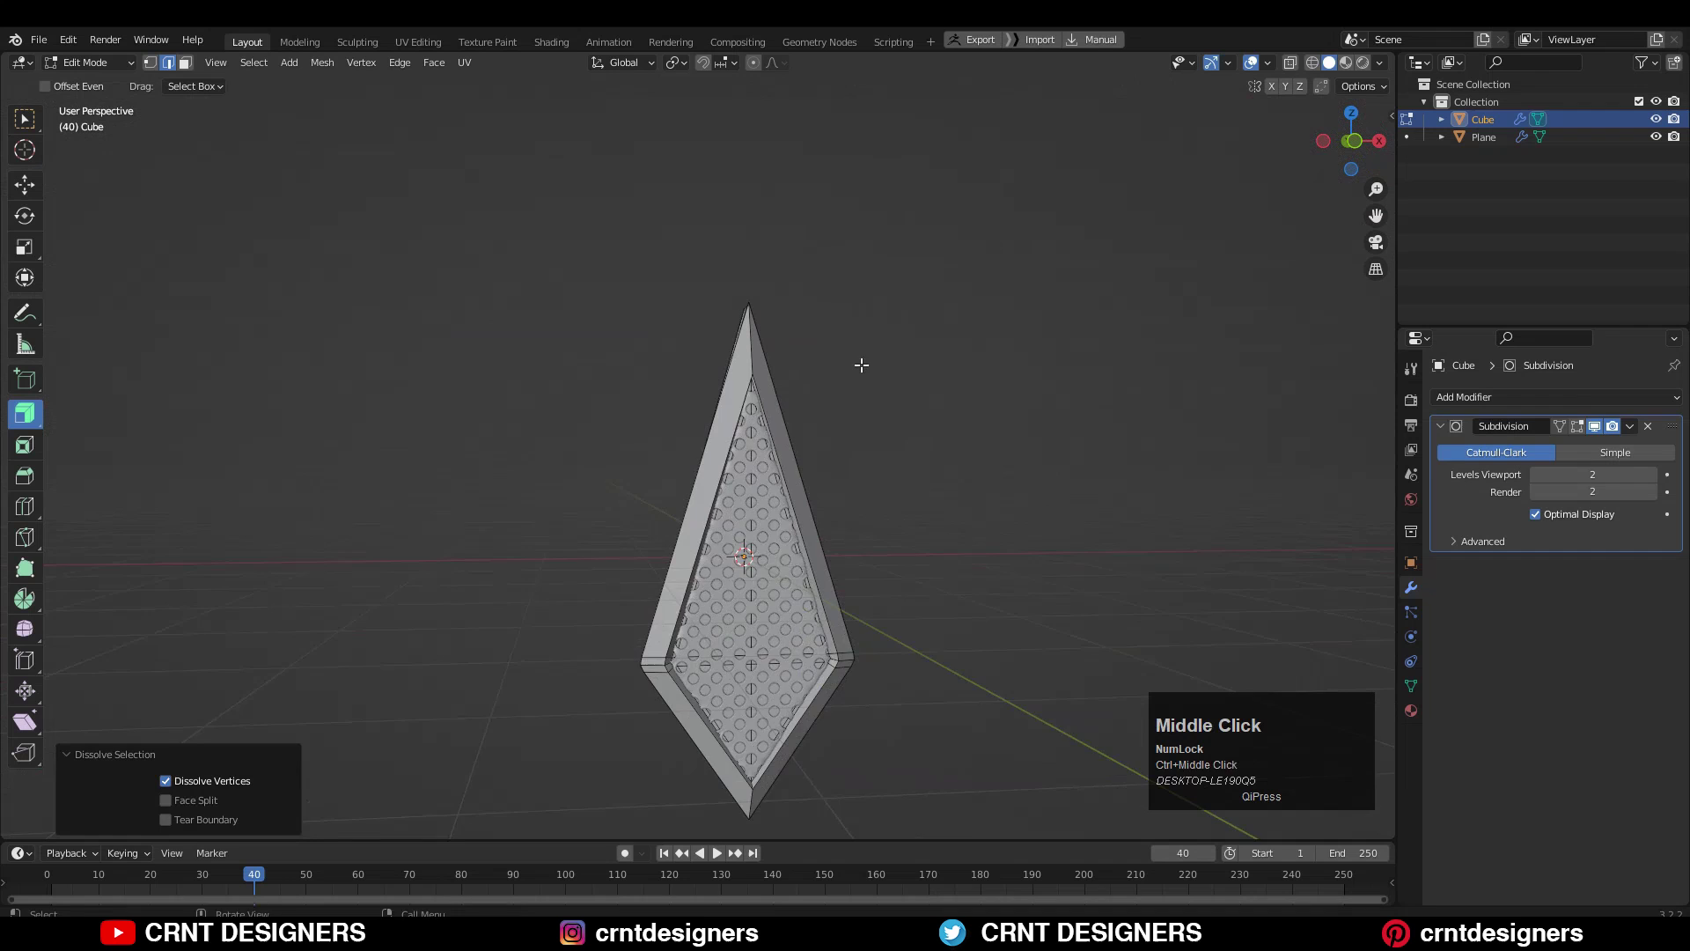
# Bevel the edge loops running through the frame's side corners and its upper and lower tips with 2 segments.
pyautogui.keyDown('alt'); pyautogui.keyDown('shift'); pyautogui.click(899, 427); pyautogui.keyUp('shift'); pyautogui.keyUp('alt')
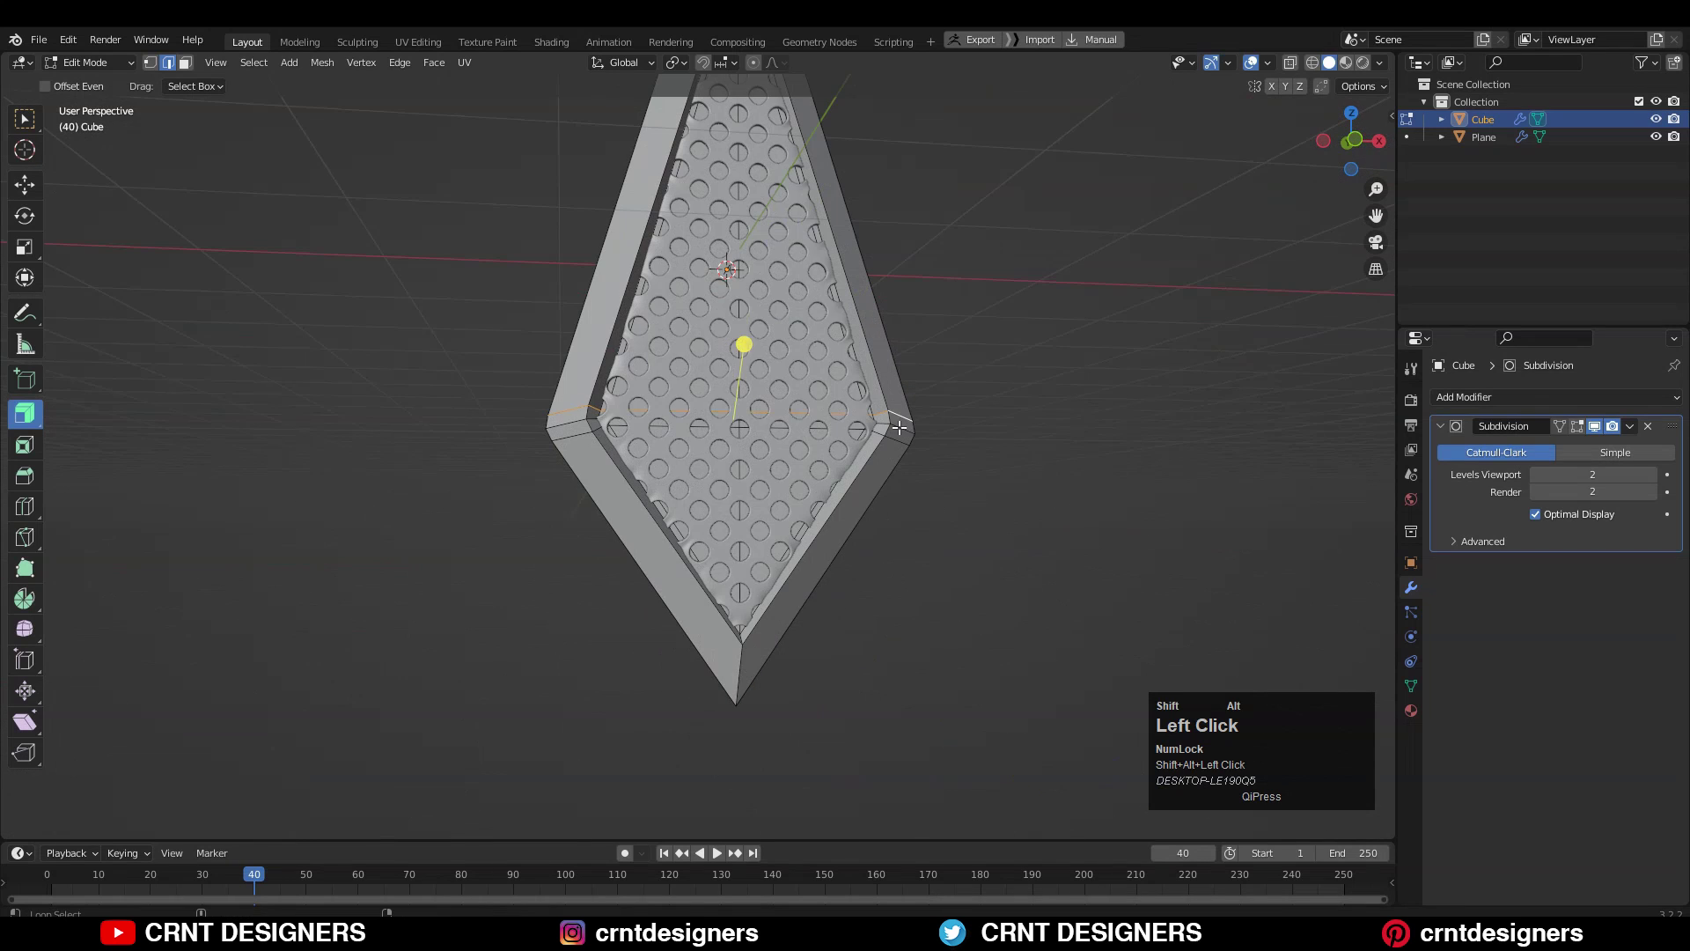
pyautogui.moveTo(763, 629); pyautogui.dragTo(717, 653, button='middle')
pyautogui.moveTo(844, 183); pyautogui.dragTo(875, 344, button='middle')
pyautogui.hotkey('ctrl', 'b')
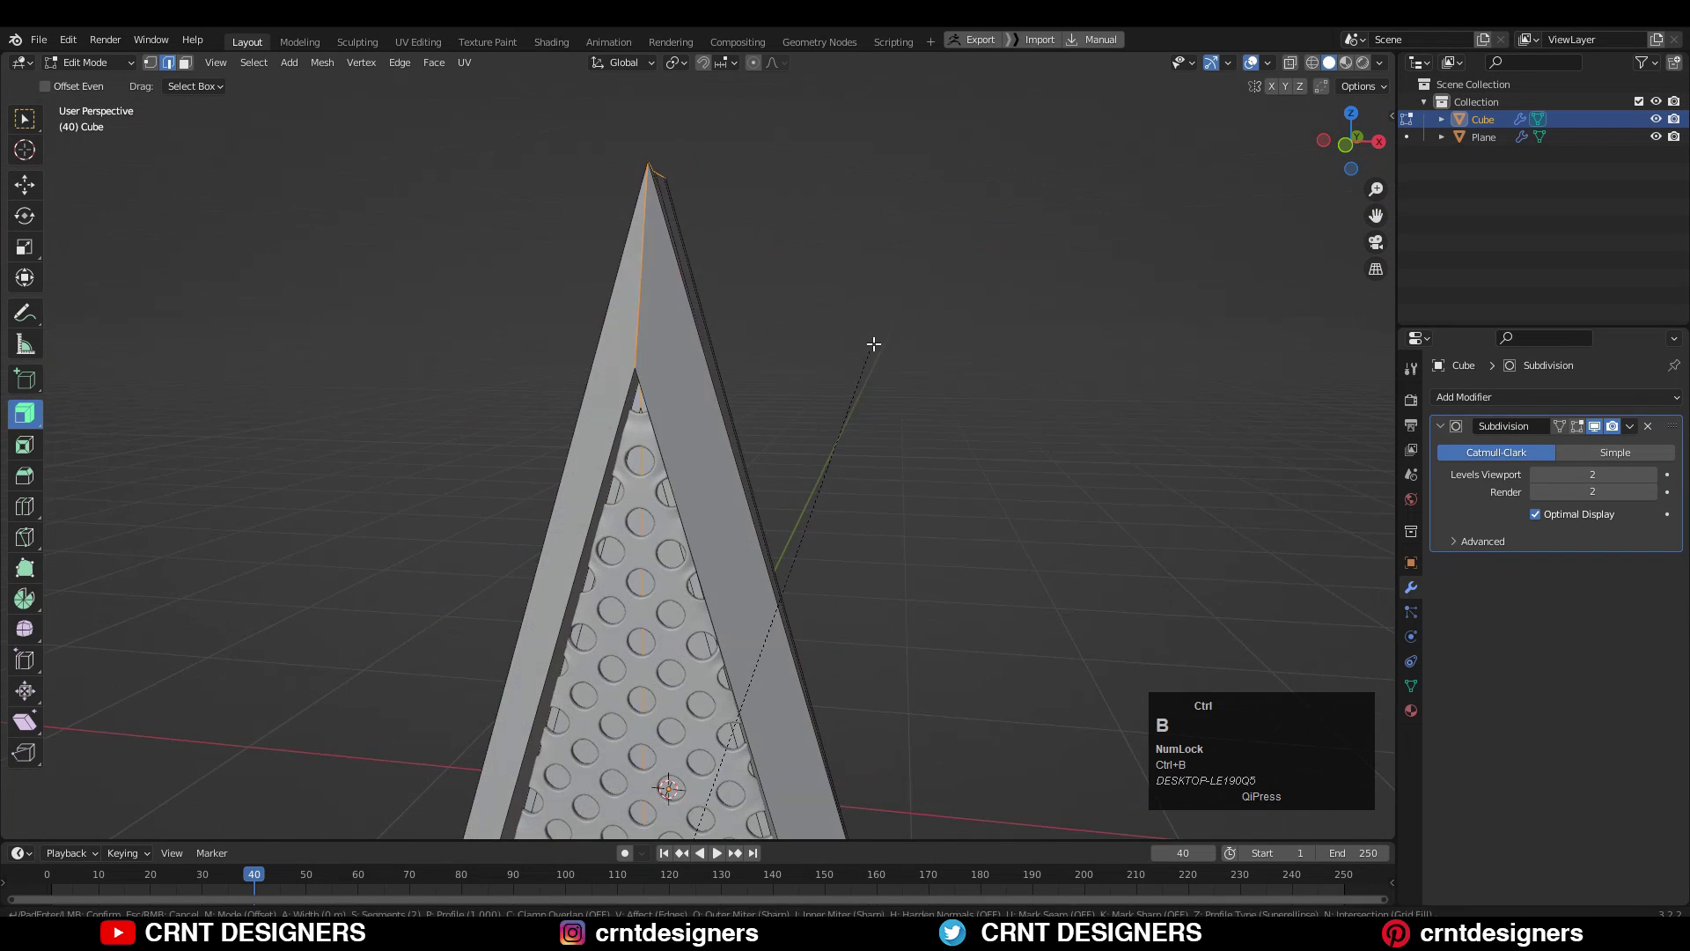
pyautogui.click(873, 336)
pyautogui.scroll(-3, 755, 454)
pyautogui.moveTo(755, 454); pyautogui.dragTo(783, 256, button='middle')
pyautogui.moveTo(783, 255); pyautogui.dragTo(634, 300, button='middle')
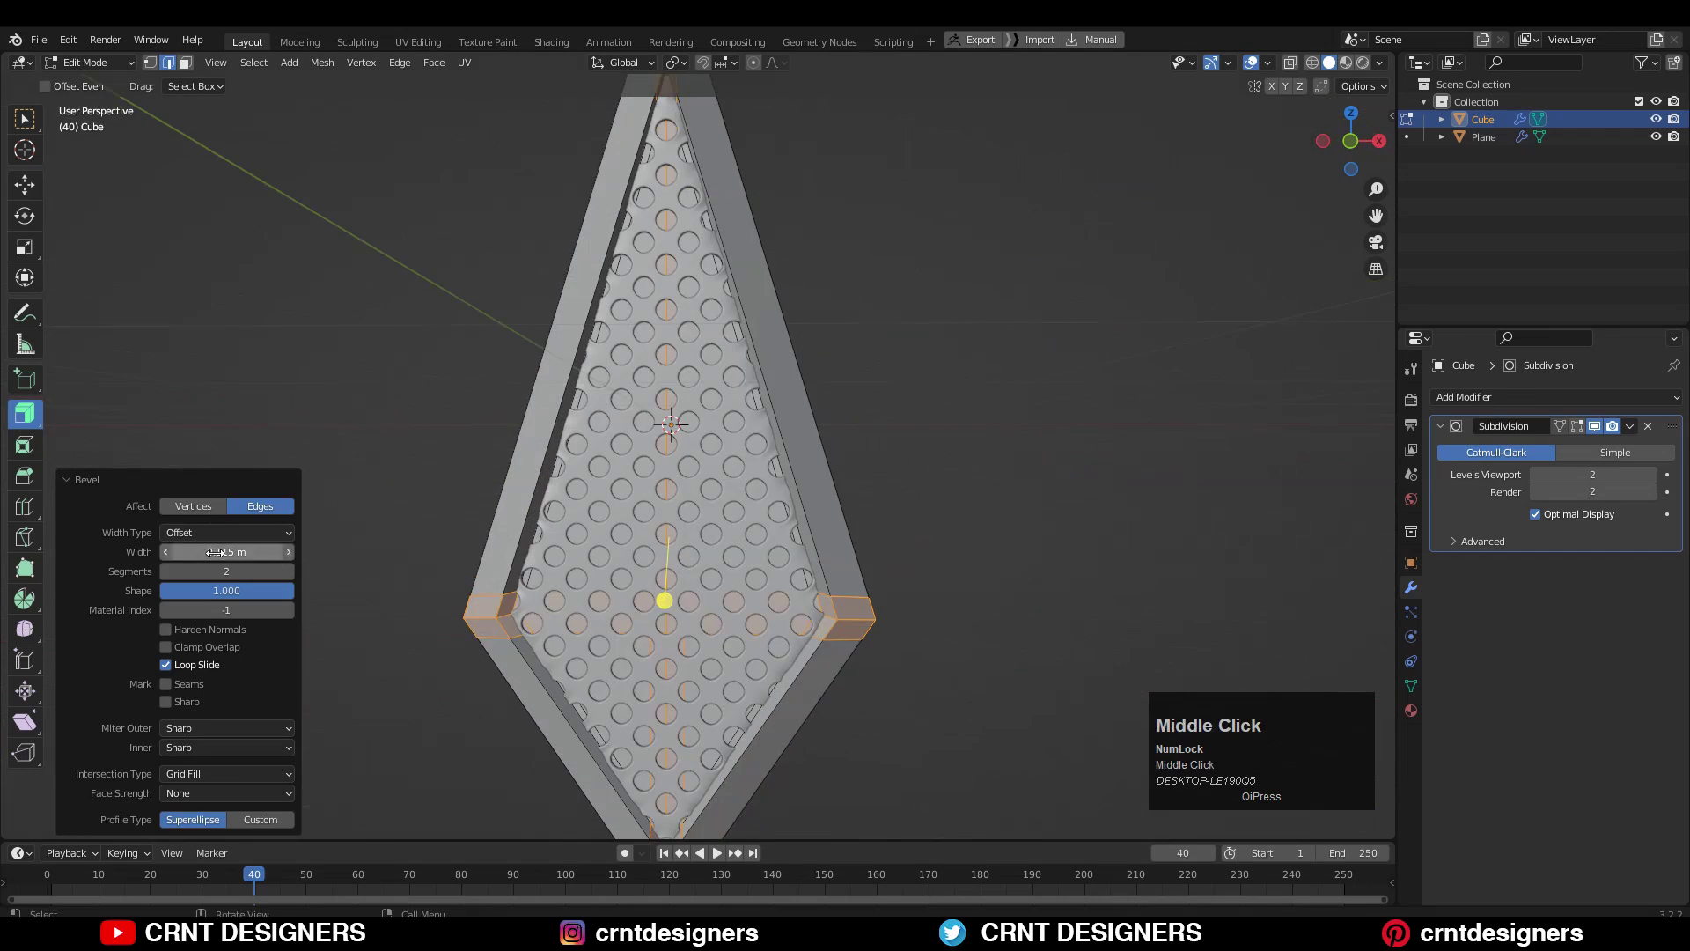
pyautogui.press('Tab')
pyautogui.scroll(-3, 808, 483)
# Bevel the frame's outer and inner edge loops with a width of 0.0212 m and 2 segments.
pyautogui.moveTo(807, 483); pyautogui.dragTo(758, 456, button='middle')
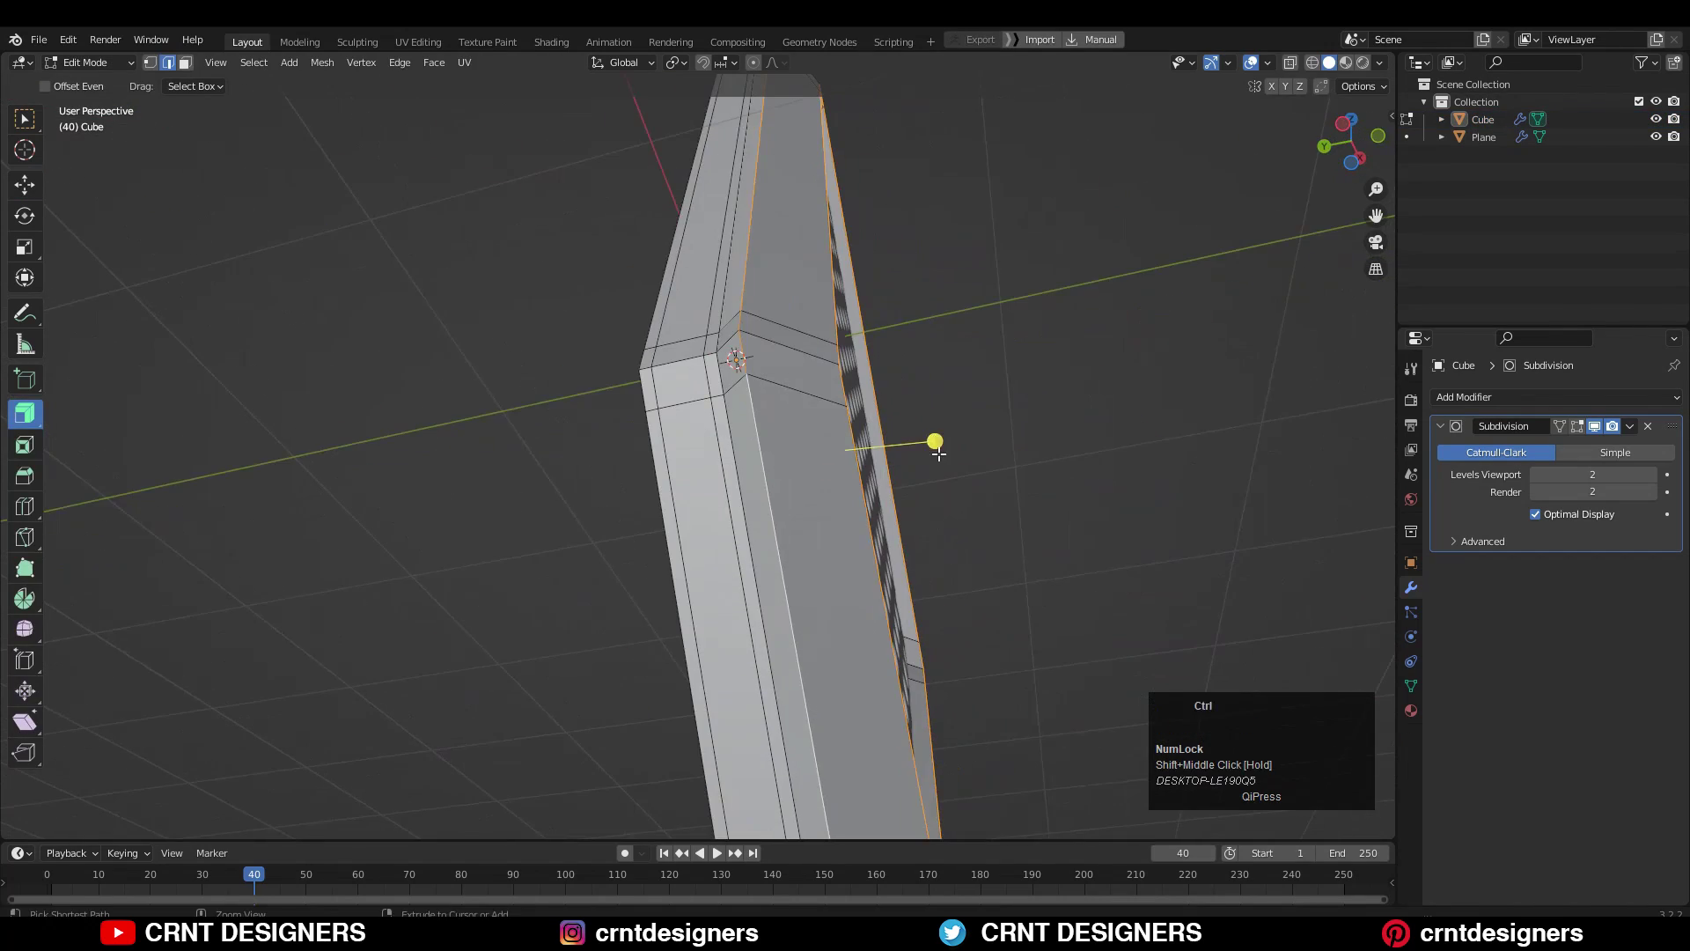
pyautogui.keyDown('alt'); pyautogui.keyDown('shift'); pyautogui.click(762, 493); pyautogui.keyUp('shift'); pyautogui.keyUp('alt')
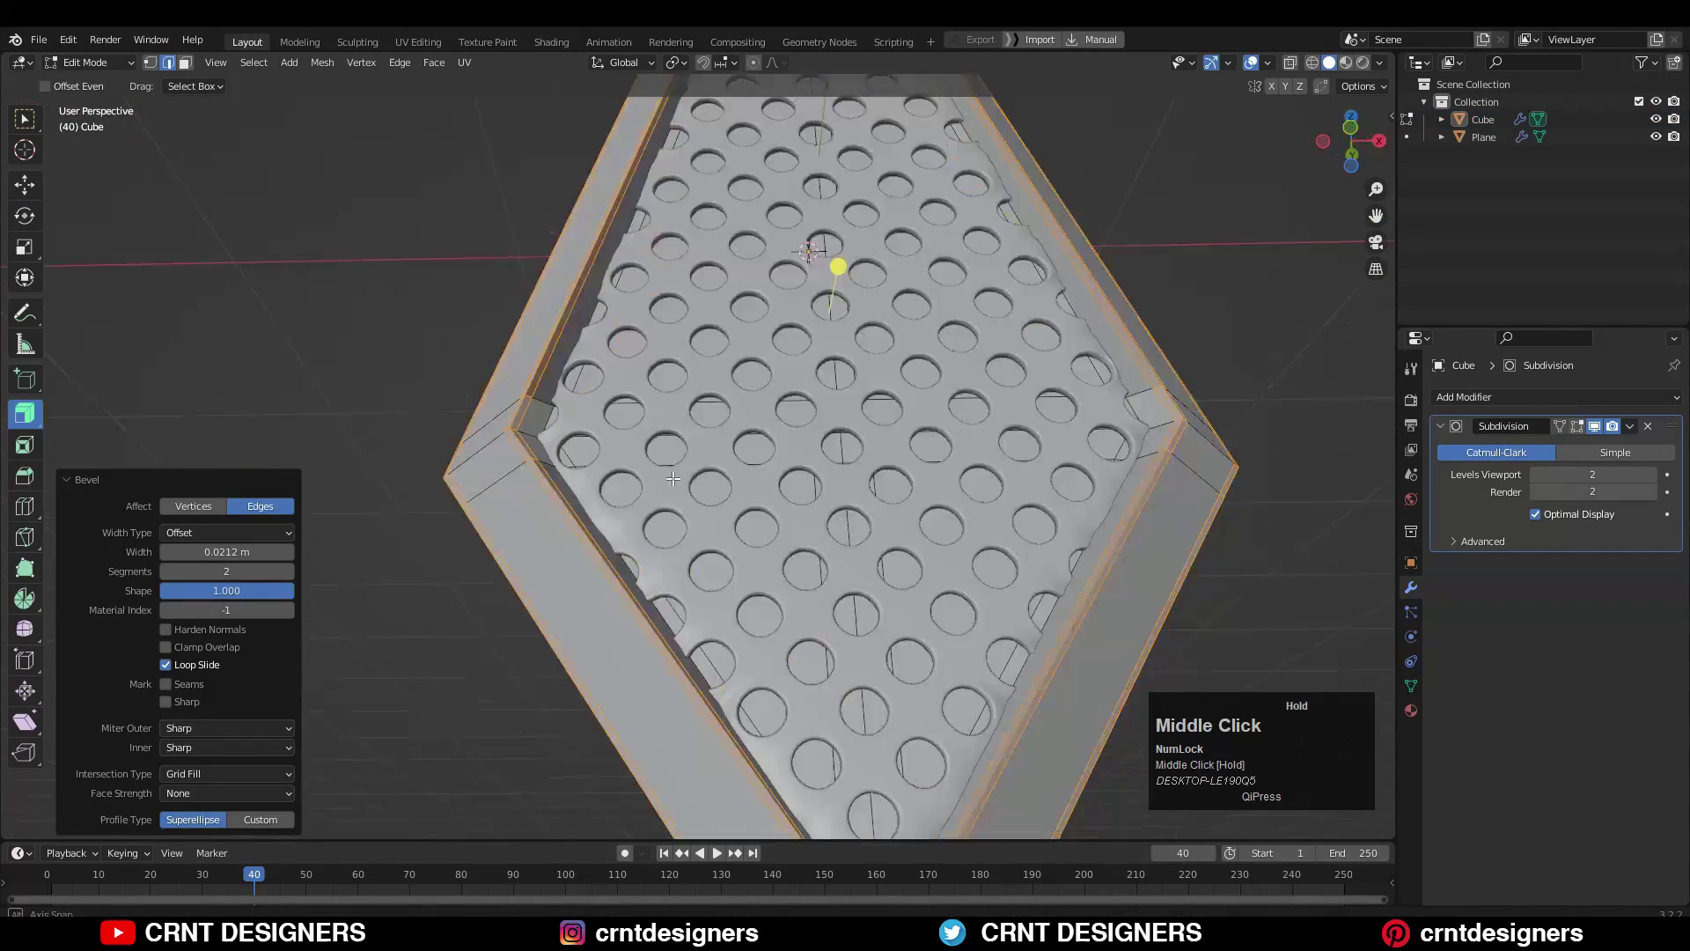
pyautogui.moveTo(673, 478); pyautogui.dragTo(641, 505, button='middle')
pyautogui.keyDown('alt'); pyautogui.click(453, 488); pyautogui.keyUp('alt')
pyautogui.keyDown('shift'); pyautogui.moveTo(454, 489); pyautogui.dragTo(653, 478, button='middle'); pyautogui.keyUp('shift')
pyautogui.keyDown('ctrl'); pyautogui.moveTo(654, 478); pyautogui.dragTo(782, 453, button='middle'); pyautogui.keyUp('ctrl')
pyautogui.click(750, 457)
pyautogui.scroll(-6, 750, 457)
pyautogui.press('Tab')
# Hide the viewport overlays and review the finished ornament from the front and at an angle.
pyautogui.scroll(-3, 782, 452)
pyautogui.keyDown('shift'); pyautogui.moveTo(782, 453); pyautogui.dragTo(853, 515, button='middle'); pyautogui.keyUp('shift')
pyautogui.scroll(5, 858, 540)
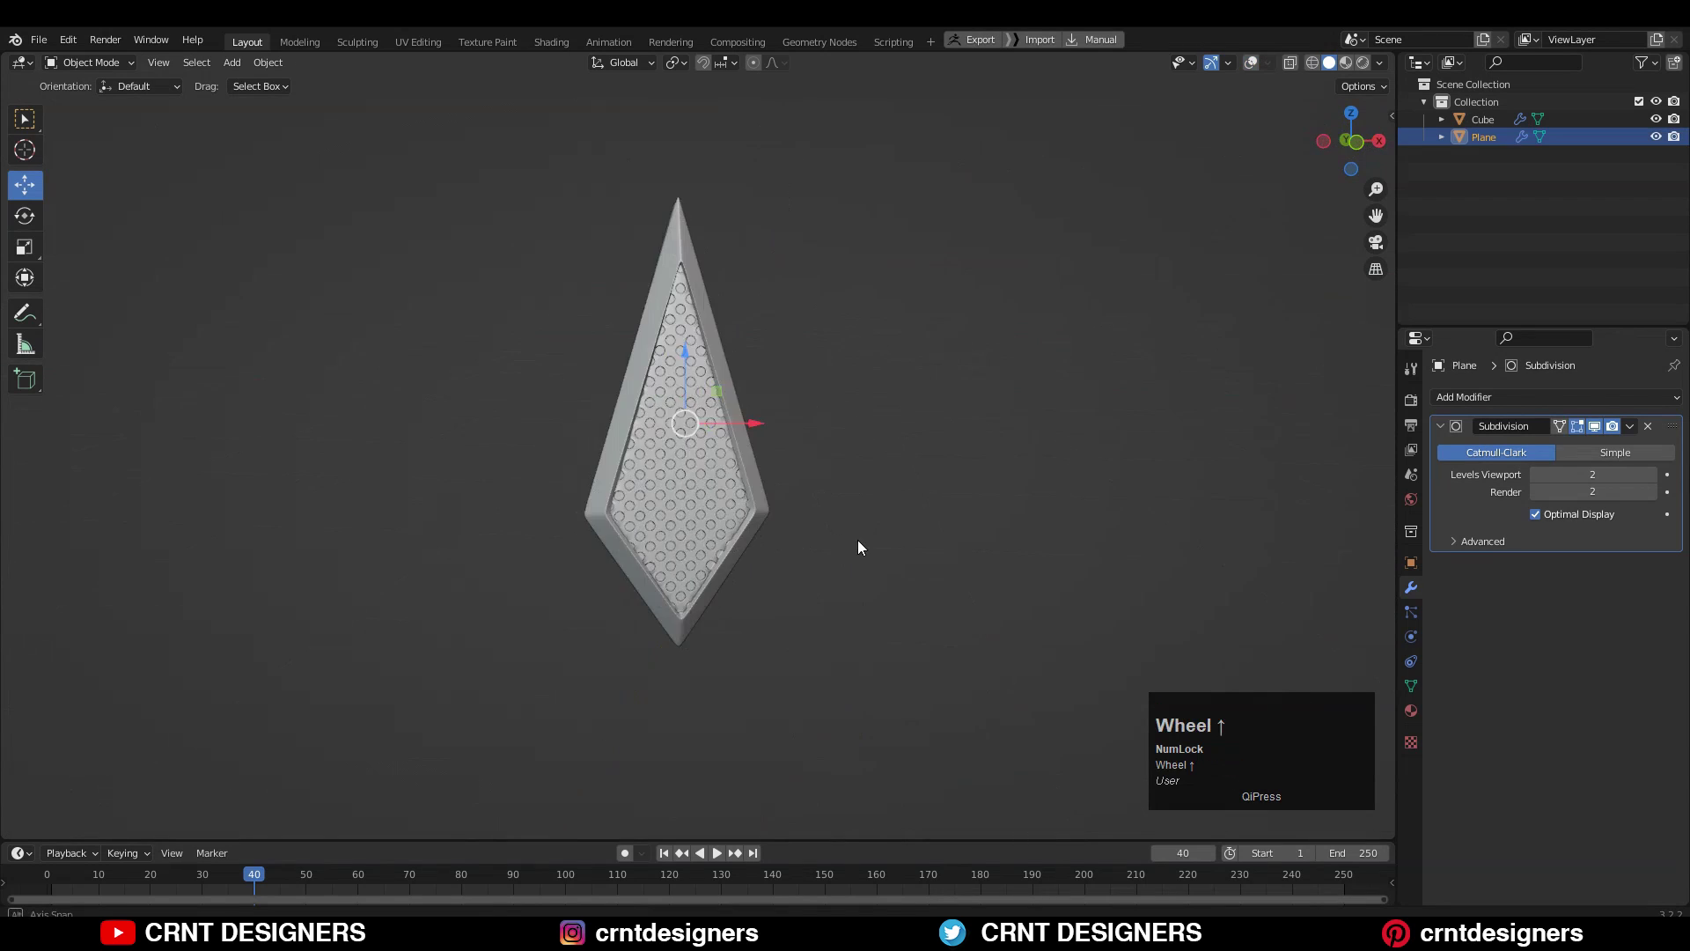
pyautogui.moveTo(489, 421)
pyautogui.mouseDown(button='middle')
pyautogui.moveTo(457, 513)
pyautogui.moveTo(381, 494)
pyautogui.moveTo(362, 392)
pyautogui.moveTo(500, 283)
pyautogui.moveTo(743, 411)
pyautogui.moveTo(849, 411)
pyautogui.moveTo(679, 434)
pyautogui.moveTo(731, 453)
pyautogui.moveTo(730, 394)
pyautogui.moveTo(736, 420)
pyautogui.mouseUp(button='middle')
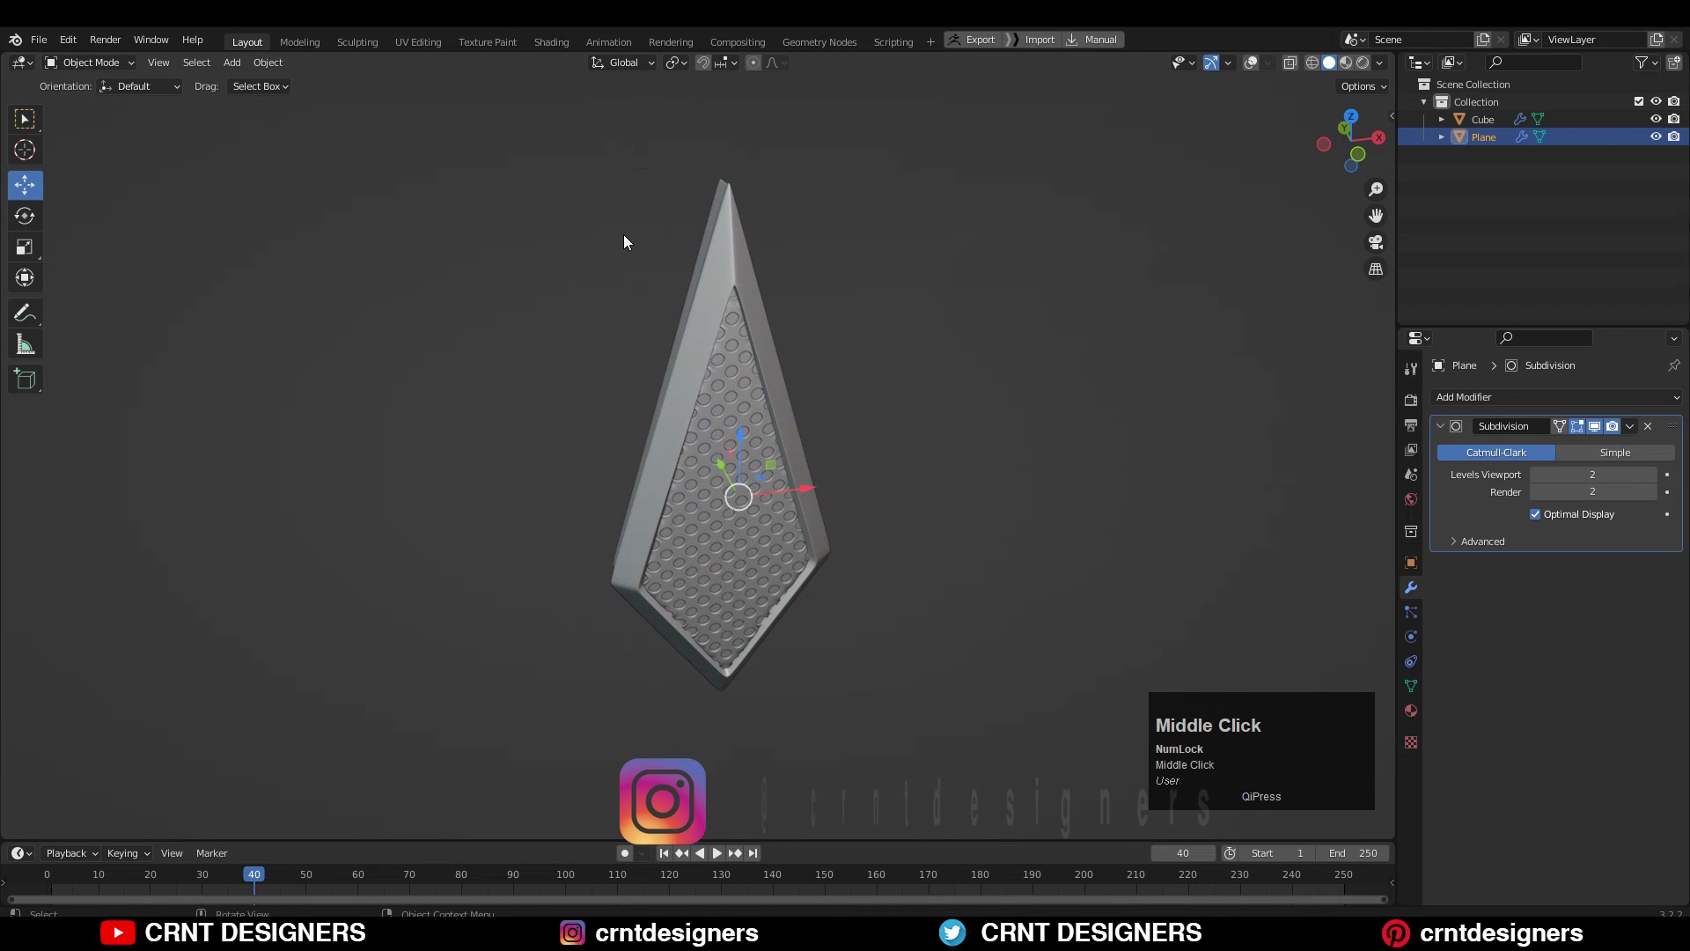